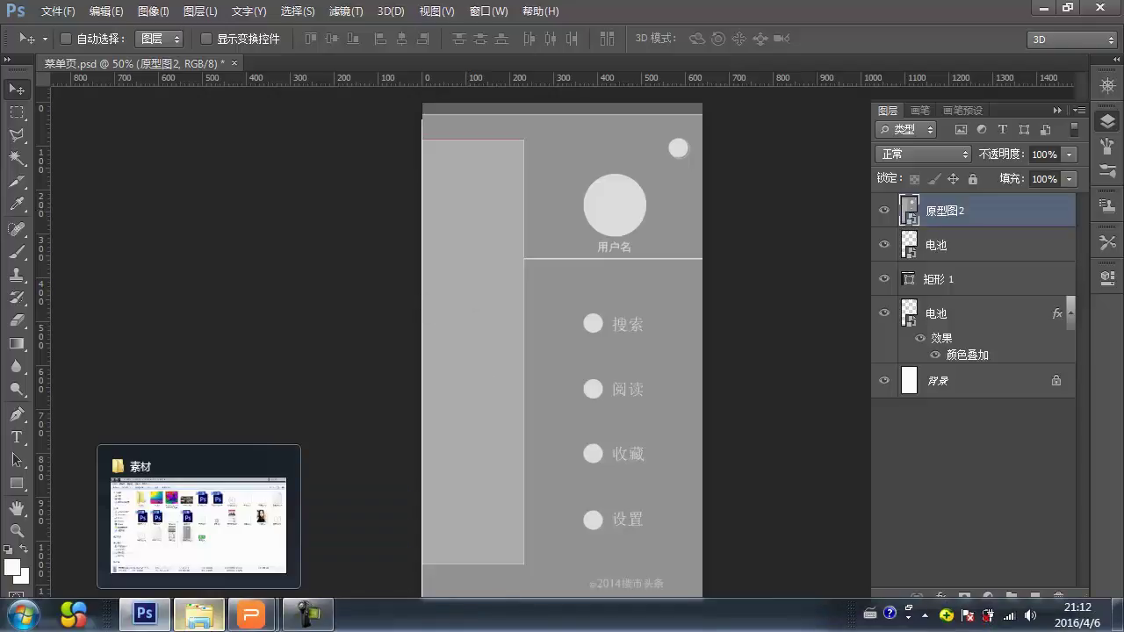
Open 楼市头条界面.jpg from the APP1 folder's 成品 subfolder in Photoshop and hide its guides
click(201, 505)
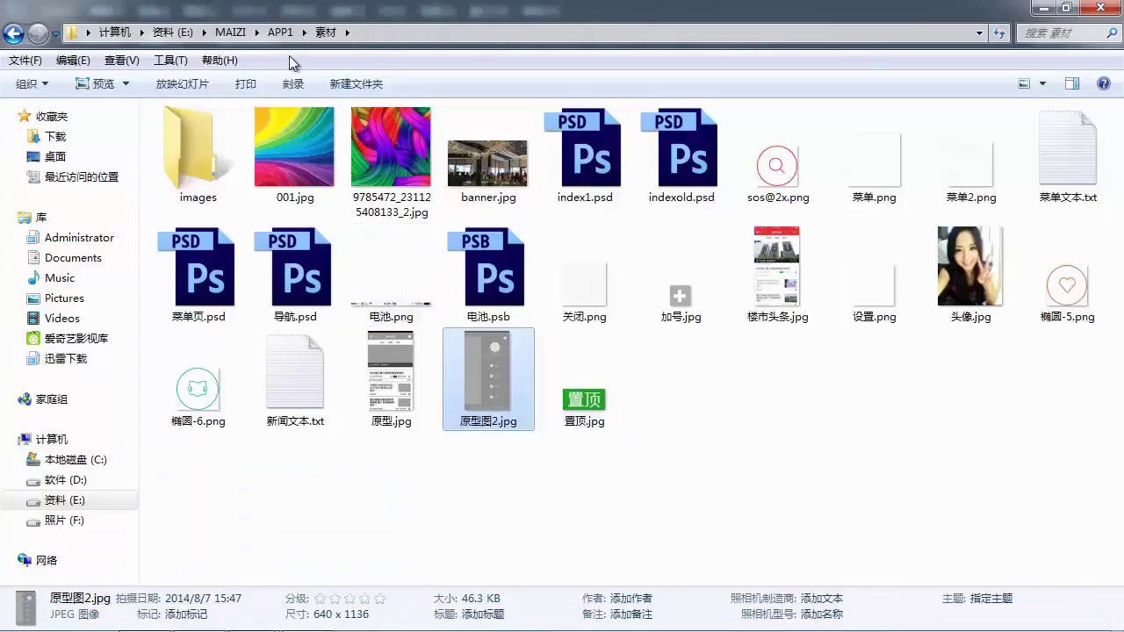
click(279, 33)
double_click(292, 149)
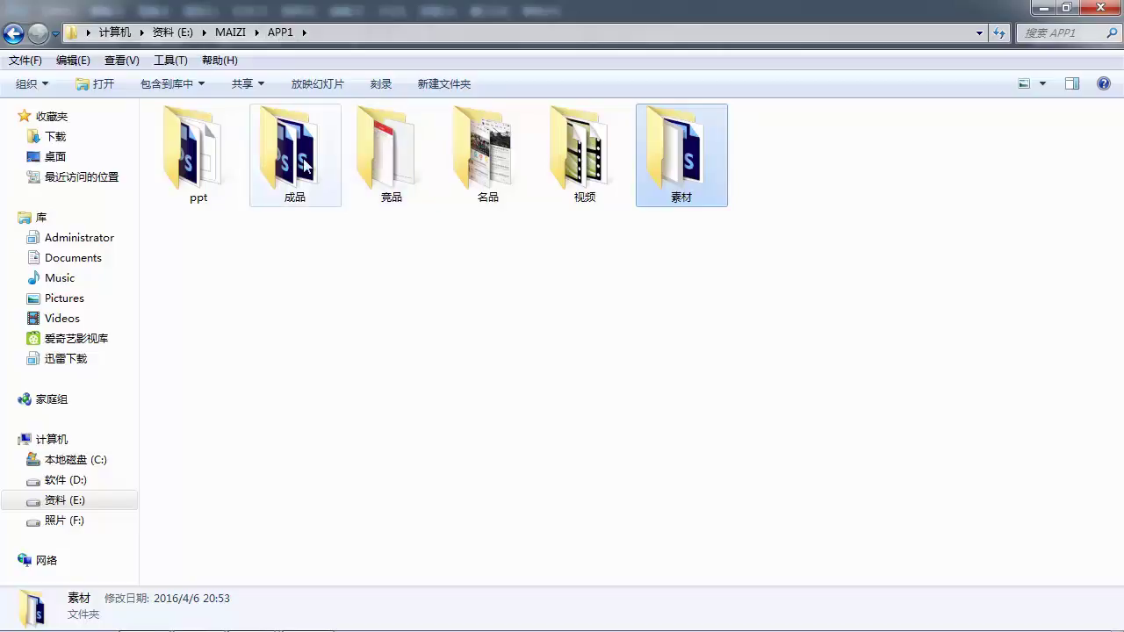
drag(294, 290, 704, 21)
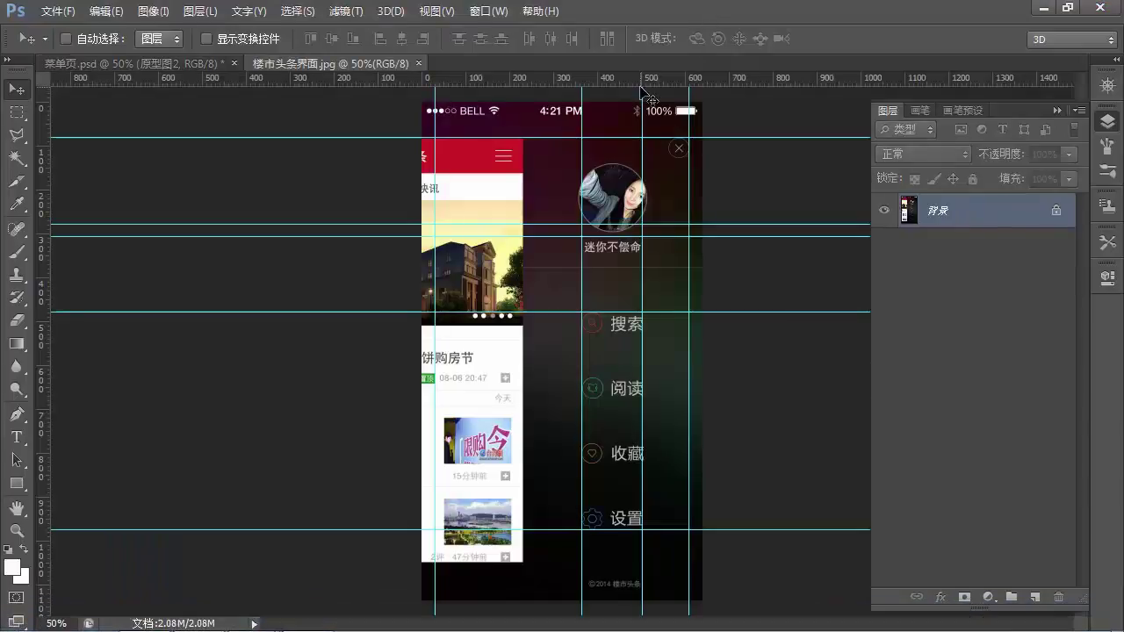
key(ctrl+semicolon)
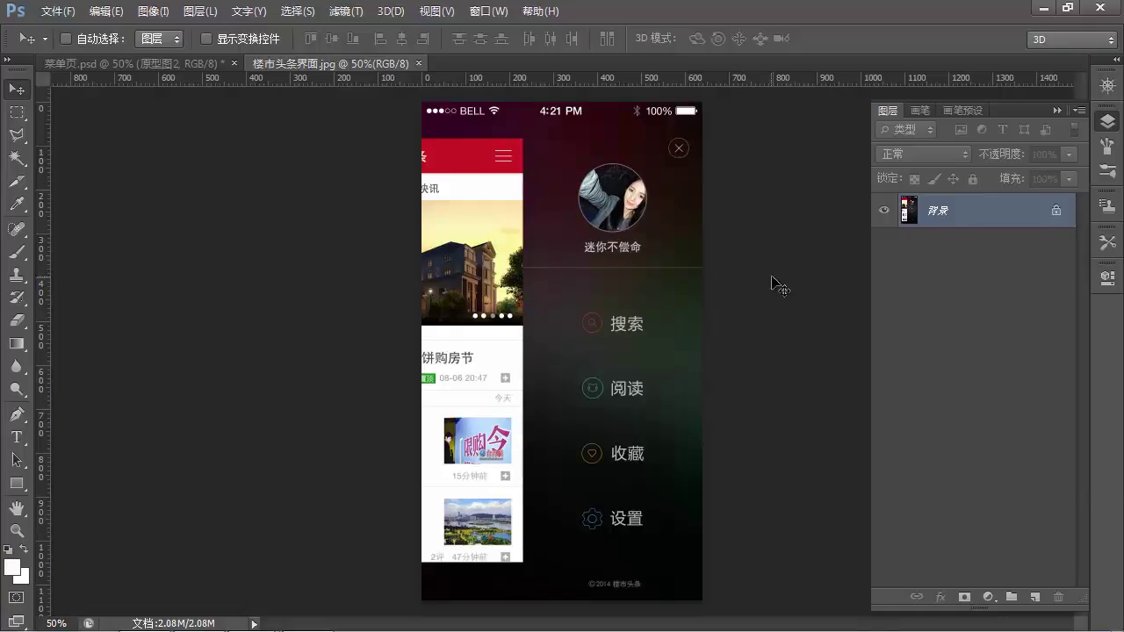
Return to 菜单页.psd, move the 原型图2 wireframe layer above 矩形 3 and show it
click(174, 65)
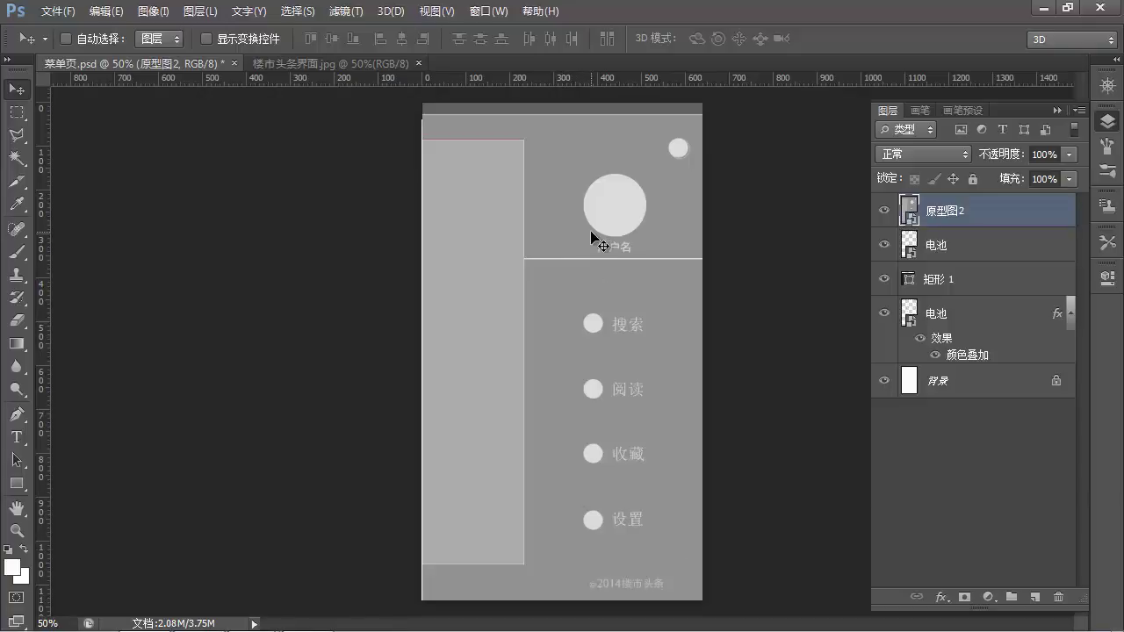
key(ctrl+z)
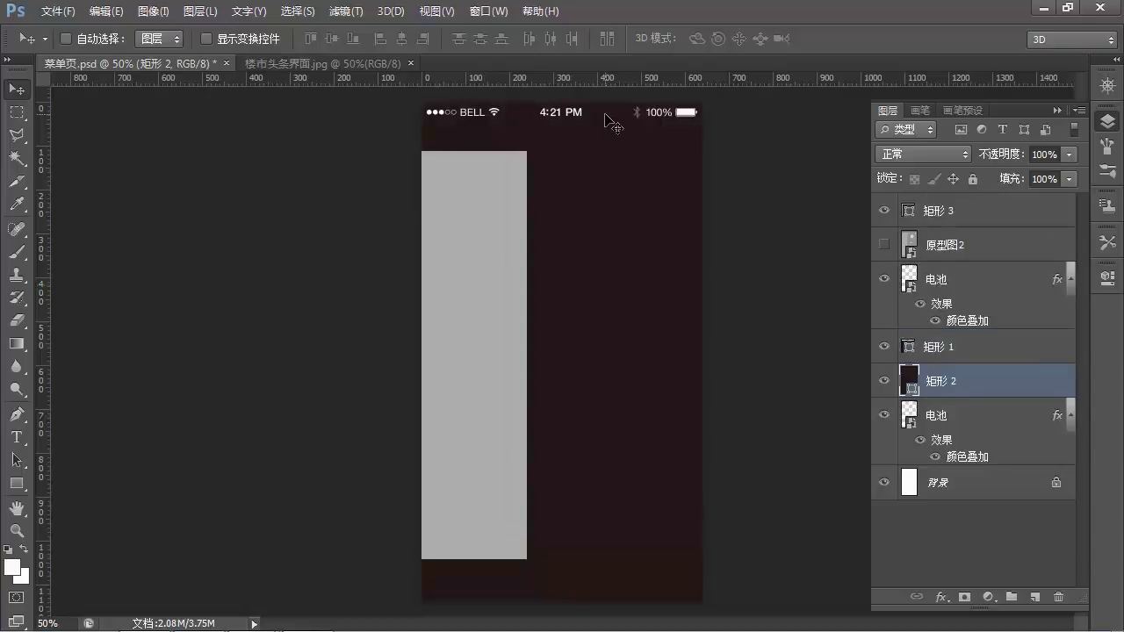
key(alt+bracketright)
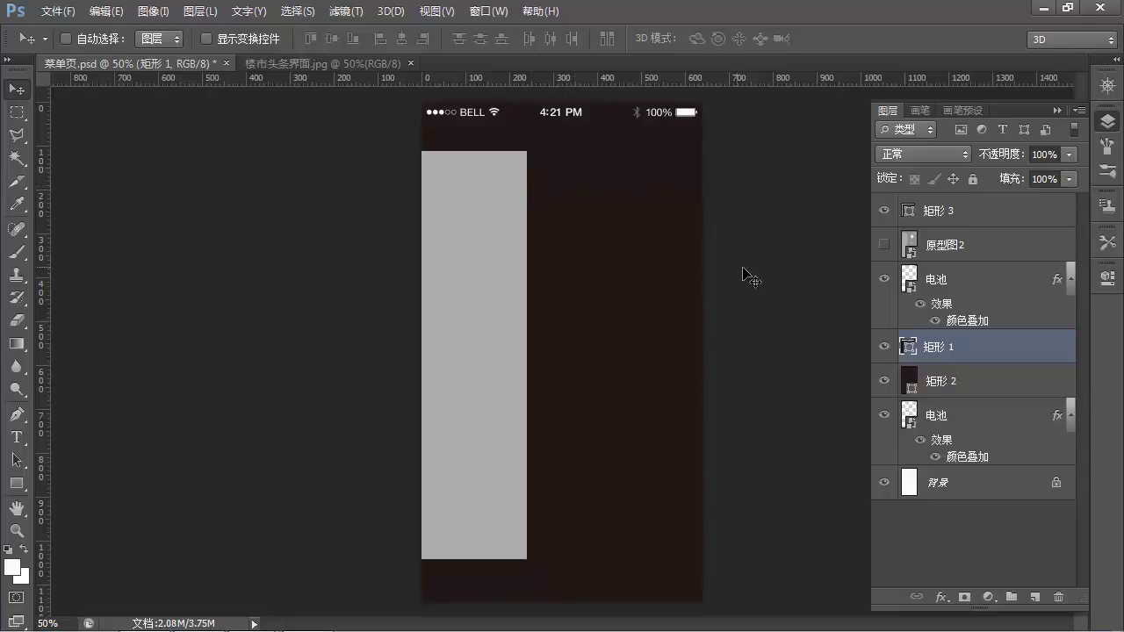
drag(1000, 252, 954, 230)
click(886, 211)
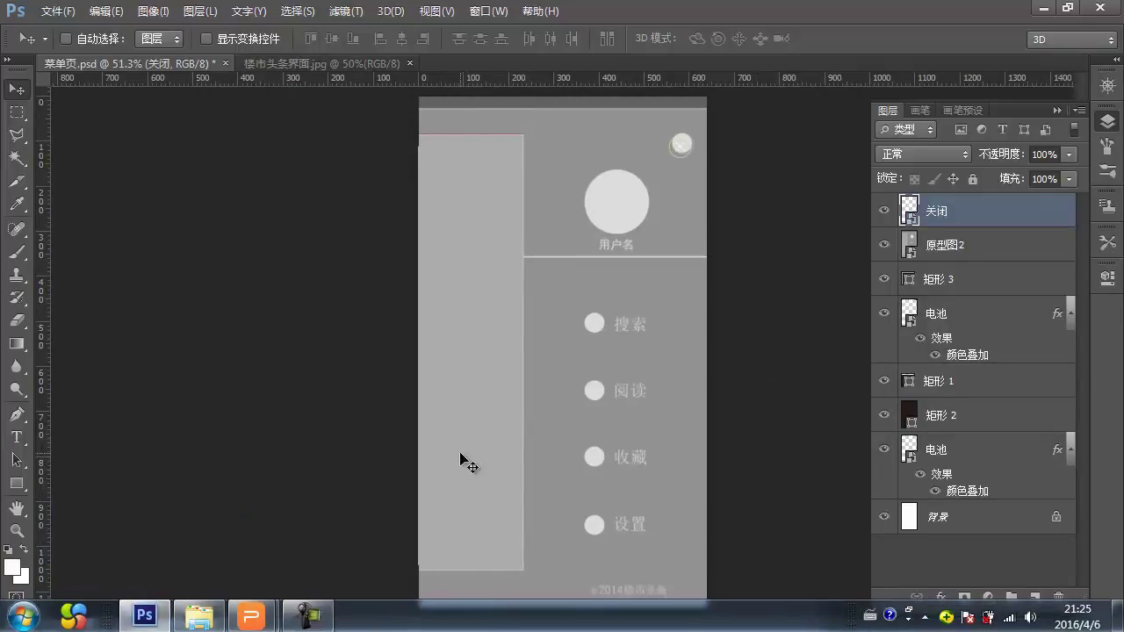
click(204, 617)
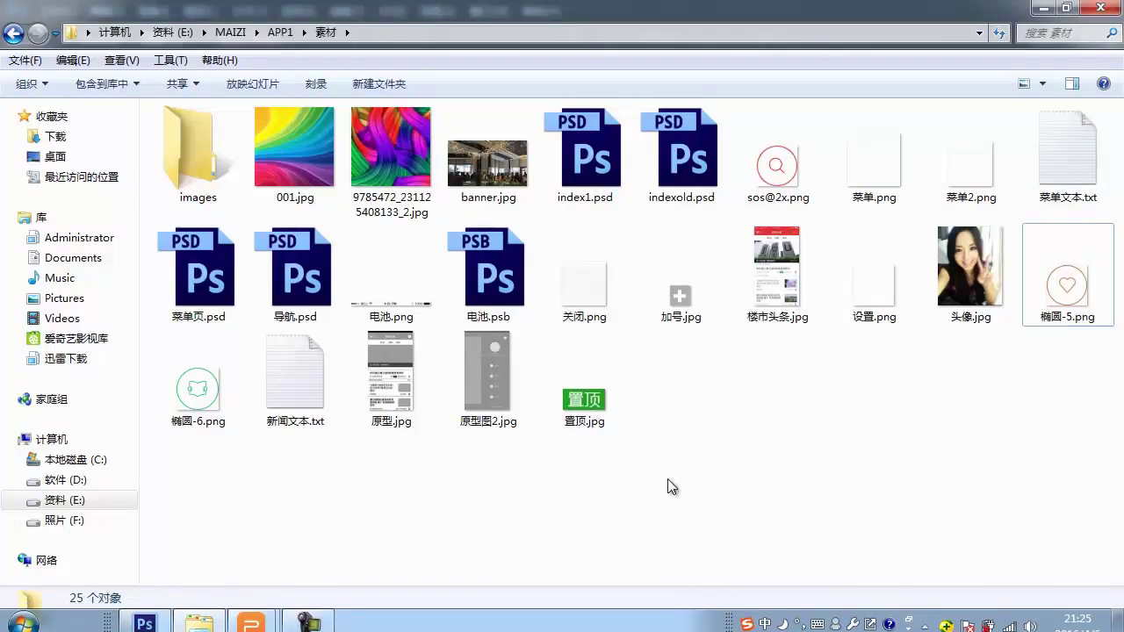
click(786, 167)
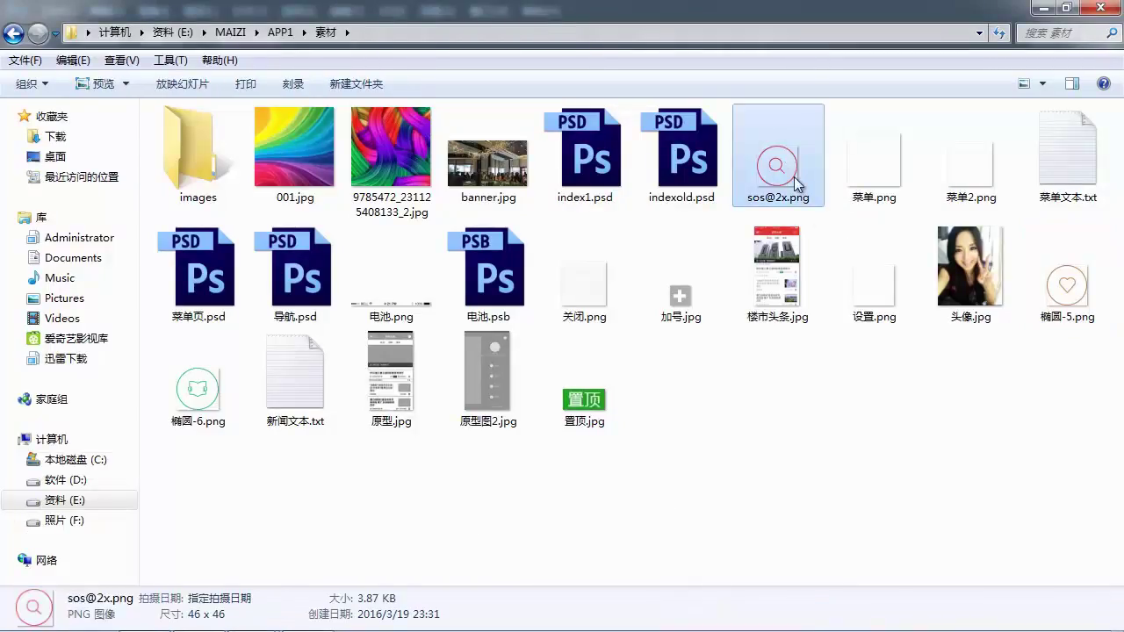
ctrl+click(883, 294)
ctrl+click(1067, 288)
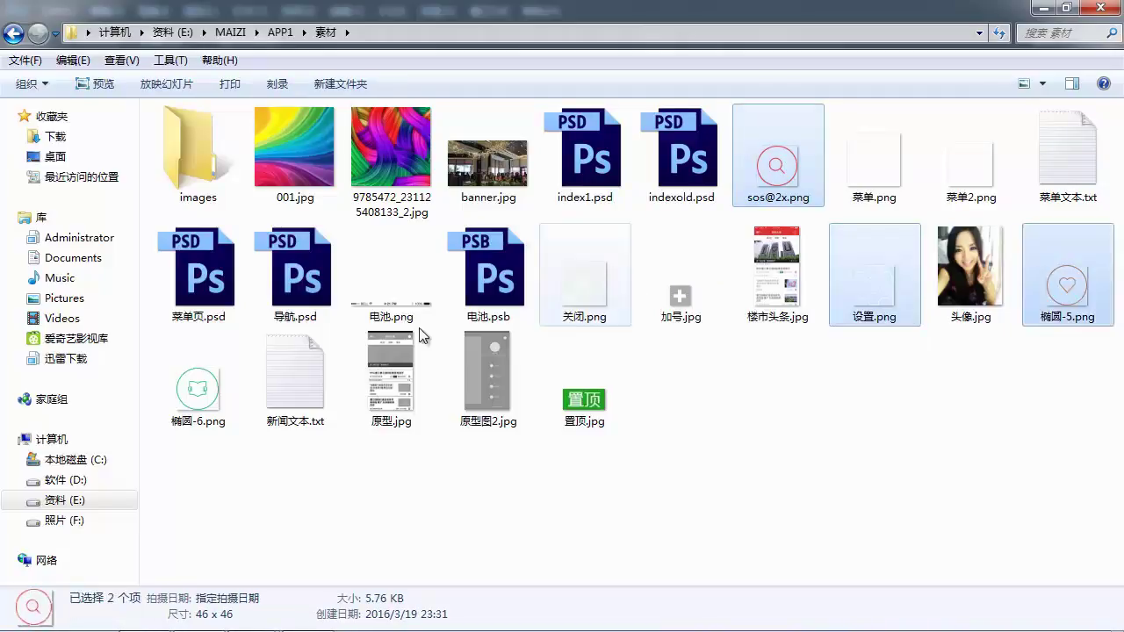
ctrl+click(224, 399)
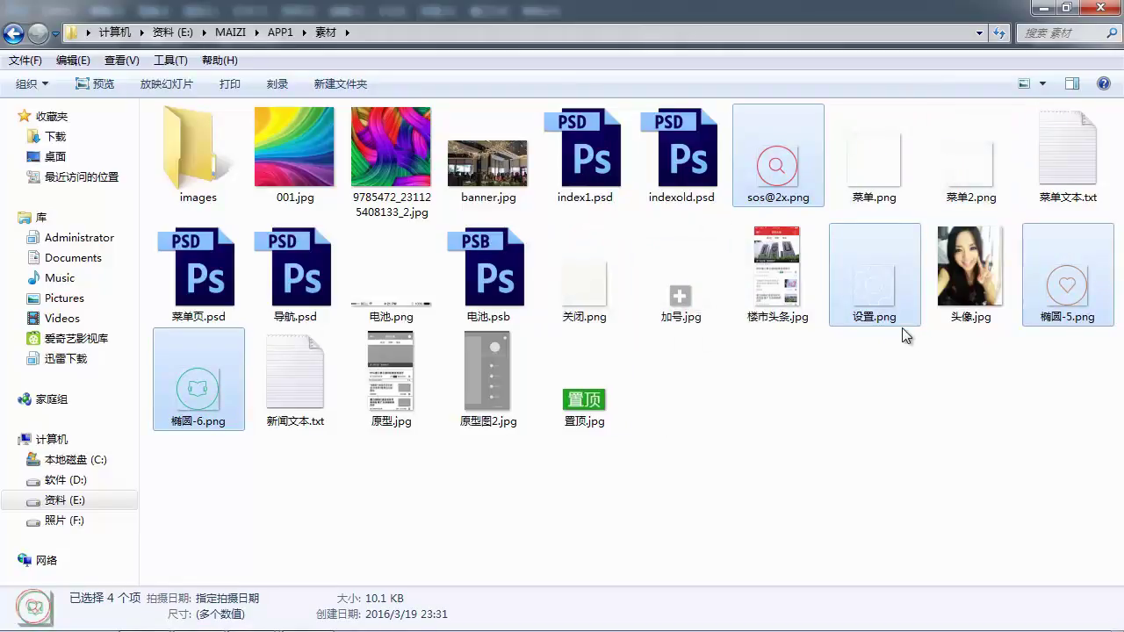
drag(858, 296, 547, 366)
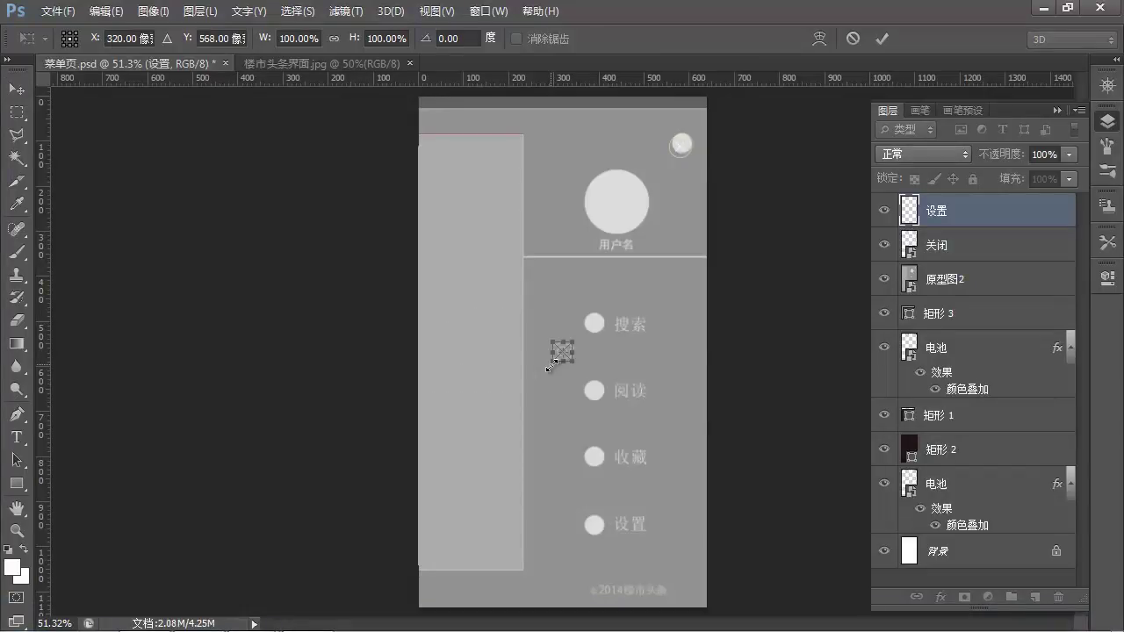
key(Return)
key(Return)
key(Return)
key(Return)
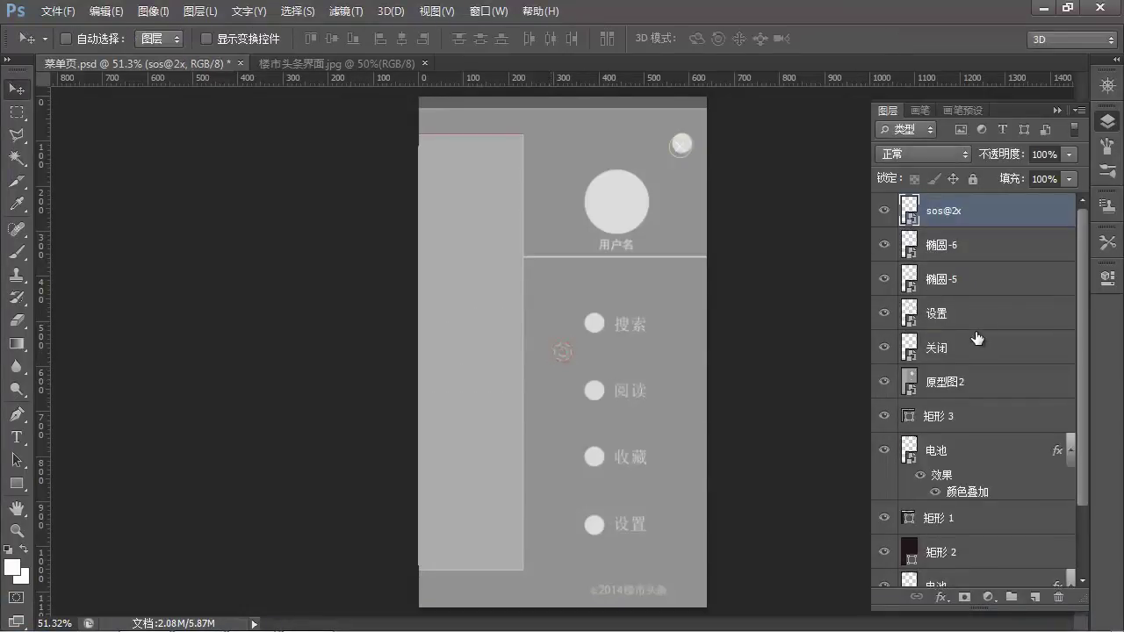
Organize the layers into groups named 首页, 状态栏 and BG, keeping the icon layers in BG
shift+click(978, 352)
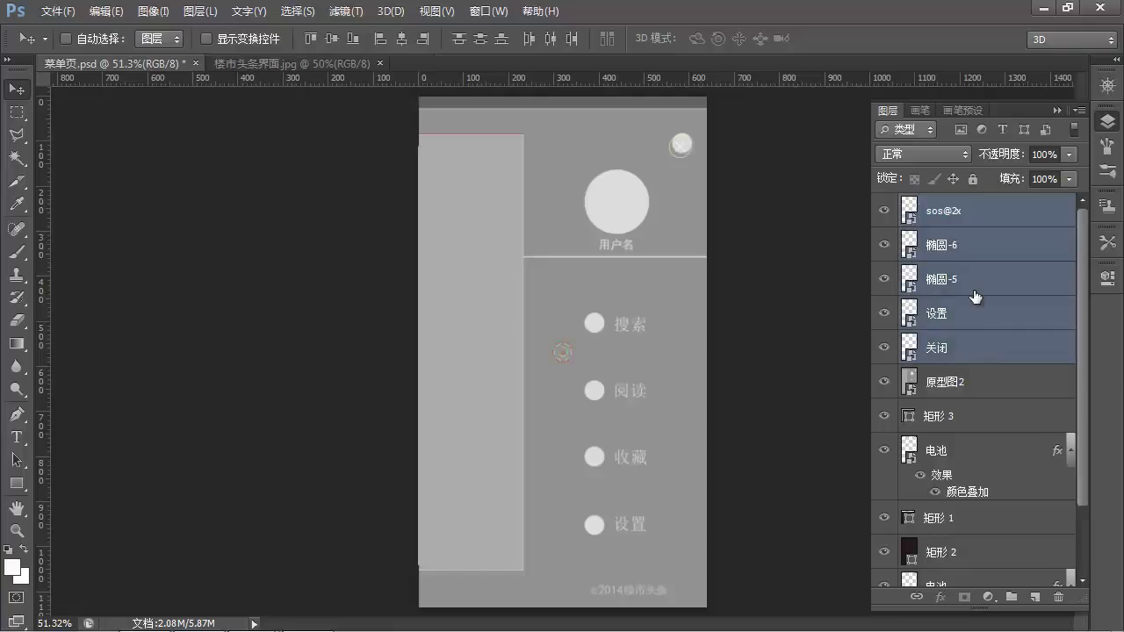
drag(718, 370, 730, 377)
key(ctrl+z)
key(F12)
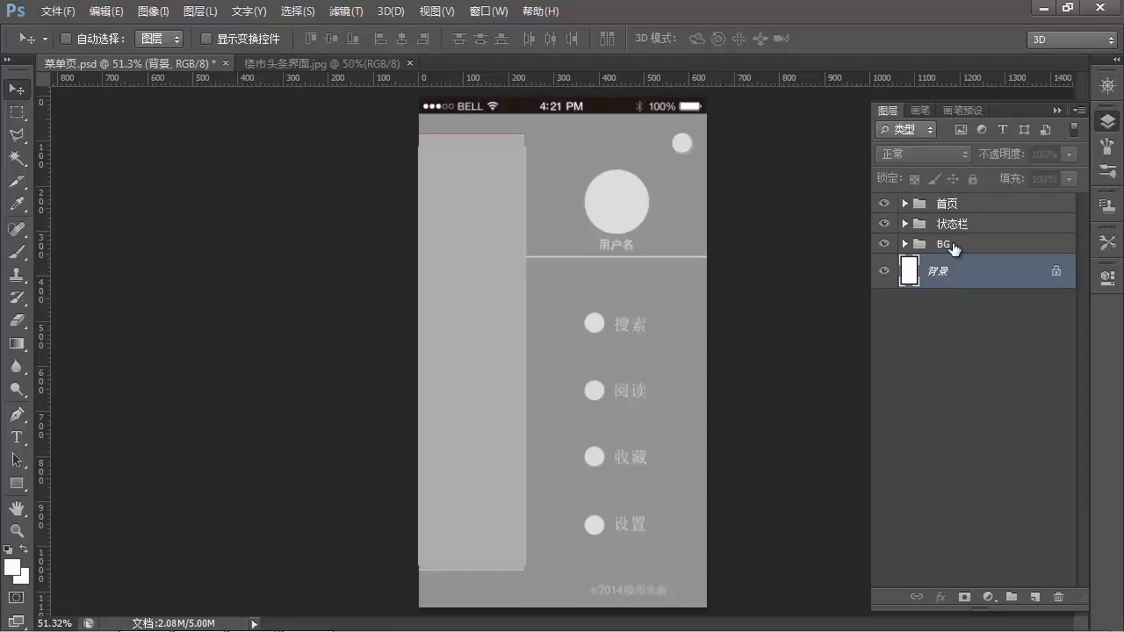
Check which page elements belong to the 首页, 状态栏 and BG layer groups
click(953, 246)
click(884, 243)
click(884, 243)
click(884, 225)
click(884, 225)
click(883, 203)
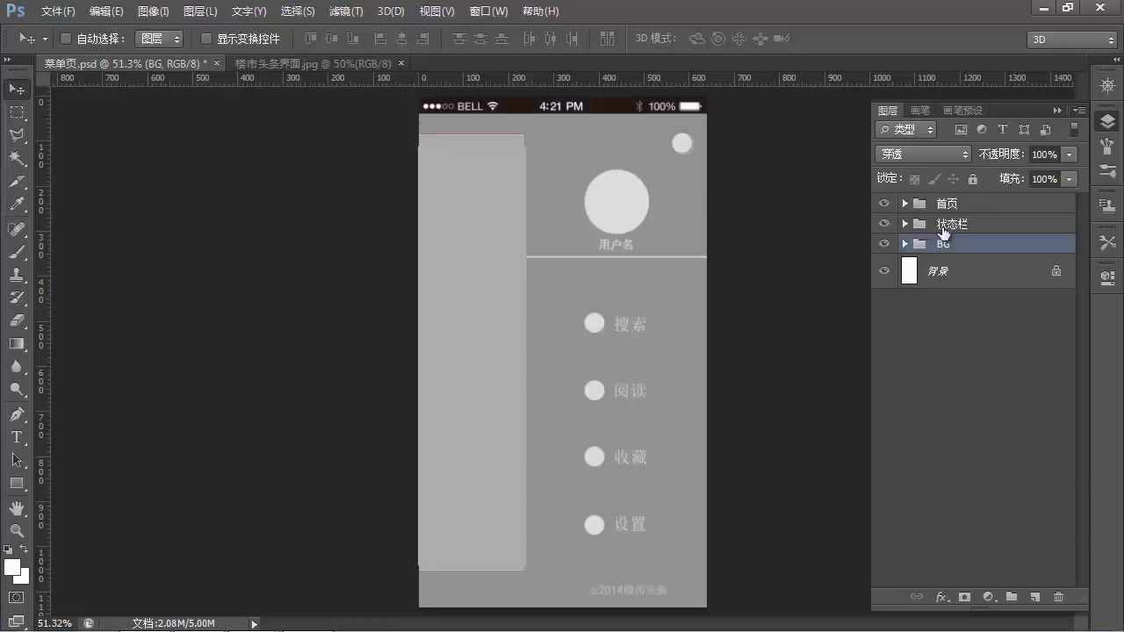
click(952, 226)
click(939, 207)
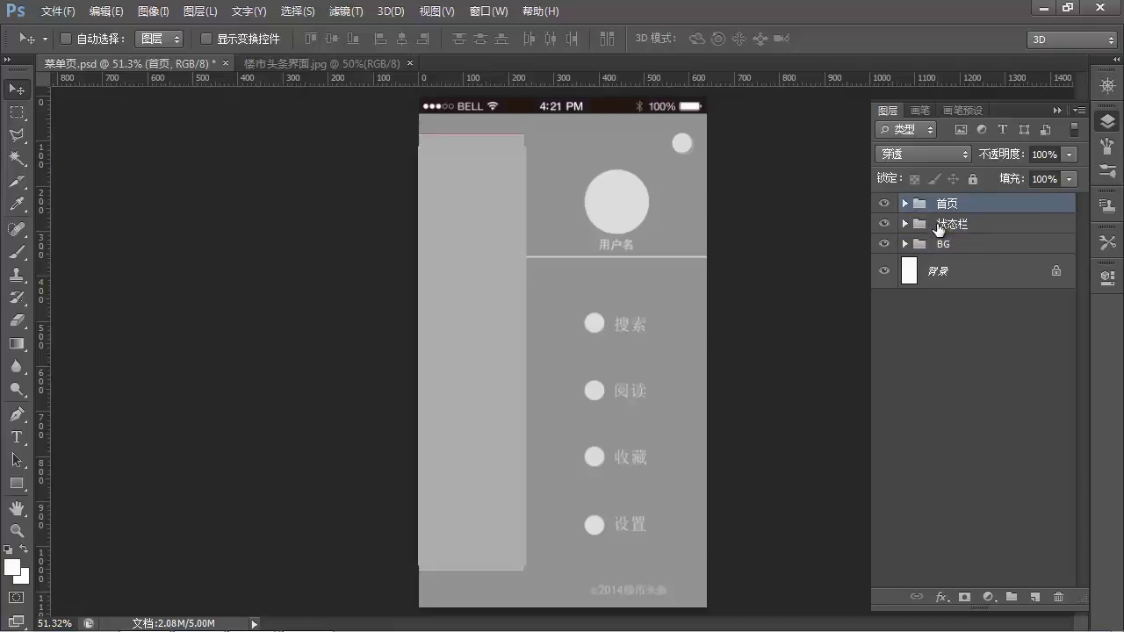
click(936, 223)
click(944, 248)
Move the 原型图2 wireframe out of the BG group to the top of the layer stack and hide it
click(905, 245)
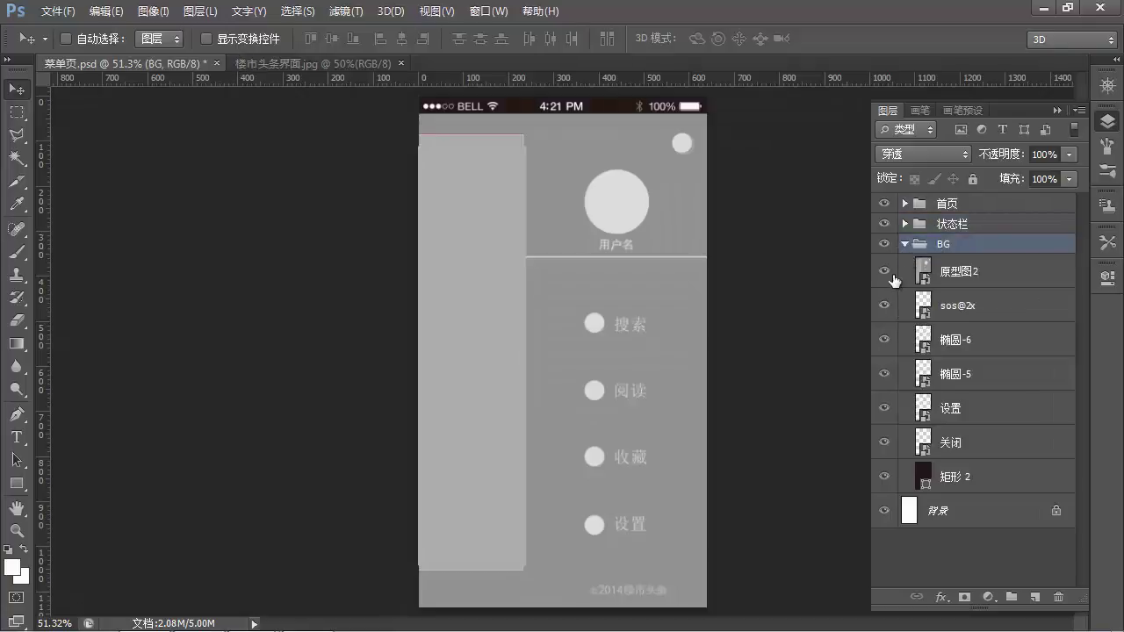
click(975, 274)
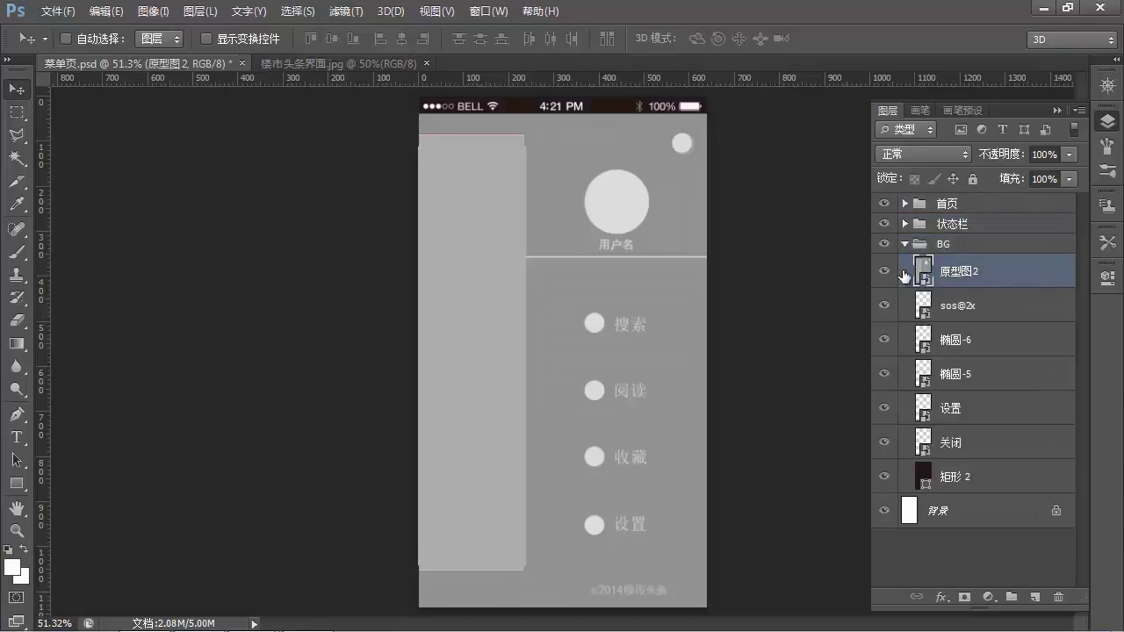
click(885, 274)
click(885, 274)
key(ctrl+shift+bracketright)
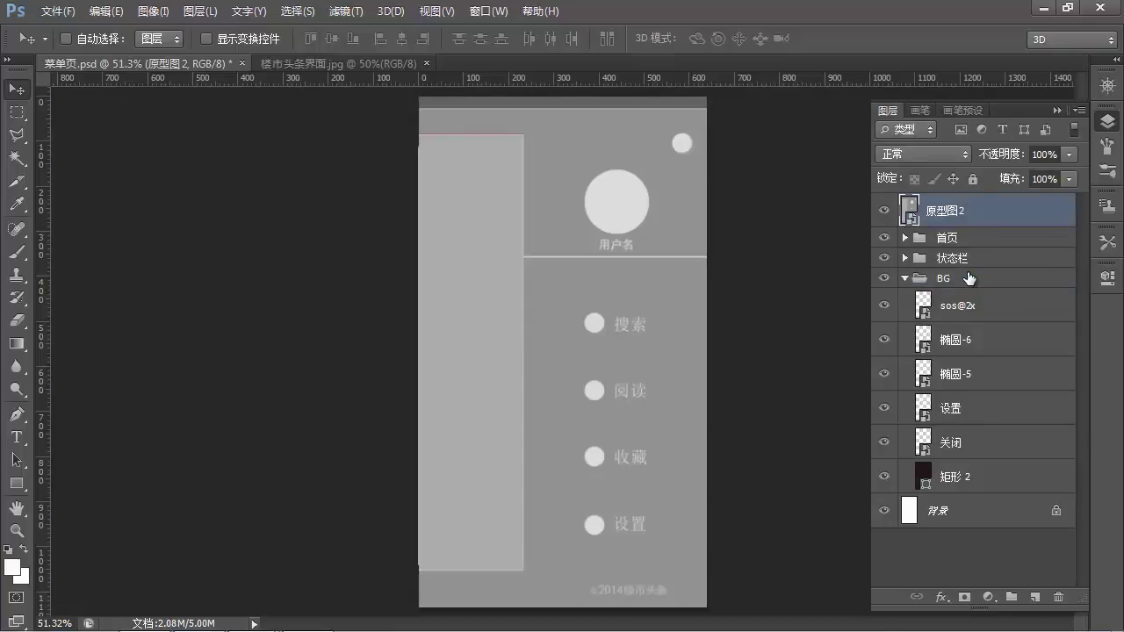
click(885, 211)
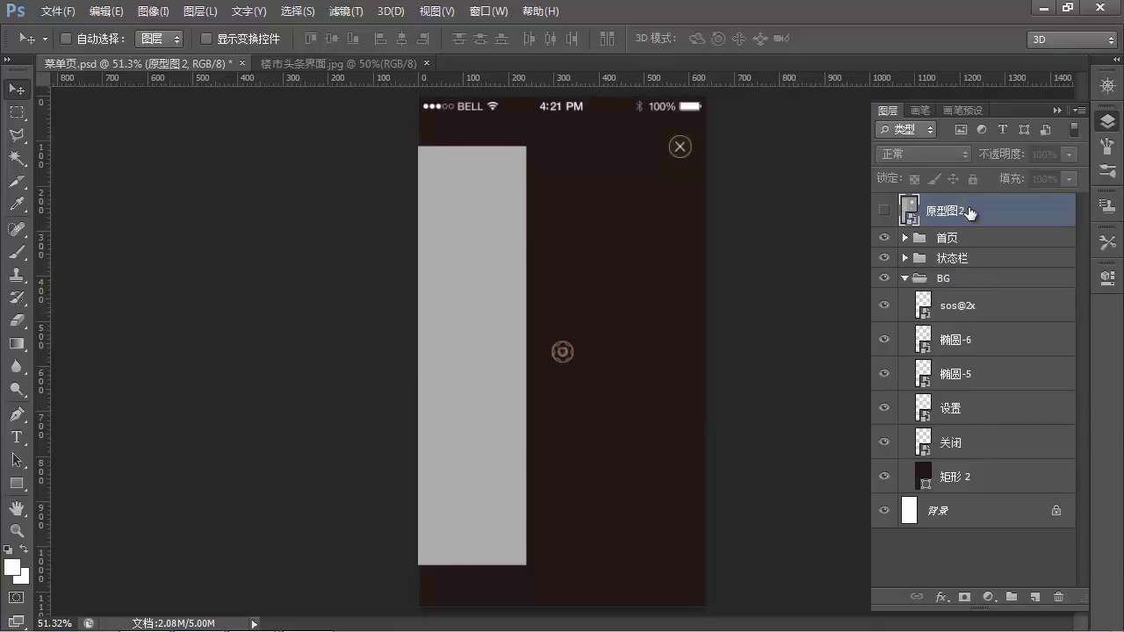
click(884, 211)
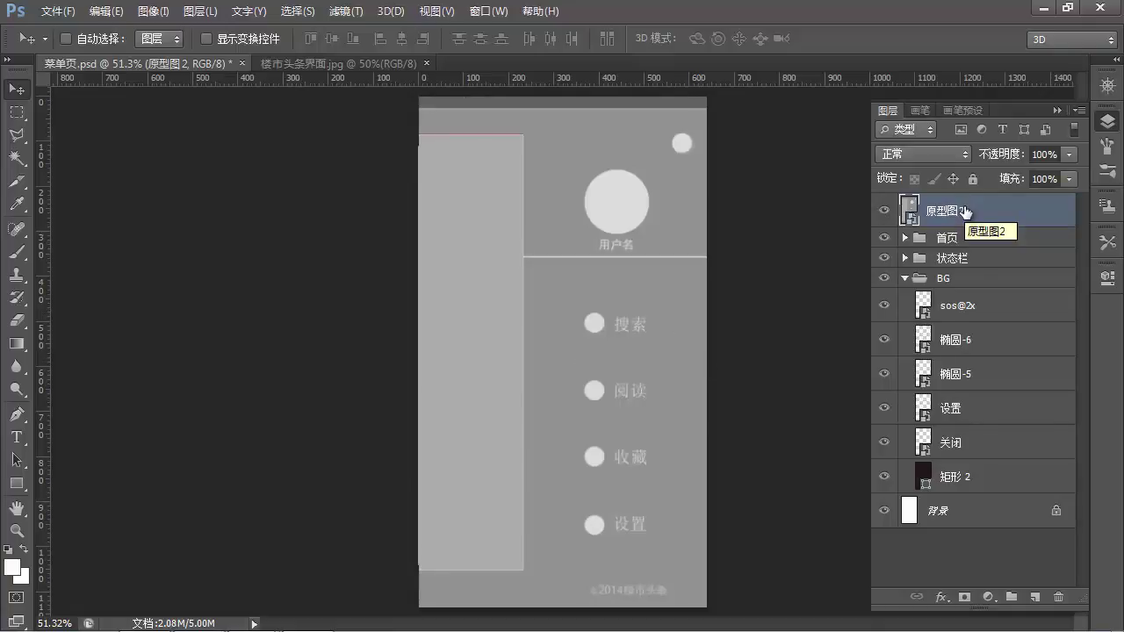
click(883, 211)
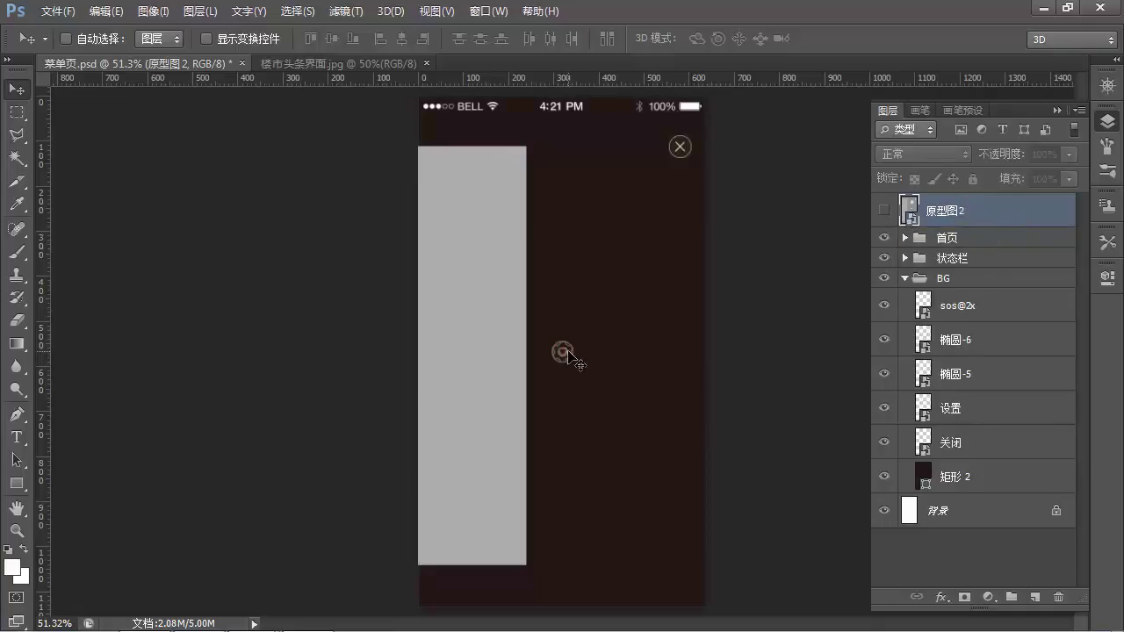
Compare the stacked icons close up with the 搜索, 阅读 and 收藏 icon positions in the 原型图2 wireframe
ctrl+click(565, 351)
ctrl+click(565, 352)
ctrl+click(565, 352)
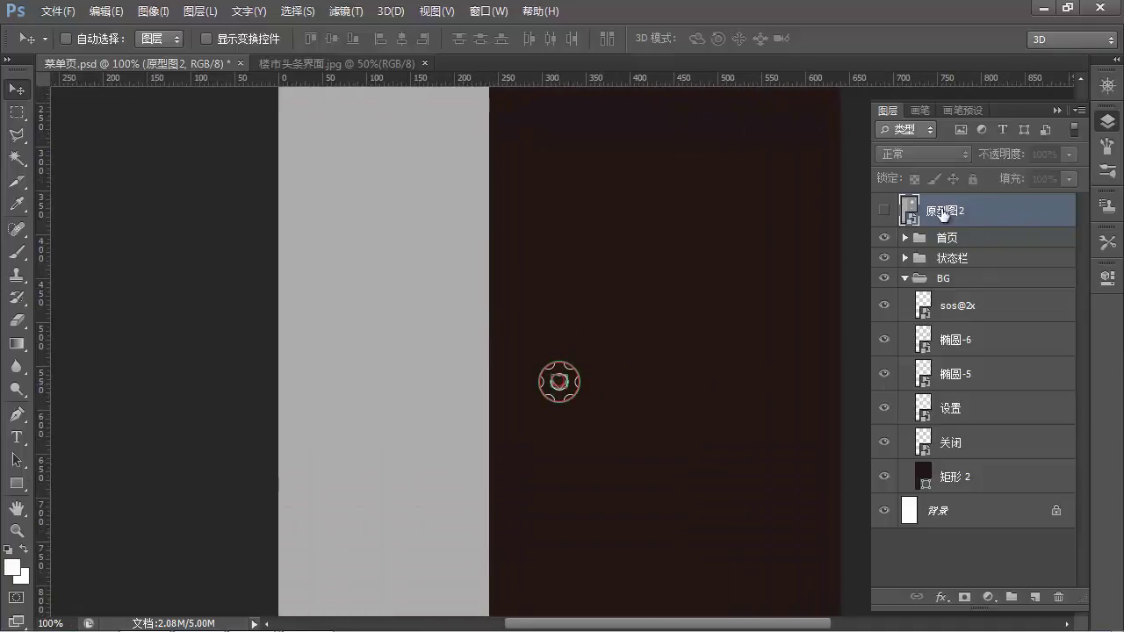
click(883, 211)
drag(721, 363, 715, 281)
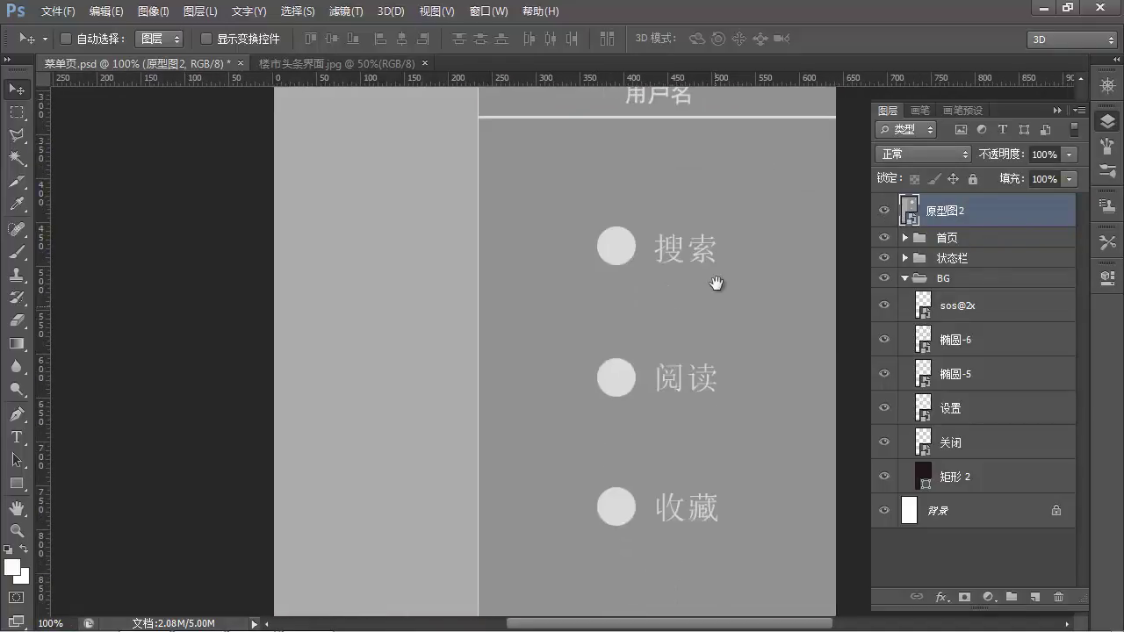
drag(702, 363, 707, 250)
drag(720, 328, 742, 442)
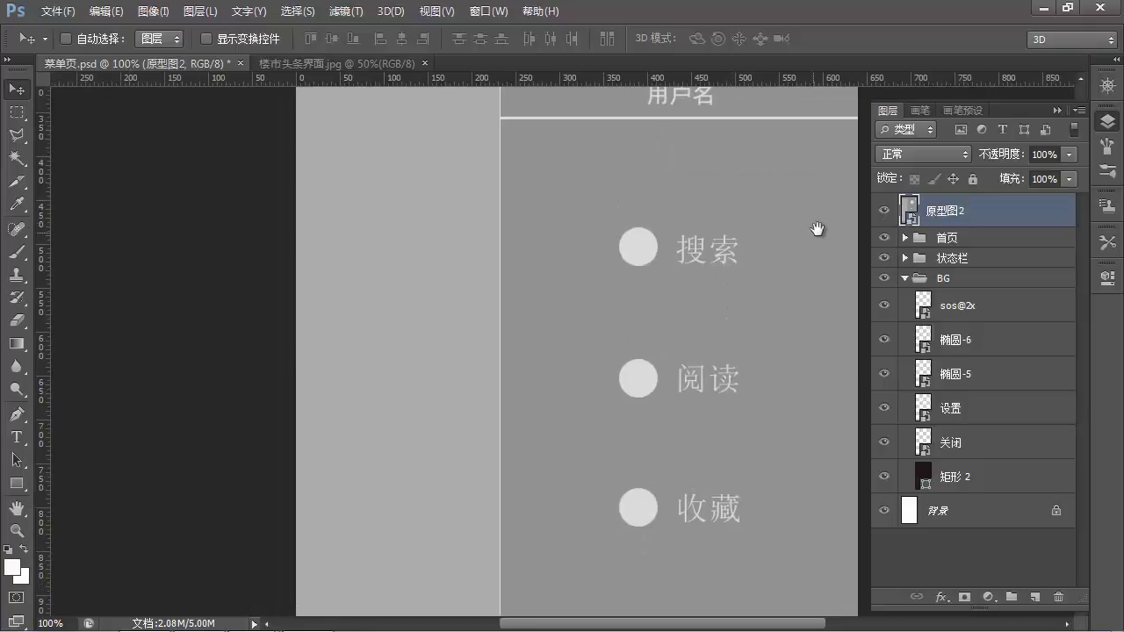
click(884, 217)
Separate the green book icon and the red search icon from the icon pile, placing the search icon above the book
drag(585, 308, 653, 439)
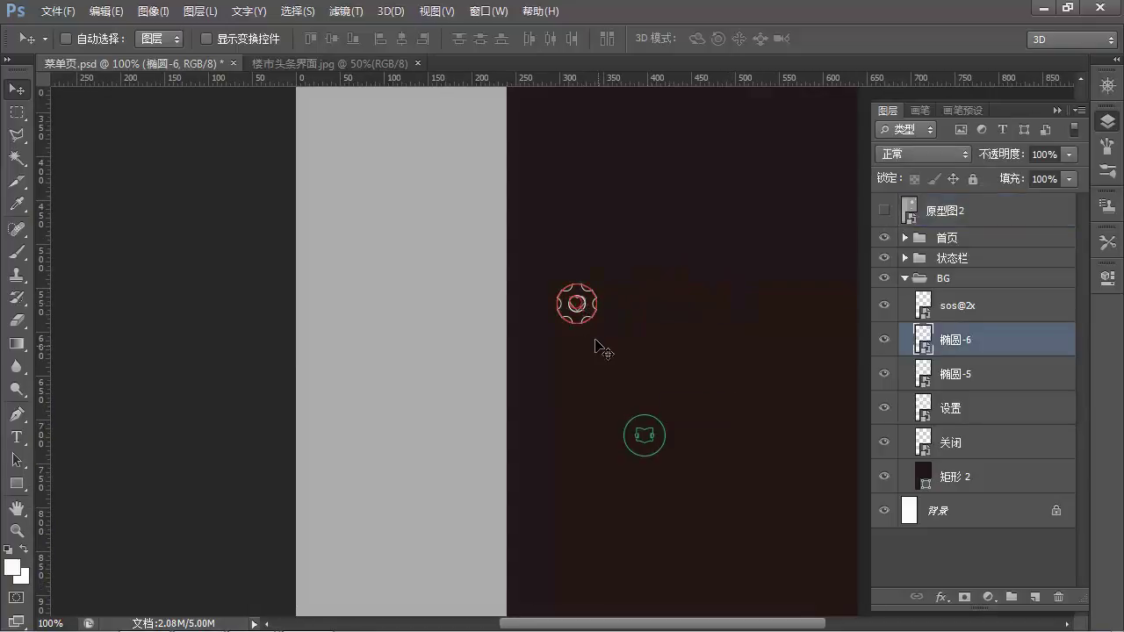
drag(582, 310, 654, 297)
ctrl+click(581, 315)
drag(604, 364, 616, 369)
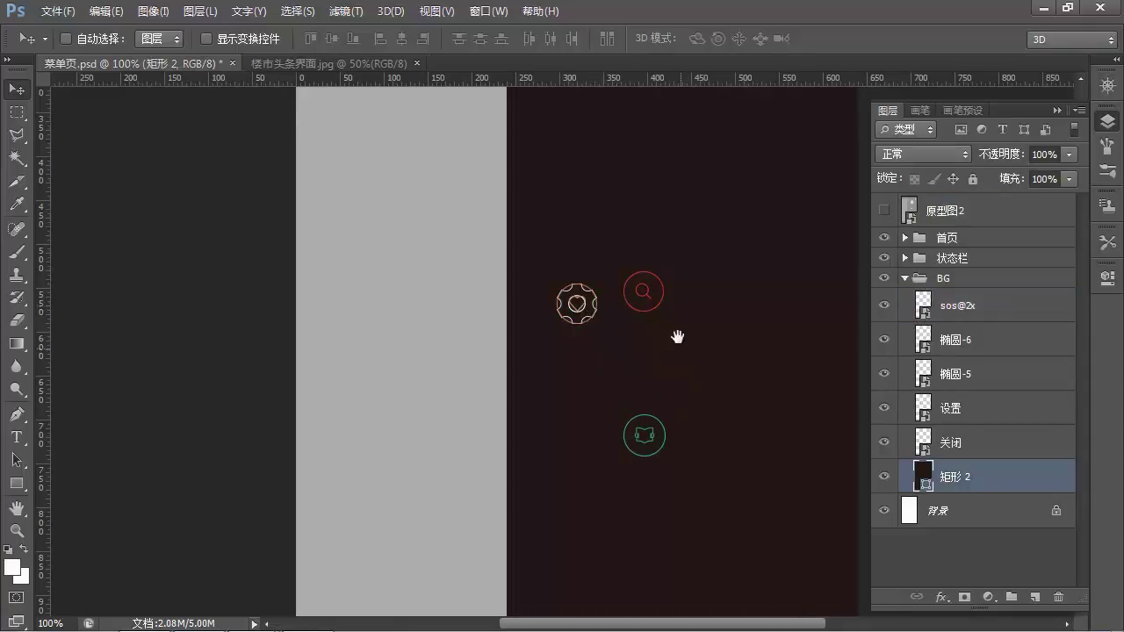
Try to move the heart icon (椭圆-5) out of the pile to between the search and book icons
scroll(682, 368, up, 2)
drag(658, 334, 625, 290)
drag(553, 225, 647, 339)
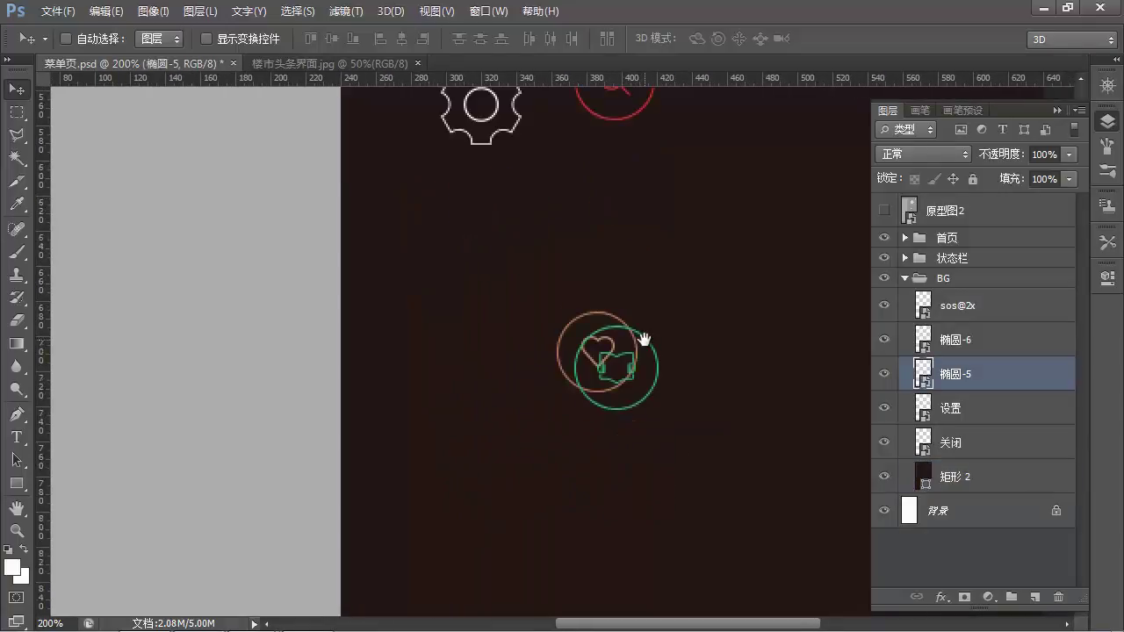
drag(657, 378, 634, 261)
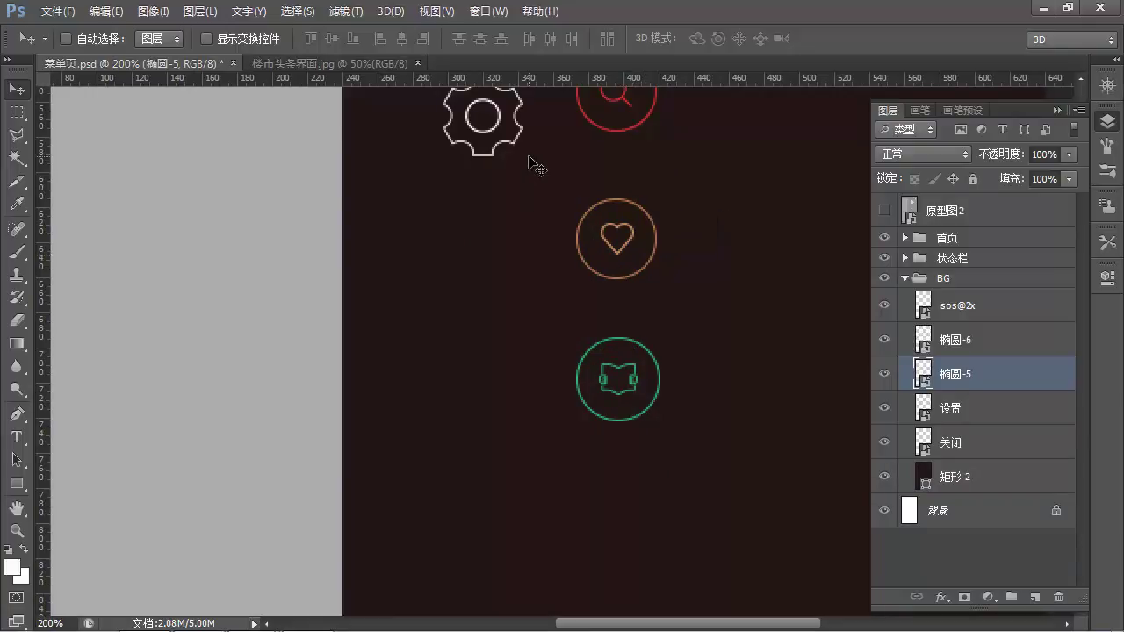
Try to place the gear icon (设置) below the green book icon at the end of the icon column
drag(497, 132, 641, 526)
drag(672, 413, 662, 346)
key(ctrl+minus)
key(ctrl+minus)
key(ctrl+minus)
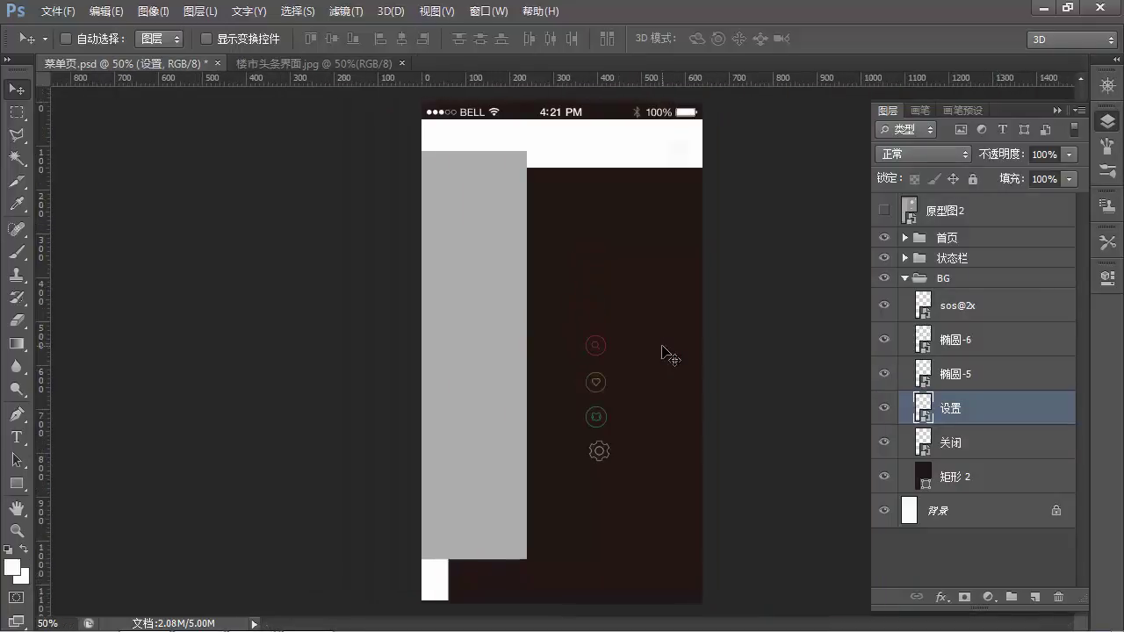
drag(627, 460, 617, 526)
mouse_move(602, 392)
mouse_down()
mouse_move(611, 438)
mouse_move(599, 384)
mouse_up()
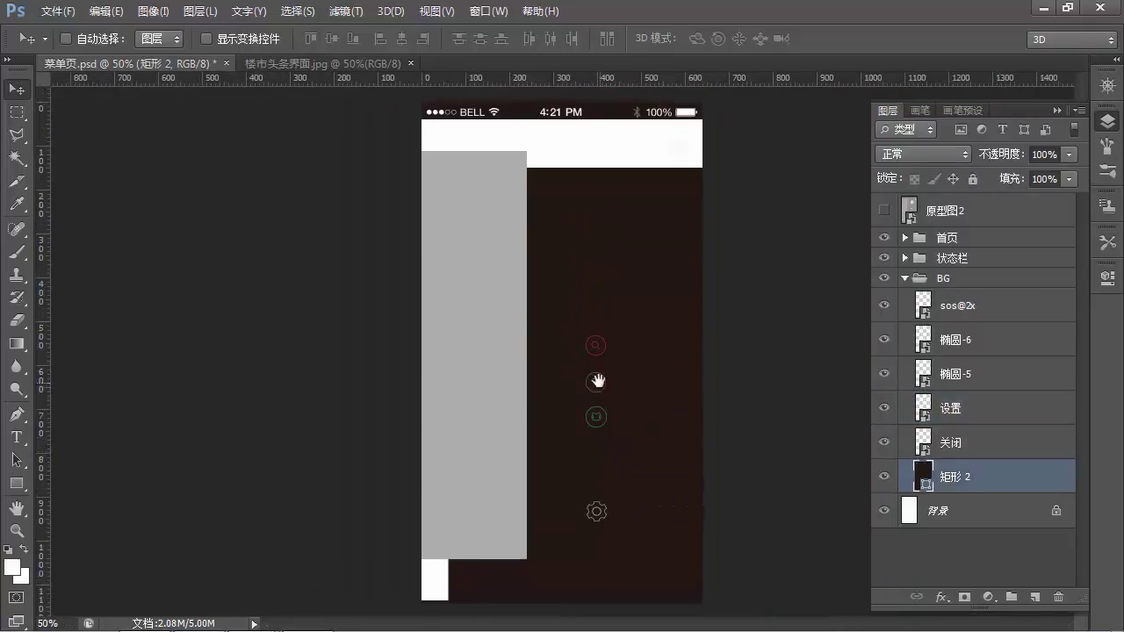
Undo the moves of the gear and heart icons
key(ctrl+plus)
ctrl+click(600, 383)
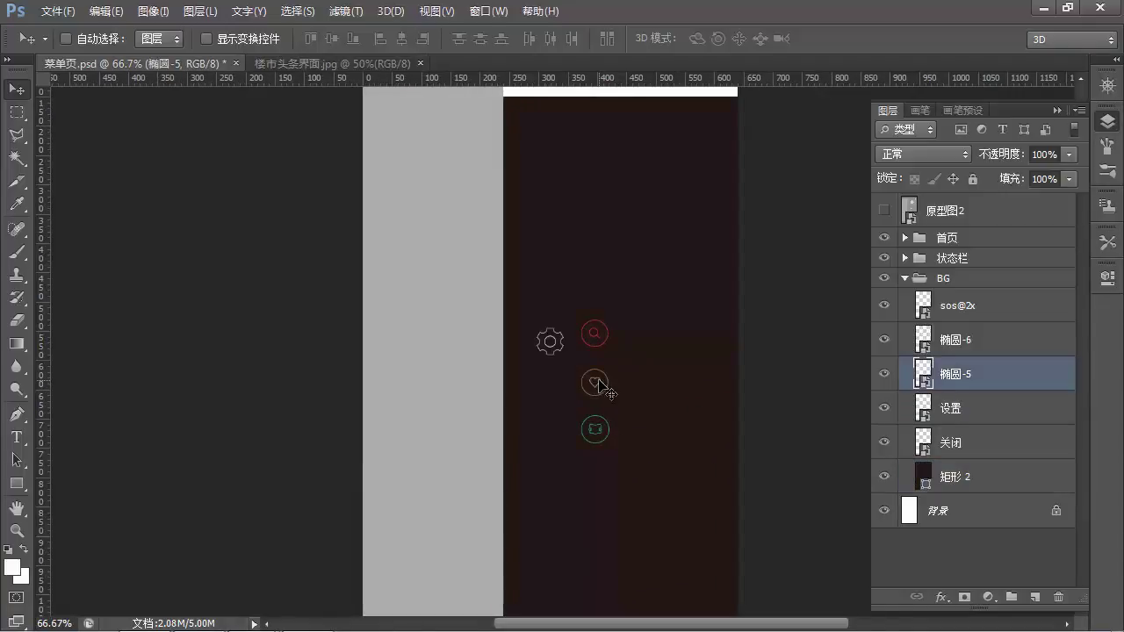
ctrl+click(600, 384)
drag(646, 323, 646, 441)
drag(660, 331, 660, 296)
key(ctrl+z)
Align the dark background rectangle (矩形 2) vertically centred on the whole canvas and clear the selection
key(ctrl+a)
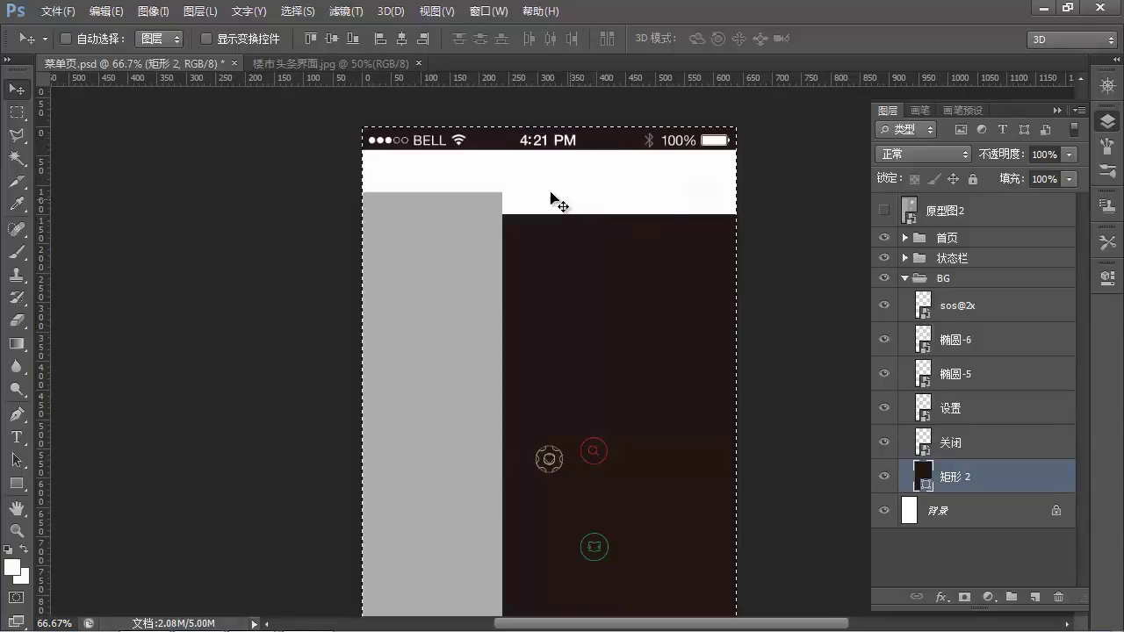
click(335, 37)
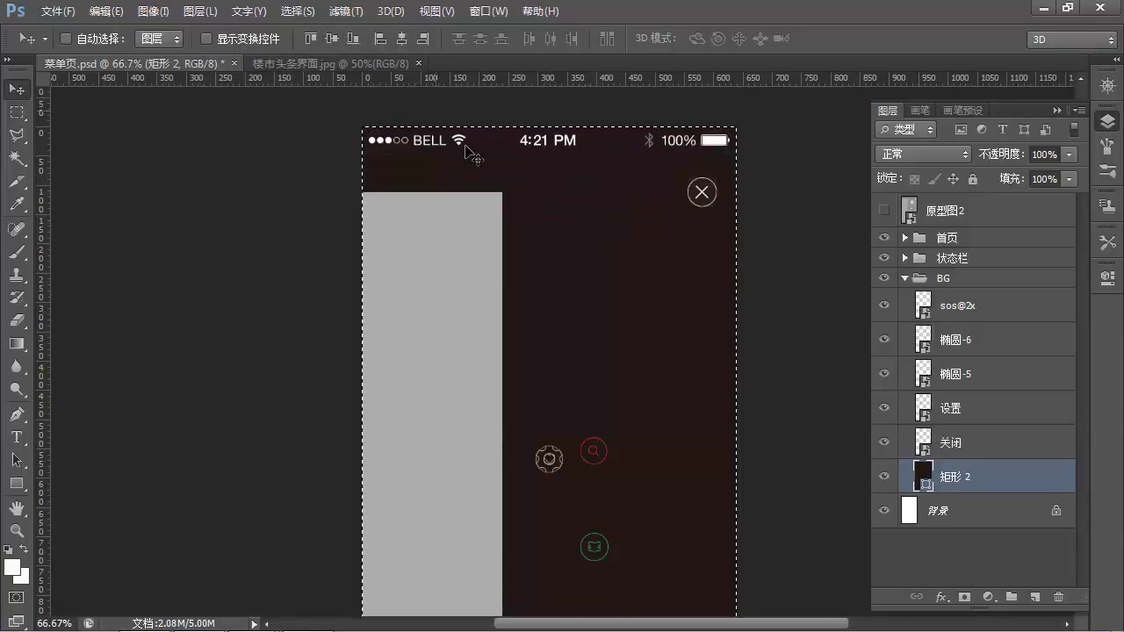
key(ctrl+d)
drag(606, 401, 588, 243)
key(ctrl+z)
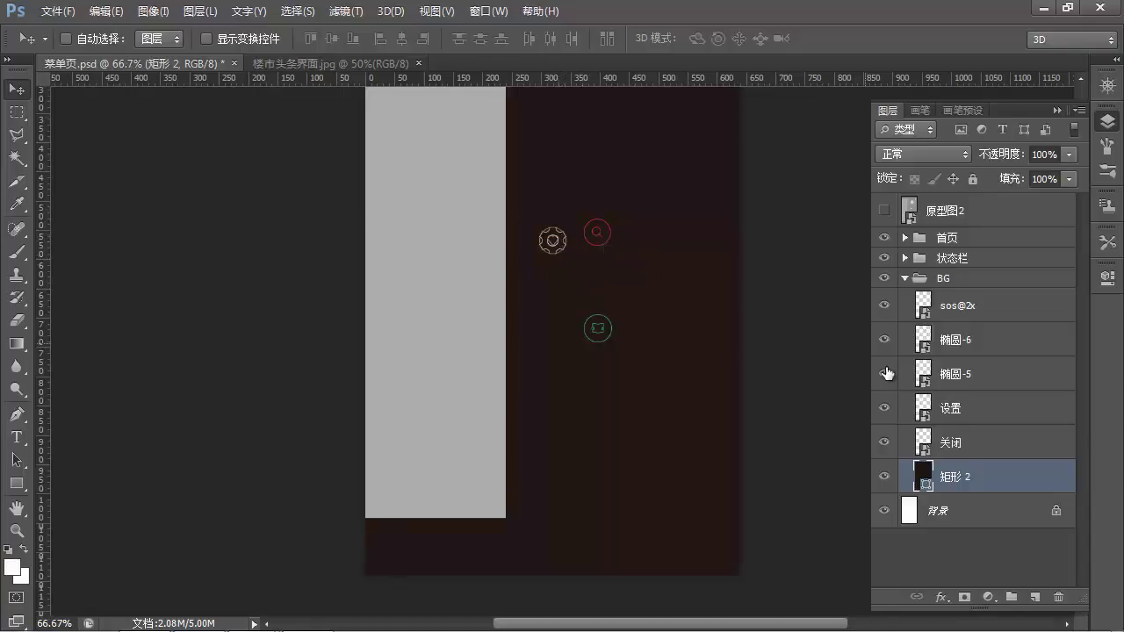
Move the heart icon (椭圆-5) between the search and book icons, and the gear icon (设置) below the book icon
click(966, 448)
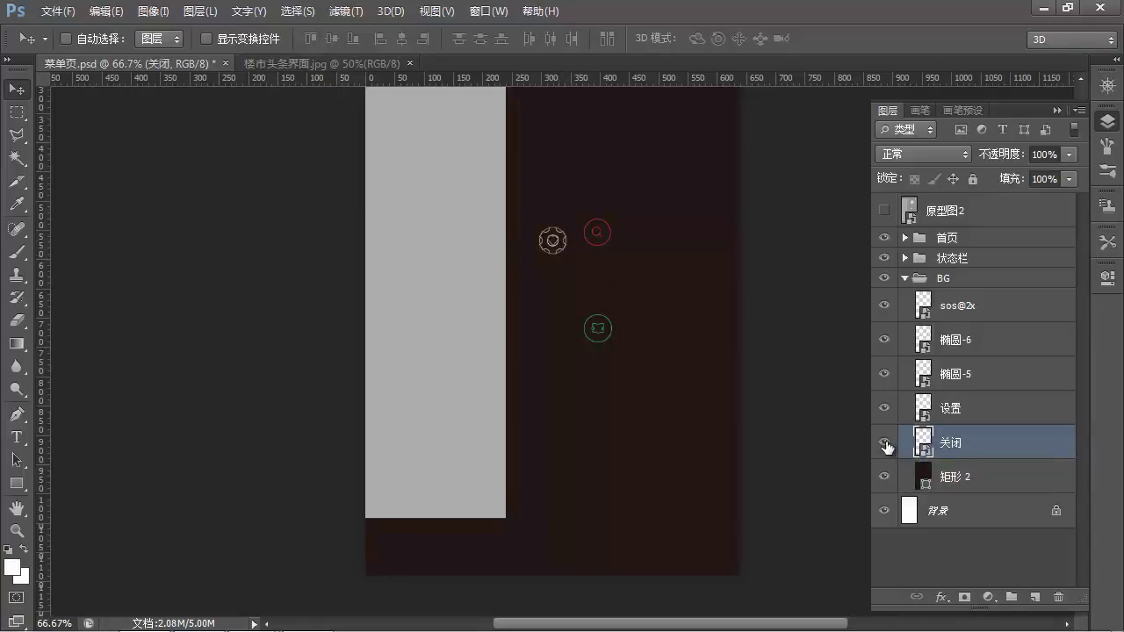
click(976, 377)
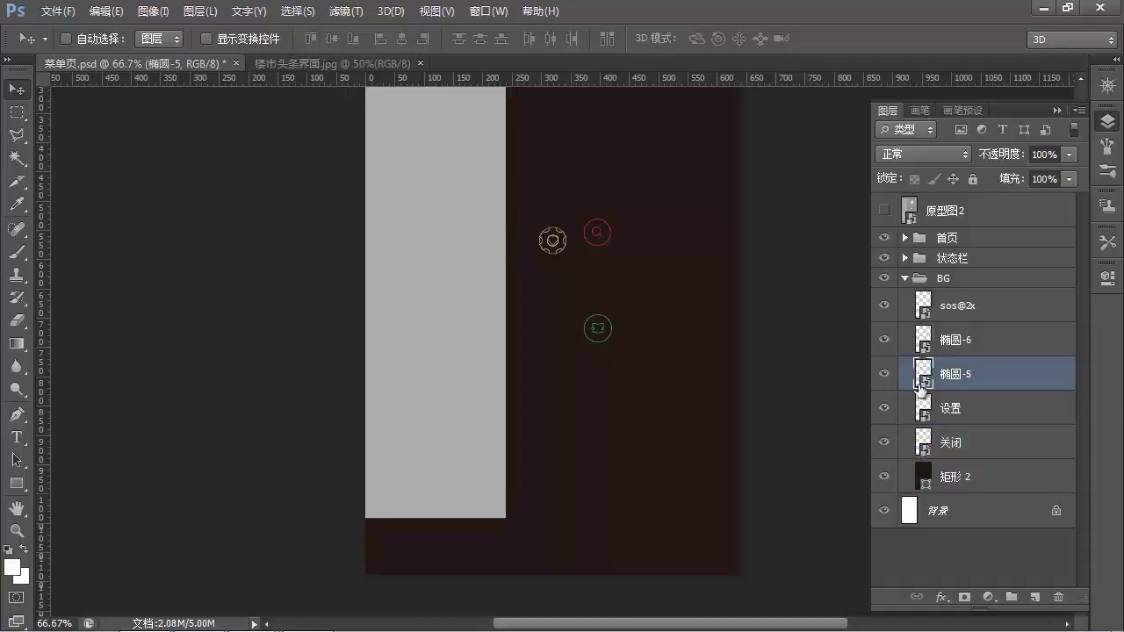
click(887, 376)
drag(634, 271, 661, 298)
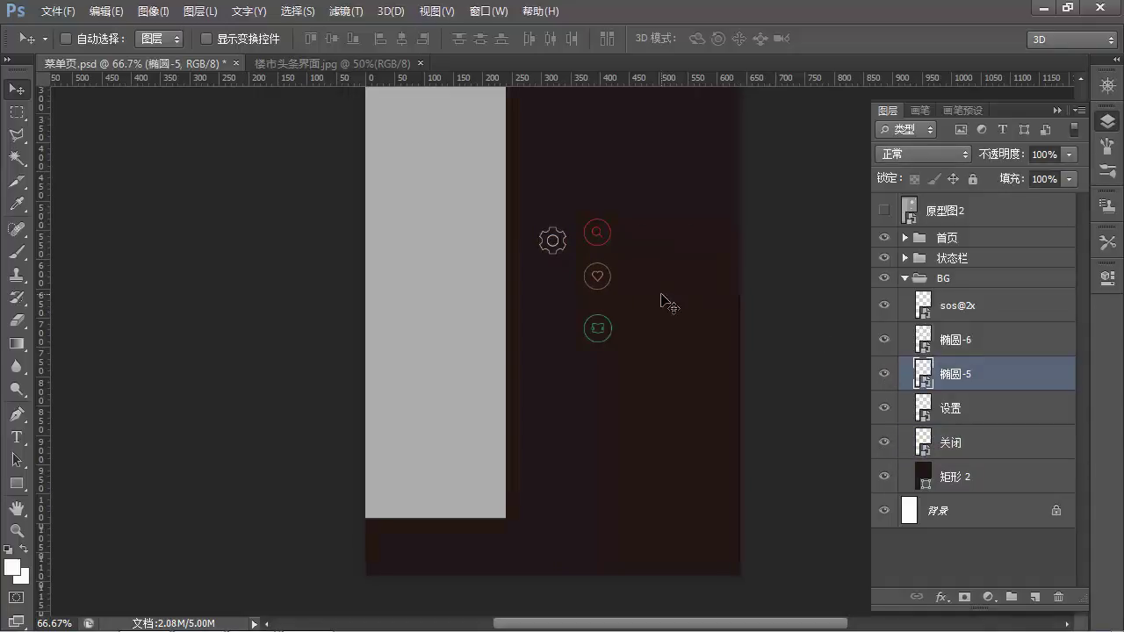
click(992, 413)
drag(601, 248, 652, 392)
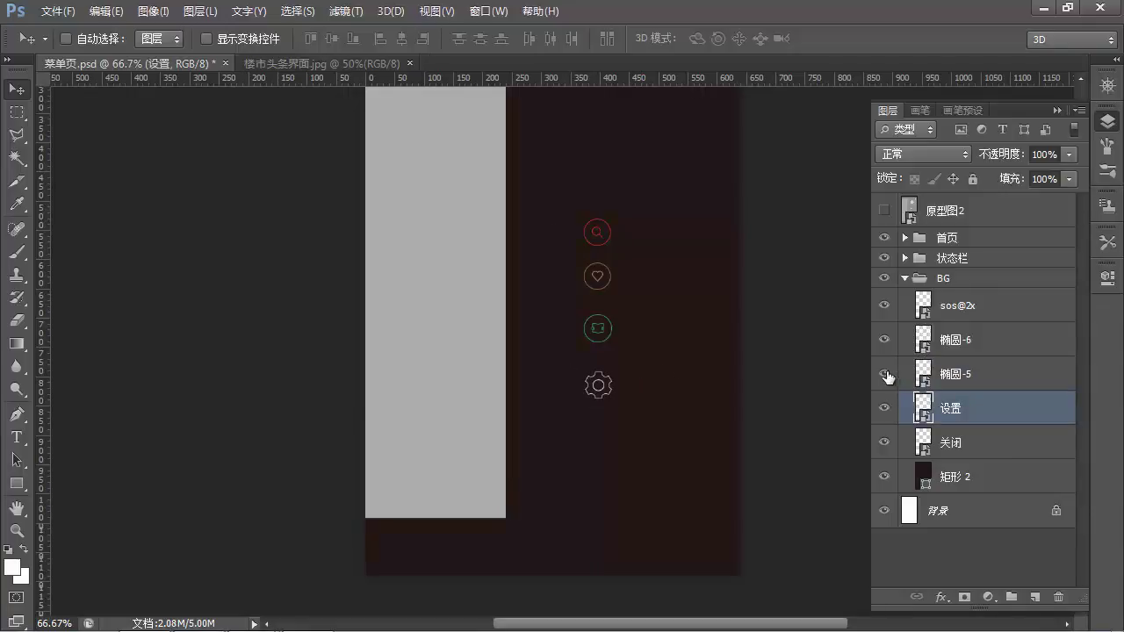
Rename the heart icon's layer to 收藏, the book icon's to 阅读 and the search icon's to 搜索
double_click(959, 375)
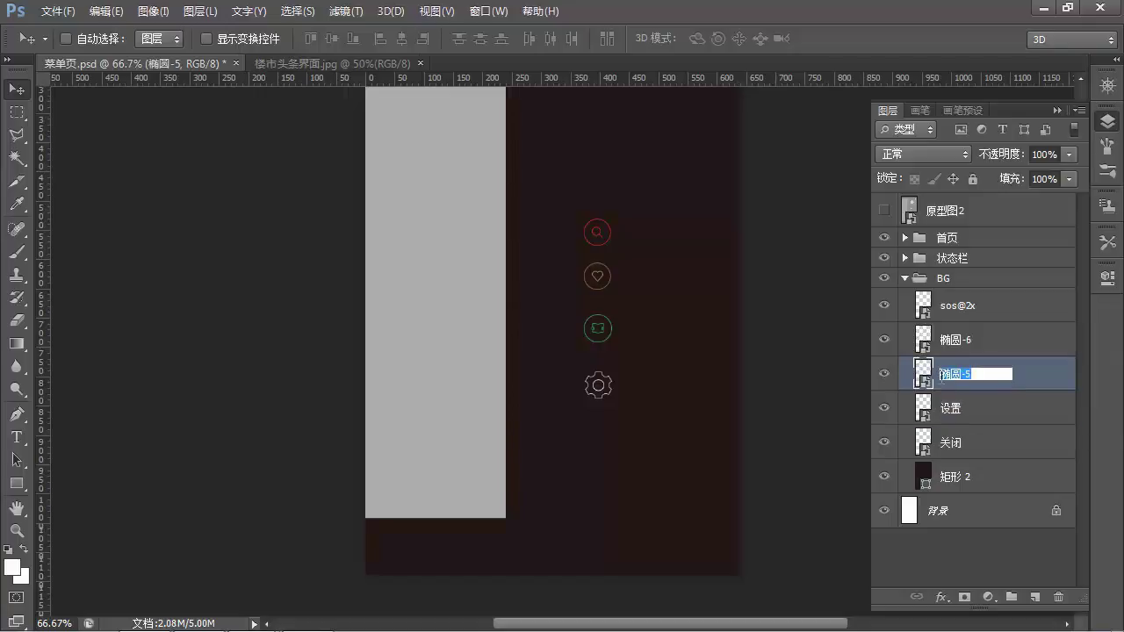
key(Return)
double_click(959, 375)
text(收藏)
key(Return)
double_click(966, 306)
text(sousuo)
key(space)
key(Return)
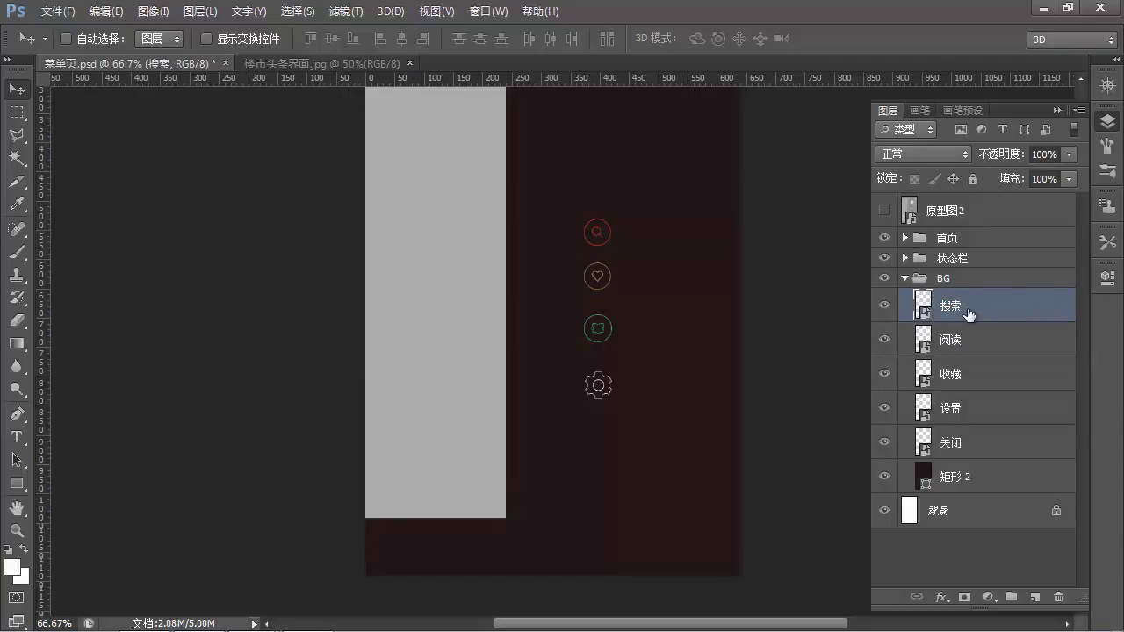
Try to shift all five icon layers, from 搜索 to 关闭, together on the page
drag(664, 321, 670, 427)
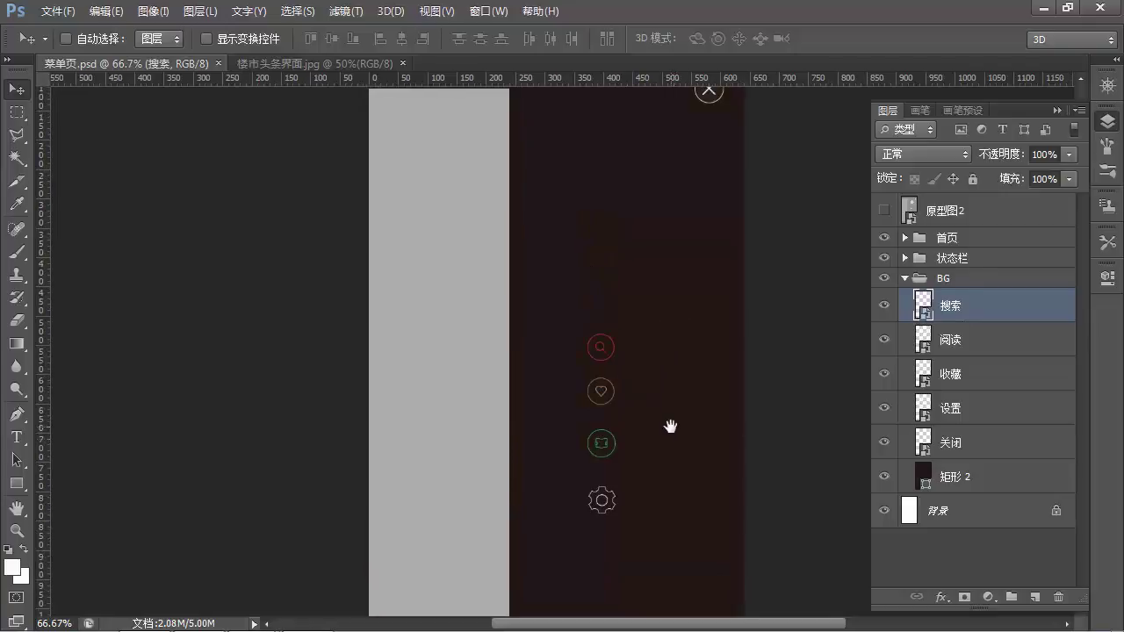
scroll(676, 426, down, 2)
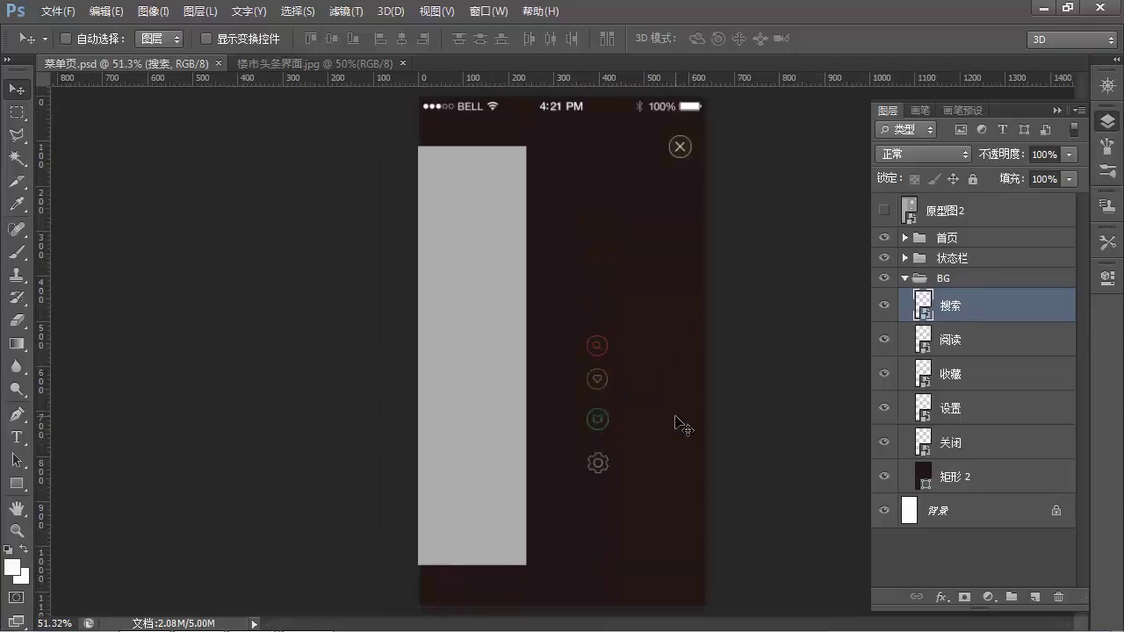
drag(627, 401, 627, 422)
shift+click(975, 441)
drag(639, 316, 643, 326)
key(ctrl+z)
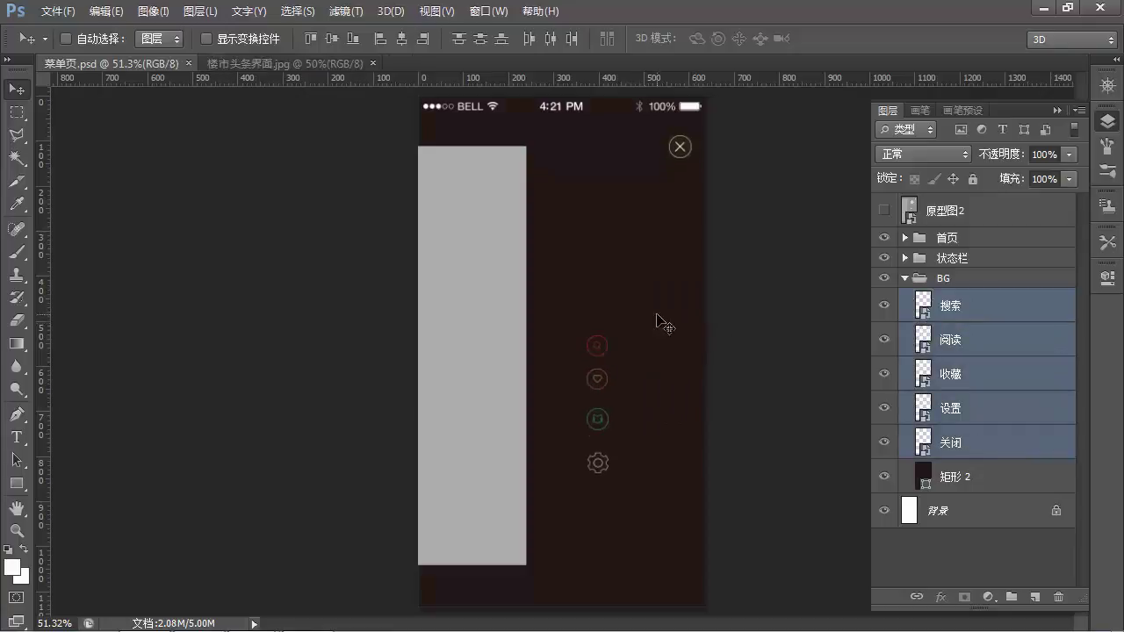
Group the 搜索, 阅读, 收藏 and 设置 icon layers and name the group 导航
click(990, 333)
click(983, 443)
click(976, 411)
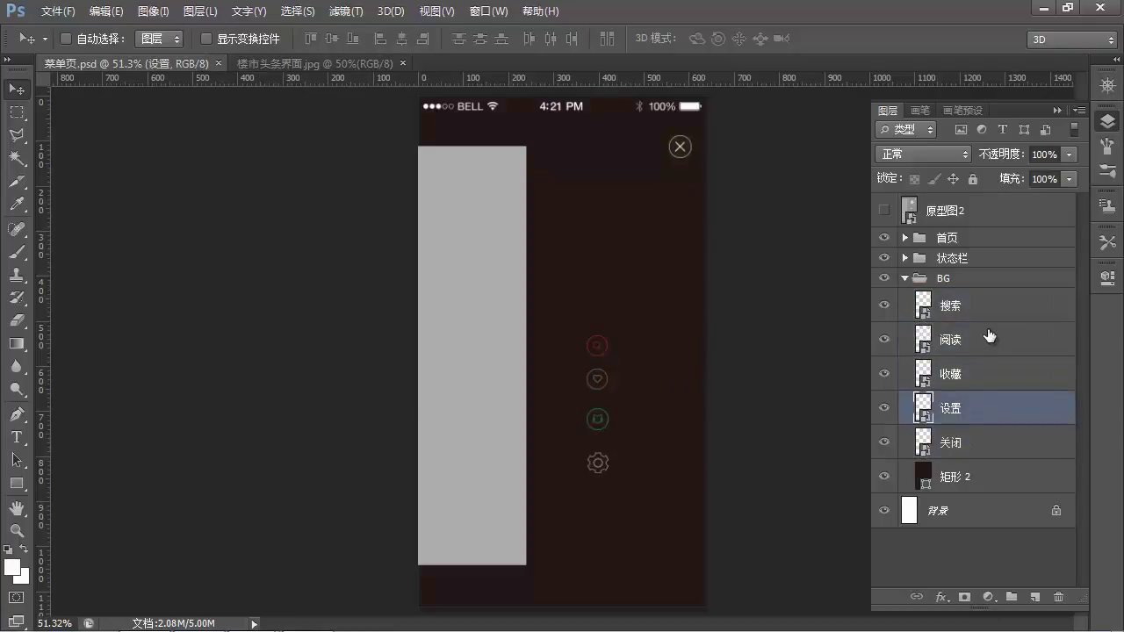
shift+click(990, 309)
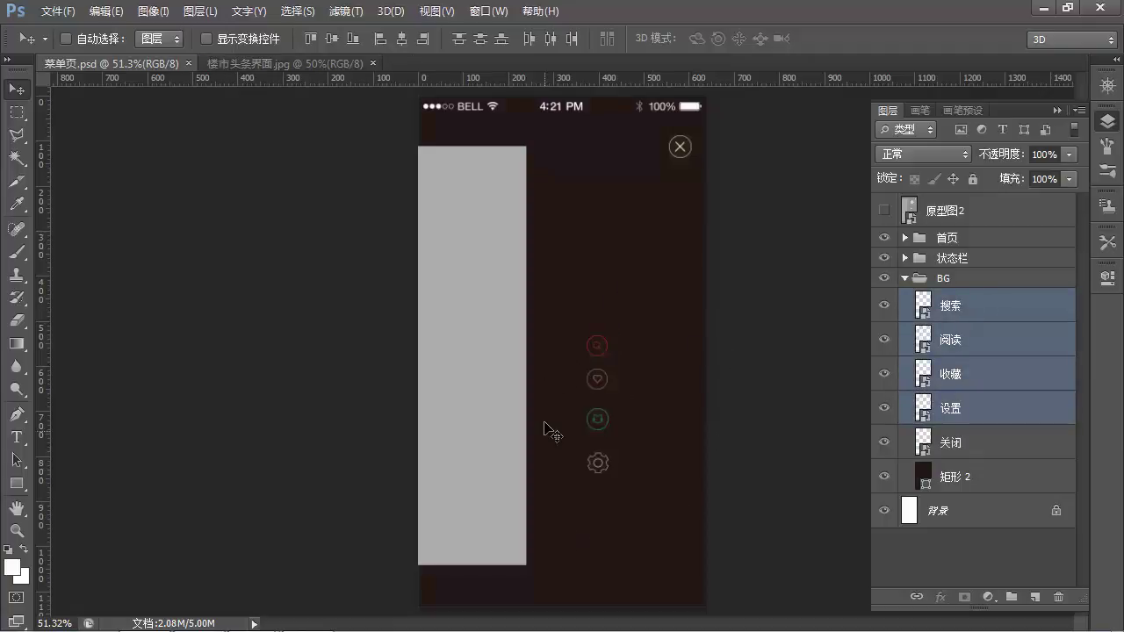
key(ctrl+g)
double_click(955, 300)
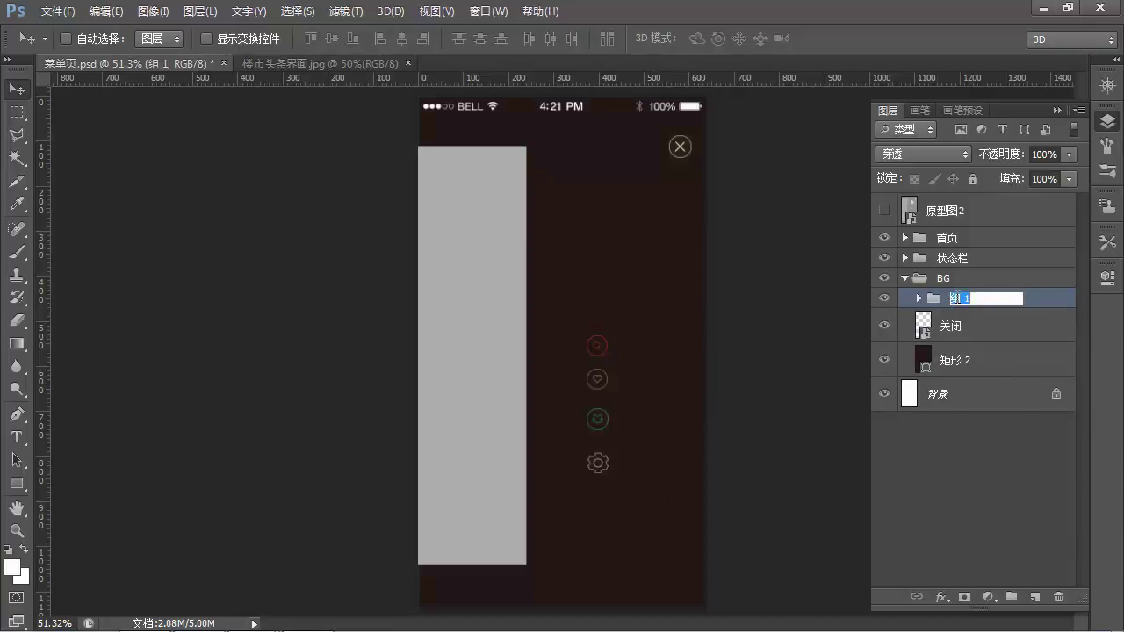
text(dao)
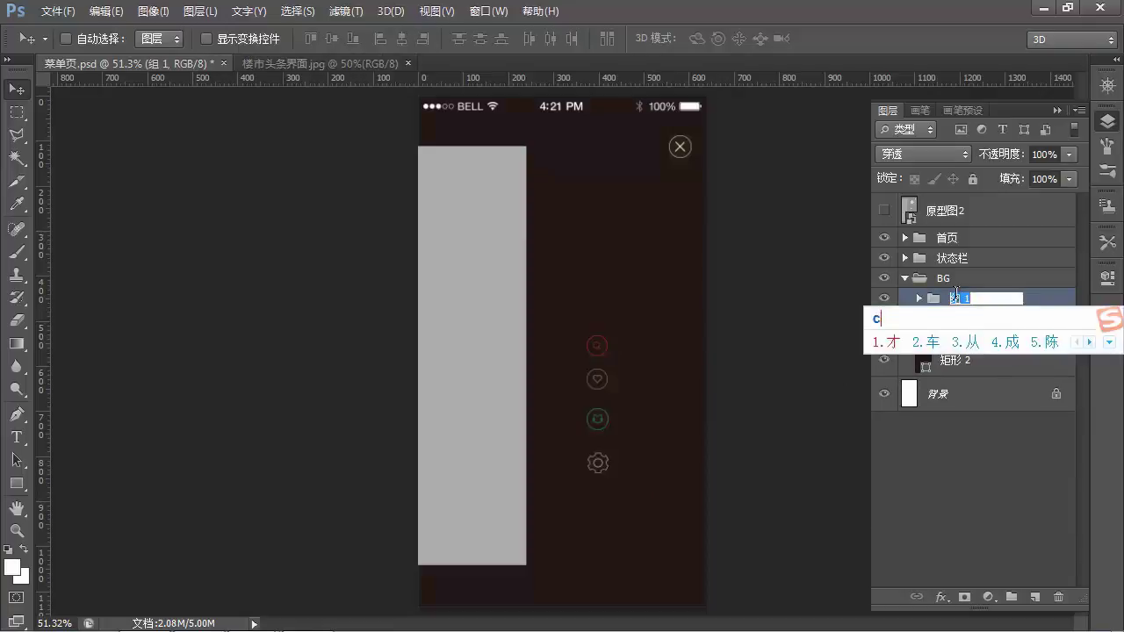
text(hang)
key(space)
key(Return)
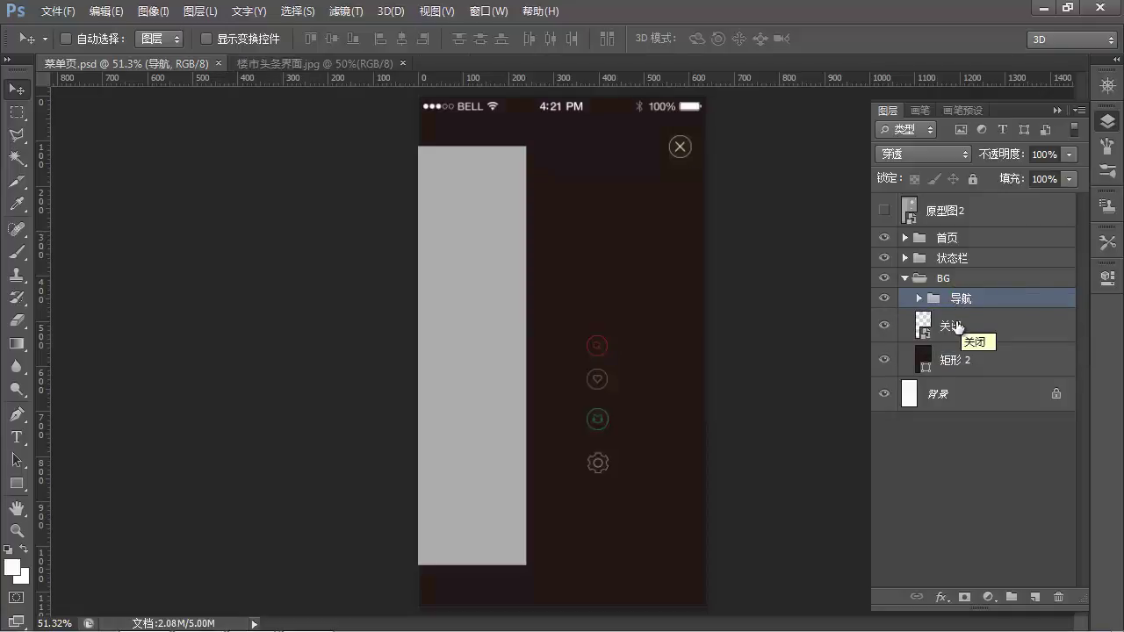
Move the 关闭 layer above the 导航 group inside BG, and toggle 矩形 2 off and on to check it
click(950, 324)
drag(957, 331, 980, 293)
click(884, 365)
click(884, 365)
Set the fill colour of the background rectangle 矩形 2 to black, 000000
click(916, 368)
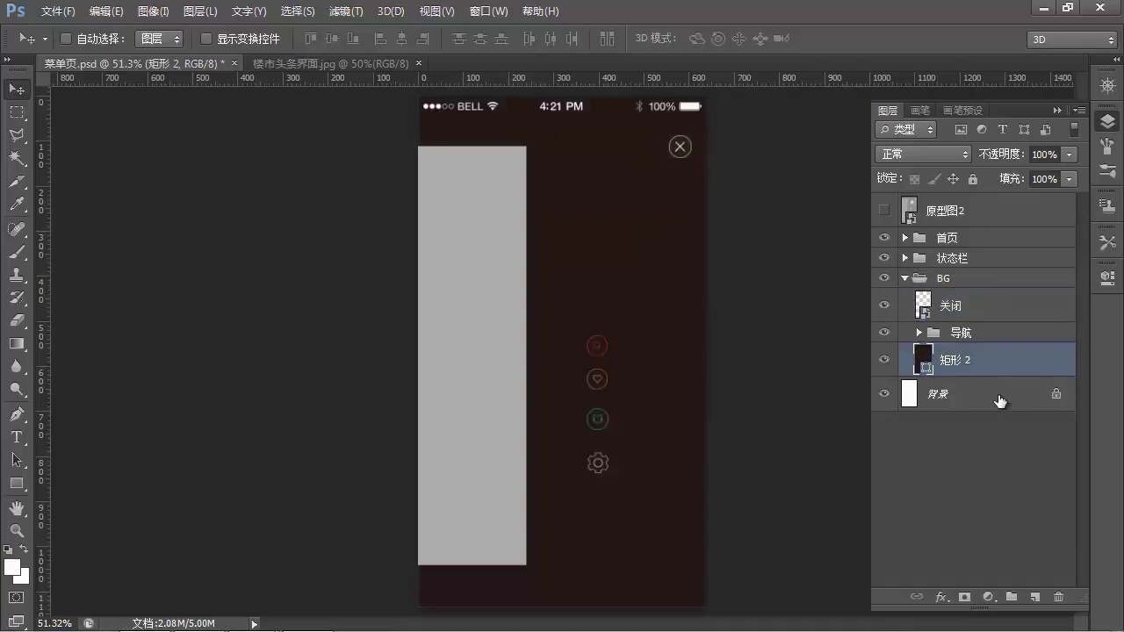
double_click(926, 371)
drag(339, 492, 506, 543)
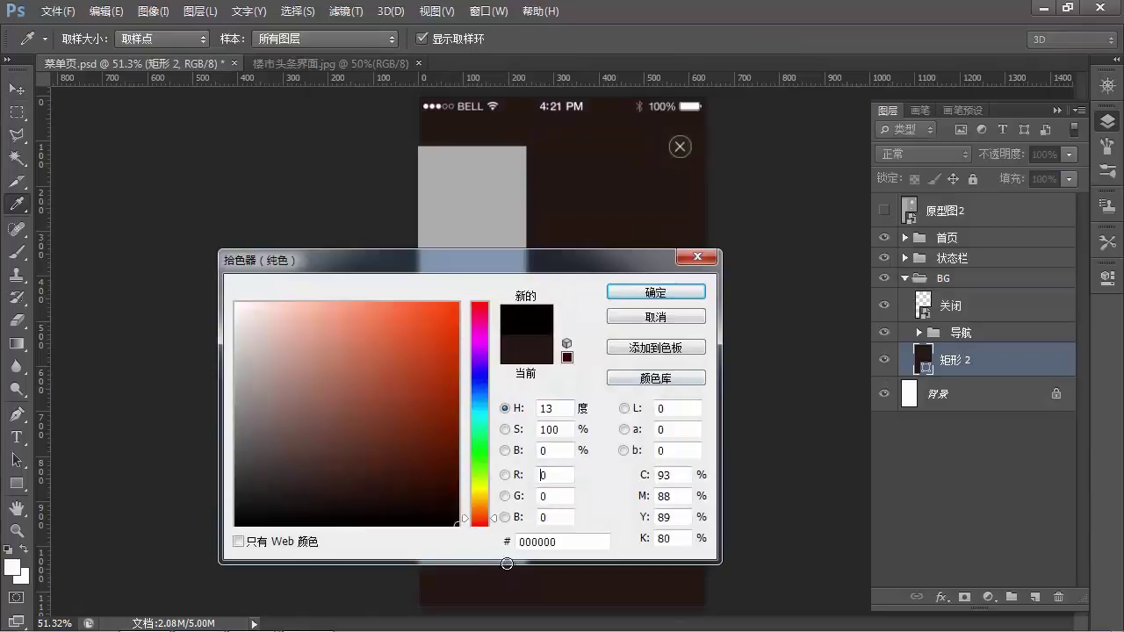
key(Return)
key(v)
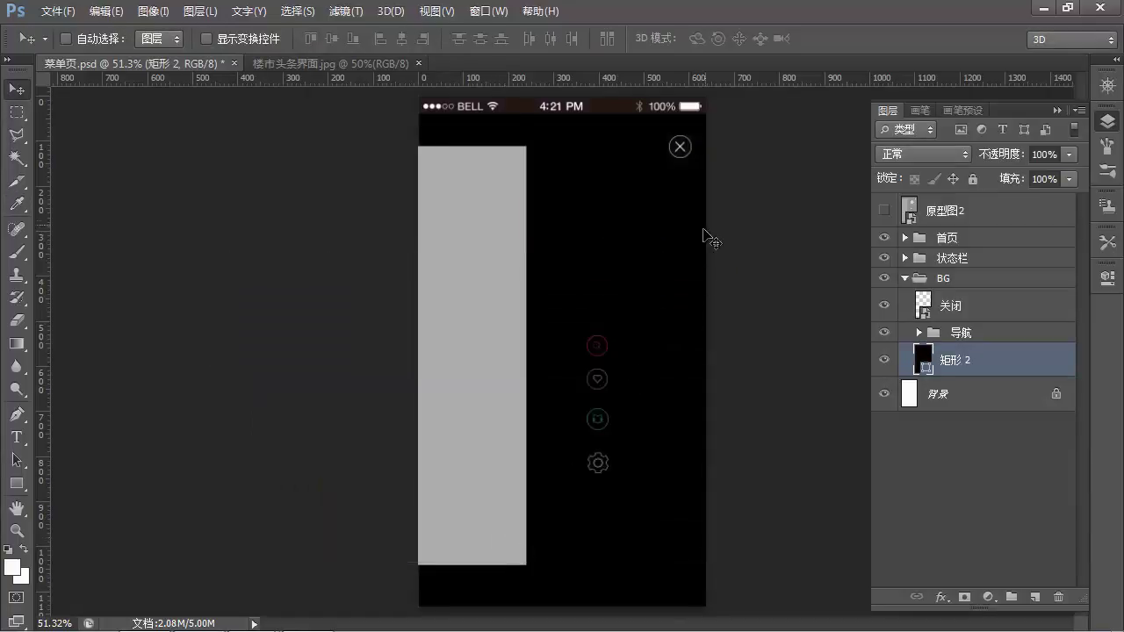
Set the fill colour of the status bar rectangle 矩形 1 to 000000 and save the document
ctrl+click(630, 143)
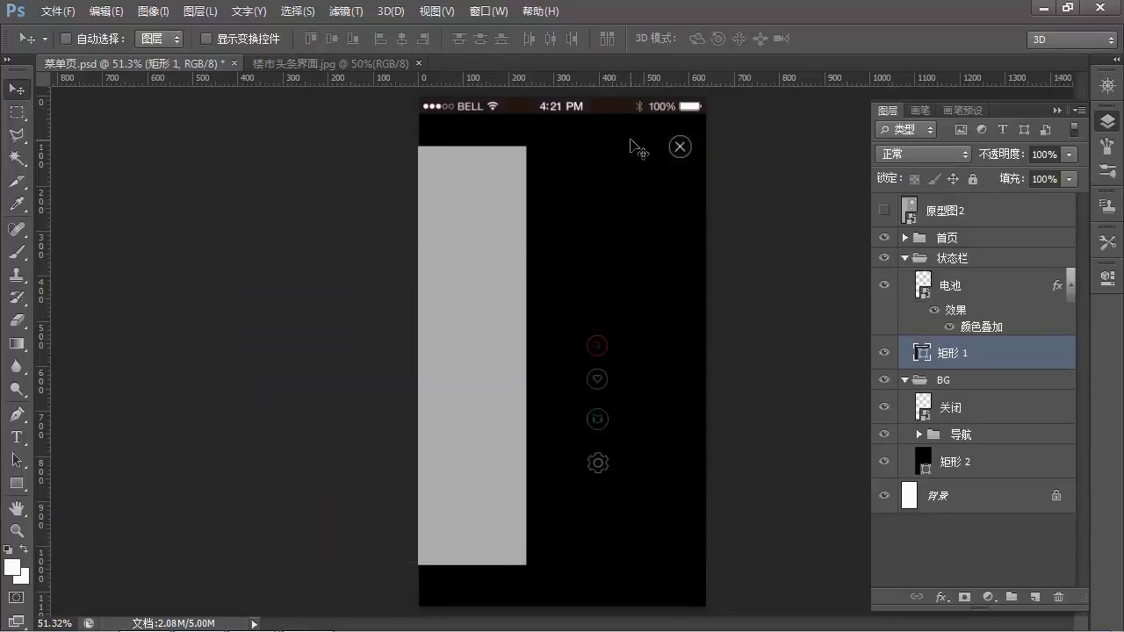
double_click(923, 354)
click(537, 537)
text(000000)
key(Return)
key(ctrl+s)
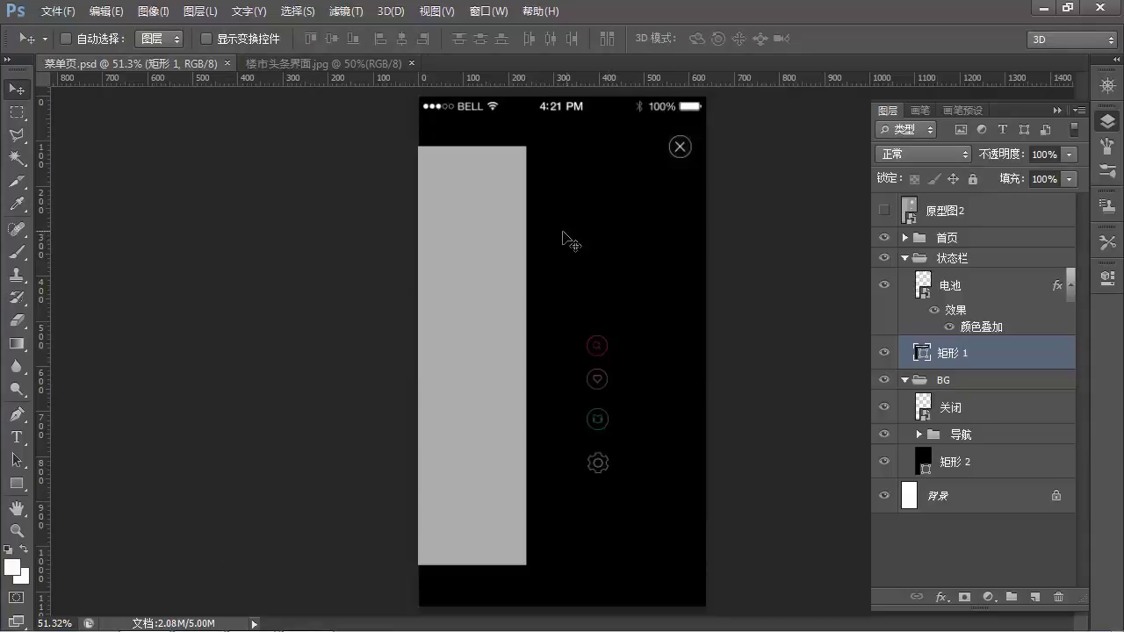
Check the layout against the 原型图2 wireframe and select the 关闭 layer as the insertion point for a new shape
click(884, 211)
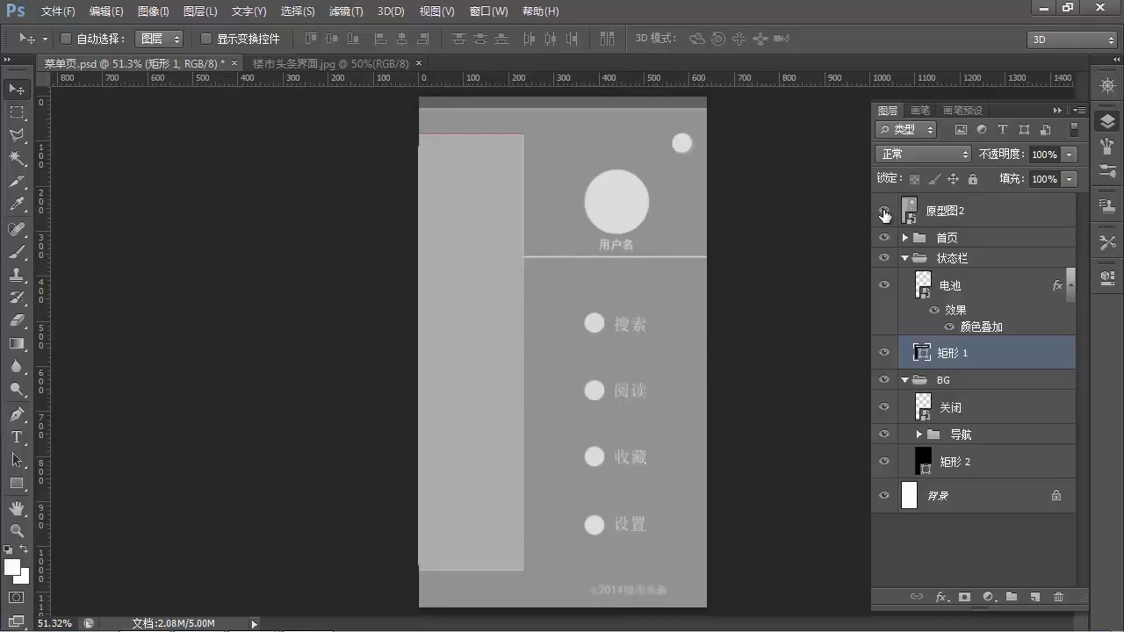
click(883, 212)
key(u)
key(shift)
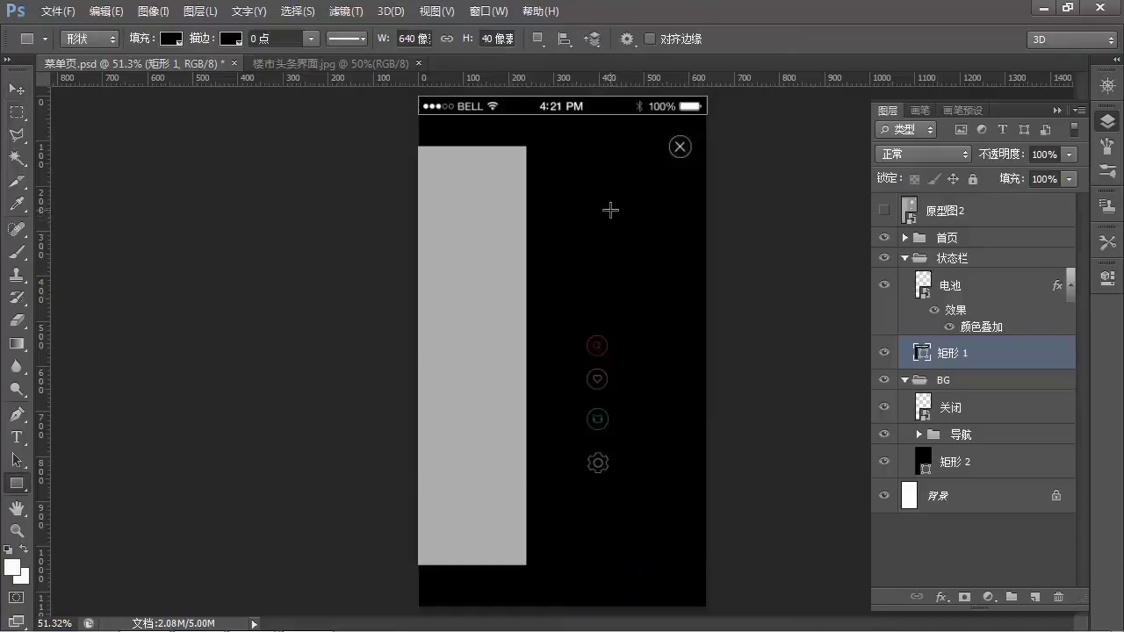
click(903, 260)
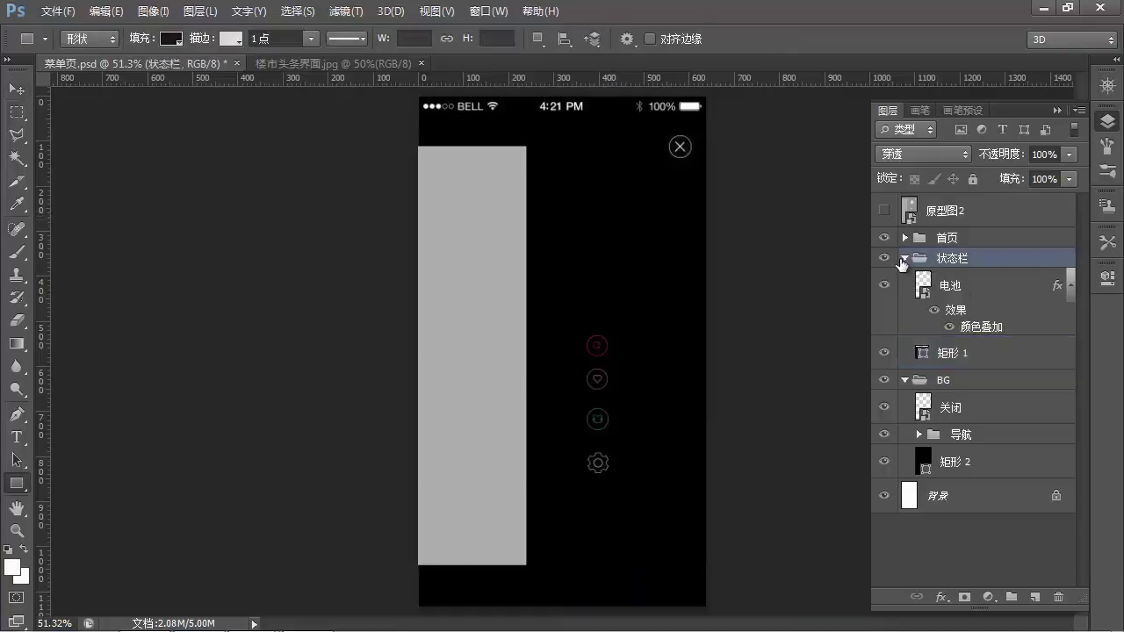
click(904, 258)
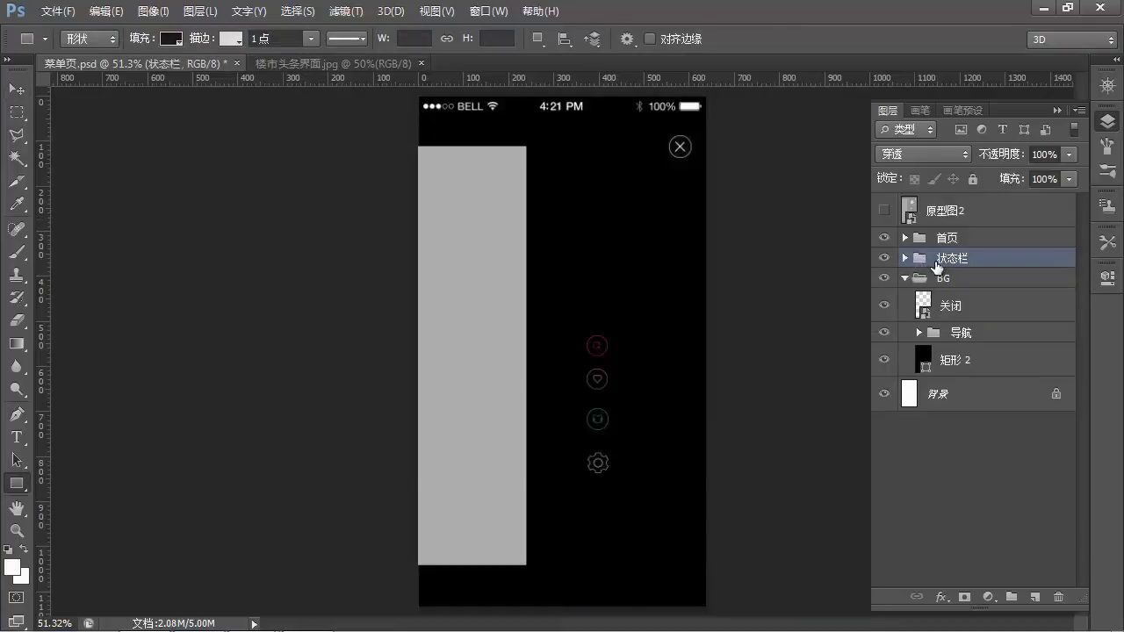
click(953, 305)
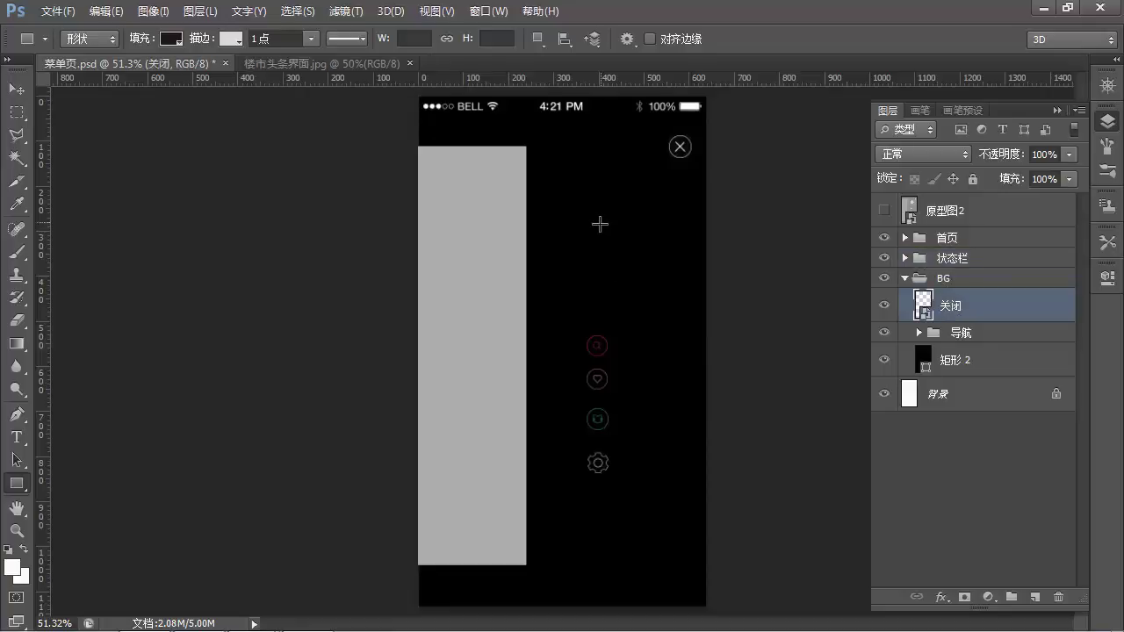
Try to draw the avatar placeholder above the icon column with the Rectangle tool
drag(583, 184, 650, 252)
key(ctrl+z)
drag(589, 186, 625, 241)
key(ctrl+z)
Draw an avatar circle about 134 px in diameter above the icon column with the Ellipse tool and shift it slightly left
right_click(18, 490)
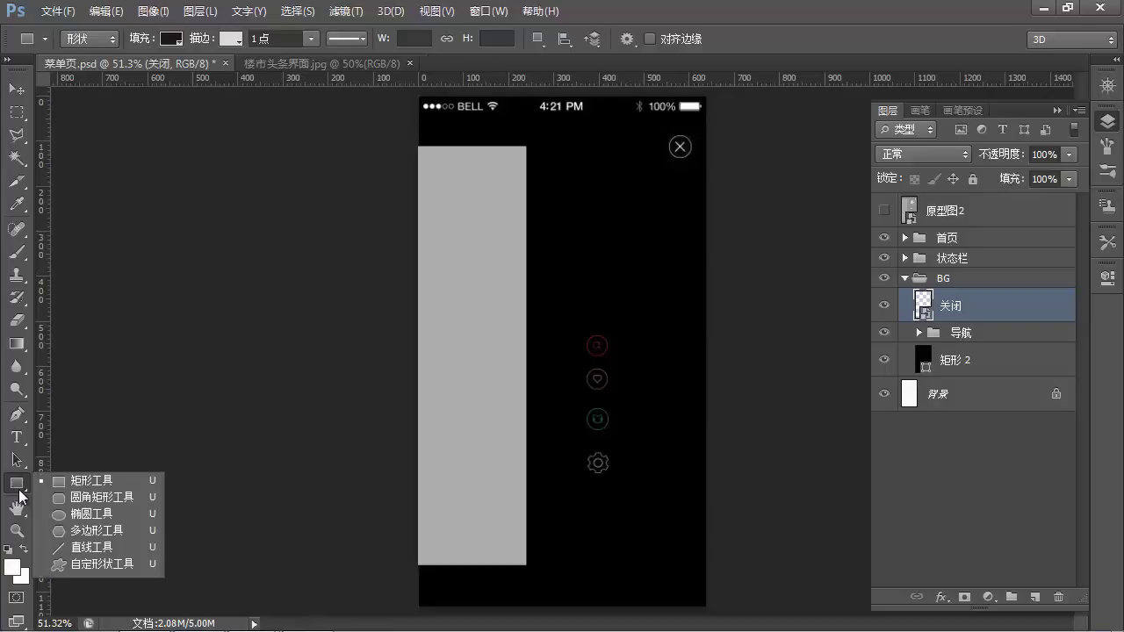
click(93, 515)
drag(582, 177, 642, 245)
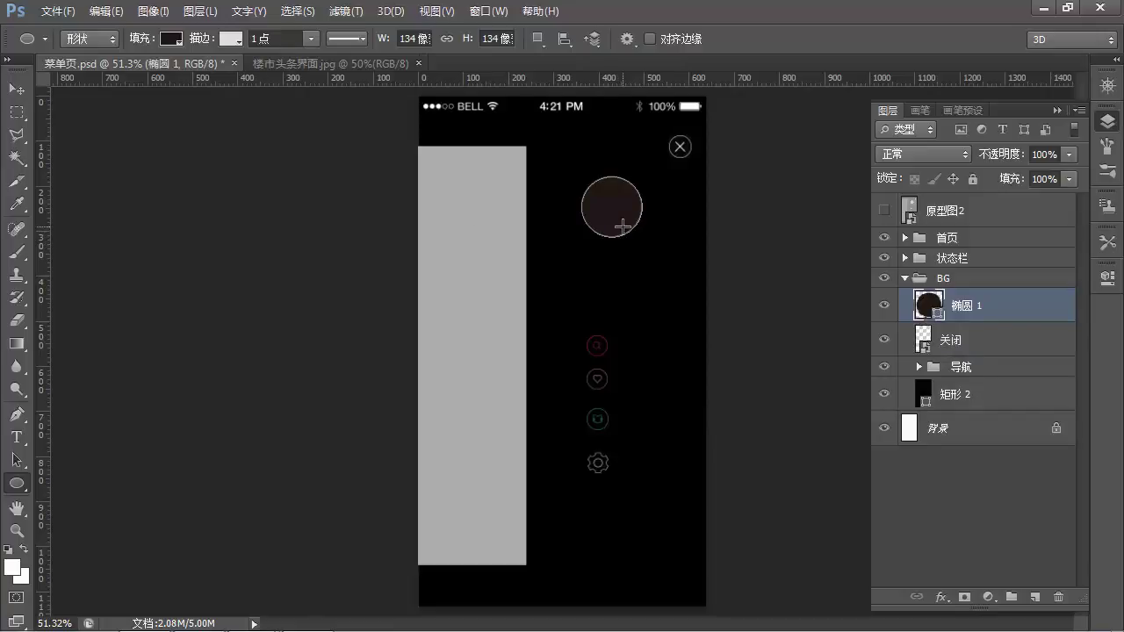
key(v)
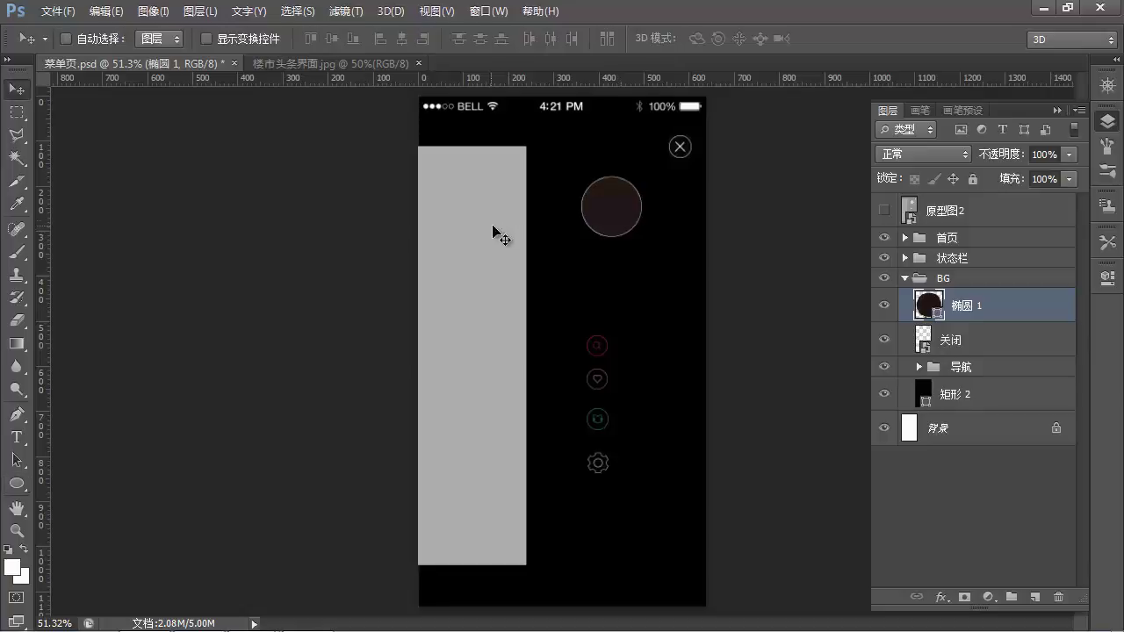
drag(618, 221, 615, 222)
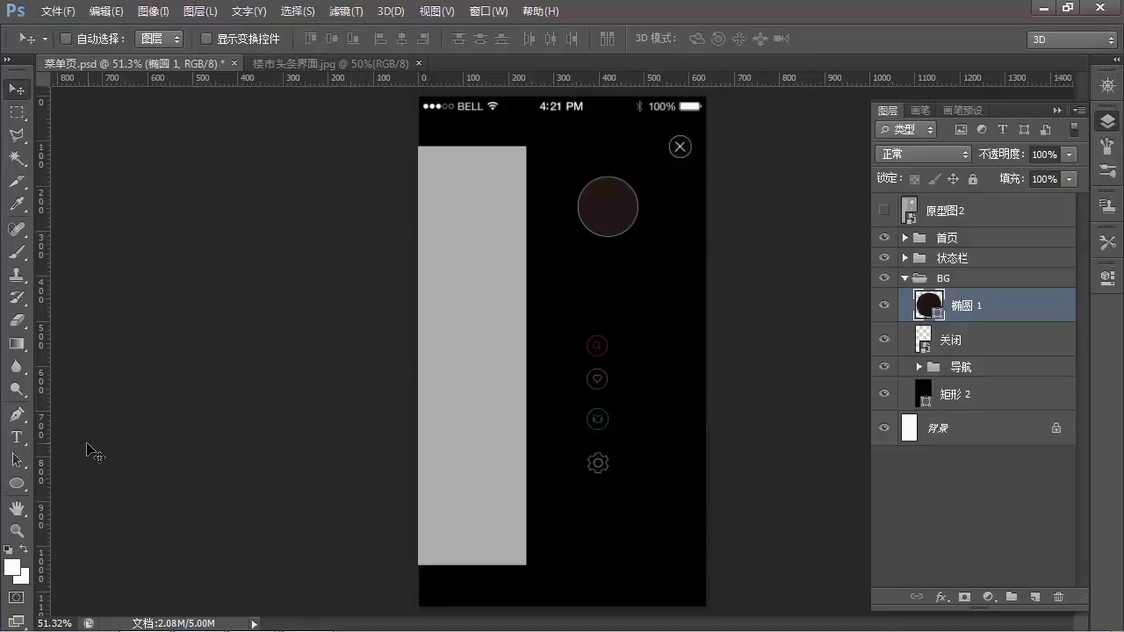
Set the avatar circle's stroke width to 0 points and fill it with a grey swatch
click(17, 484)
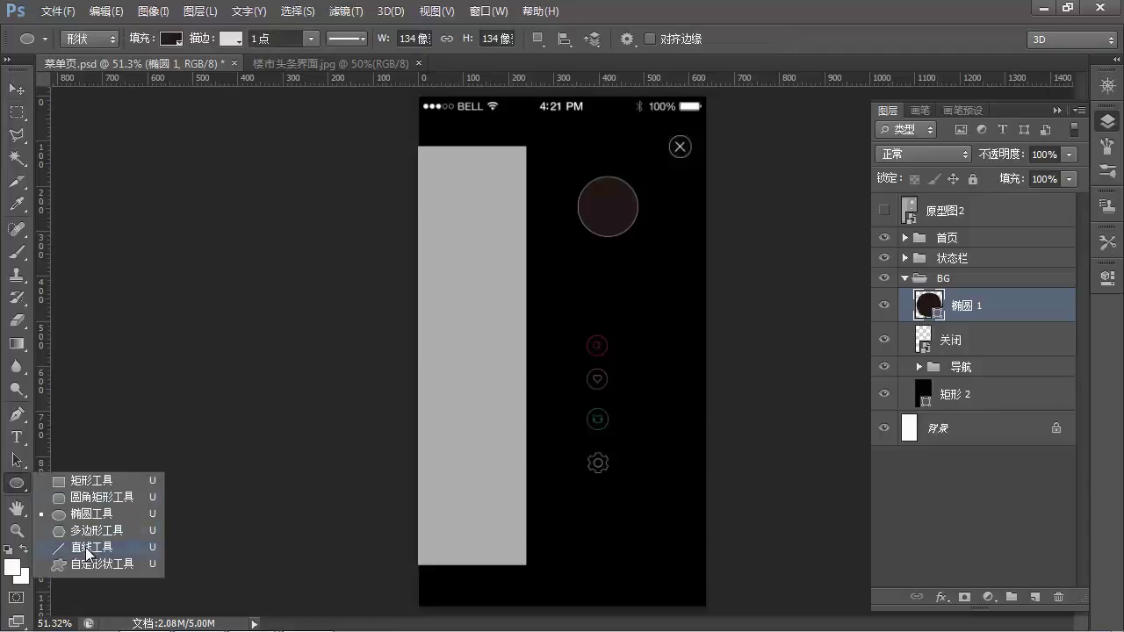
click(92, 481)
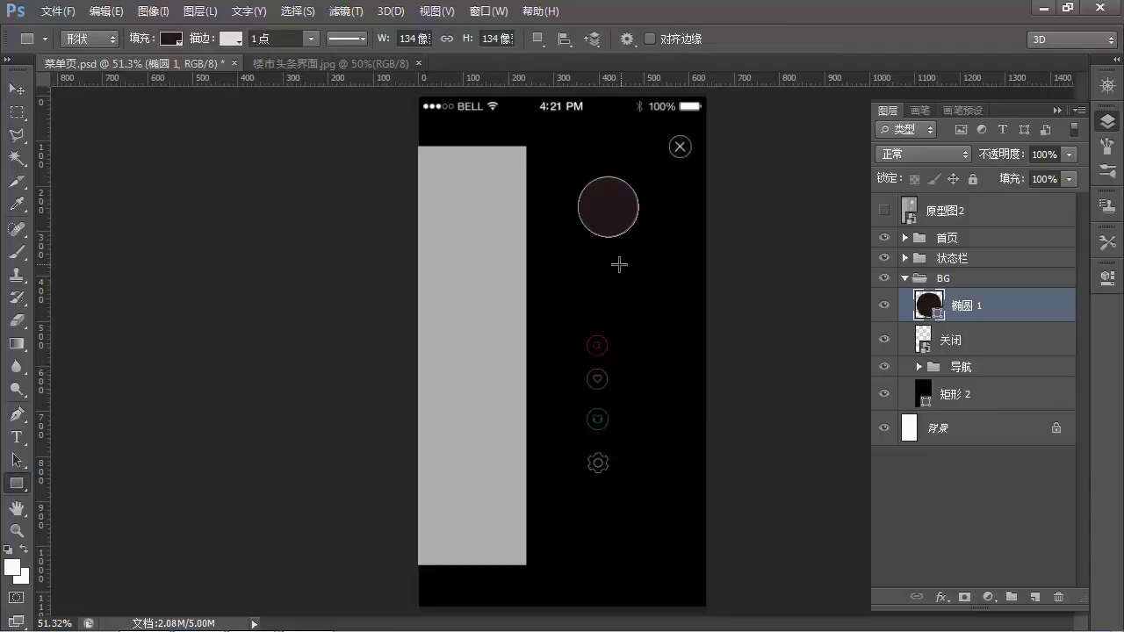
click(263, 39)
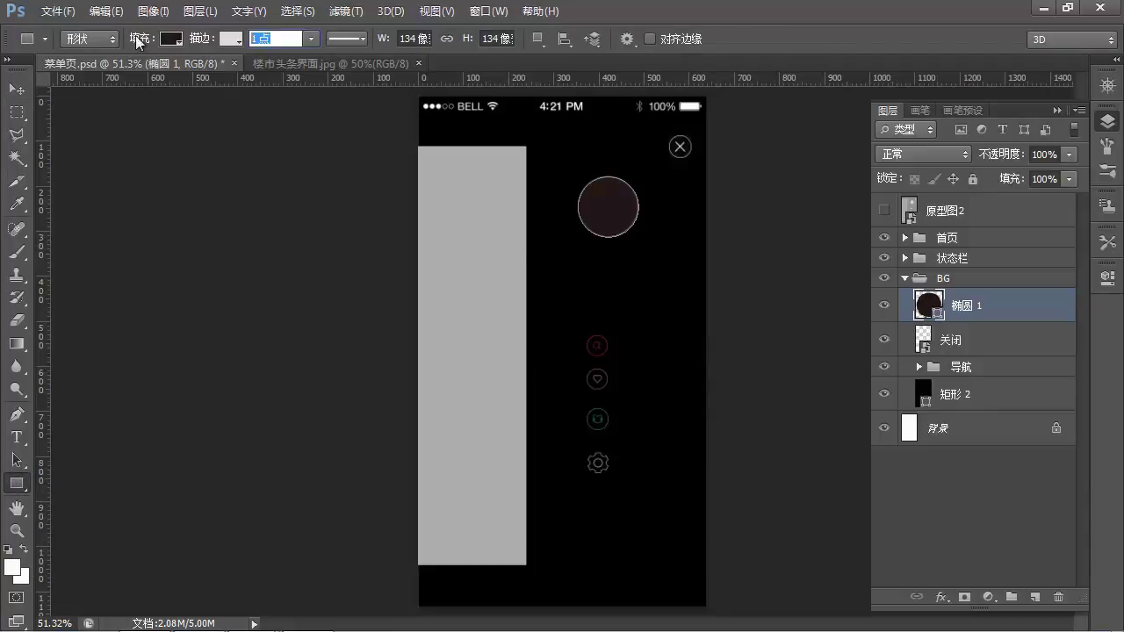
key(Return)
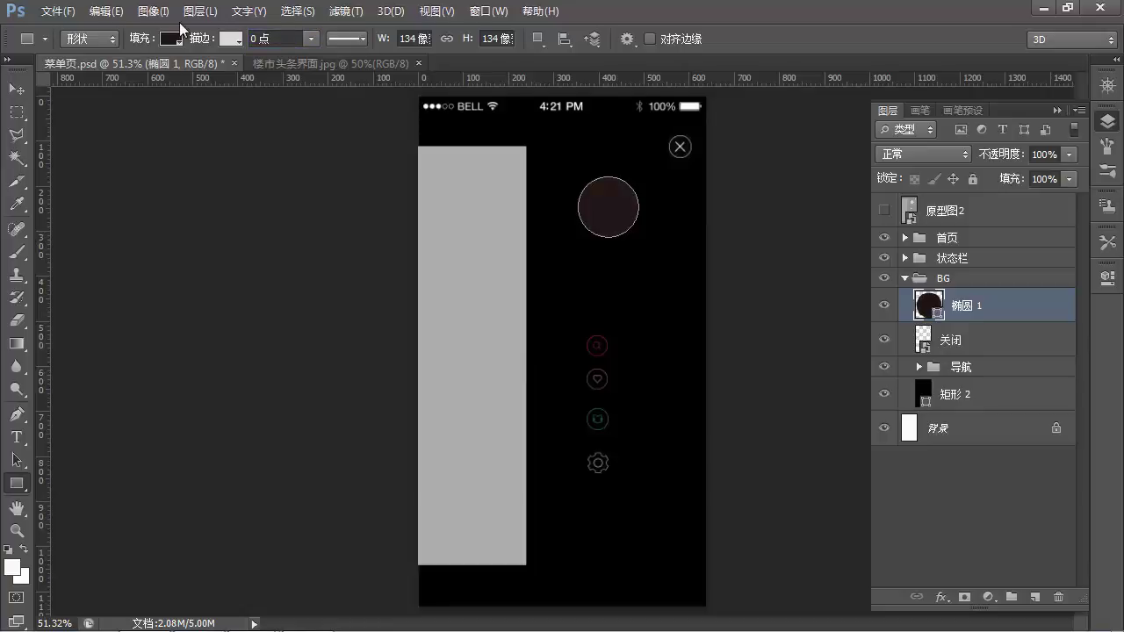
click(171, 38)
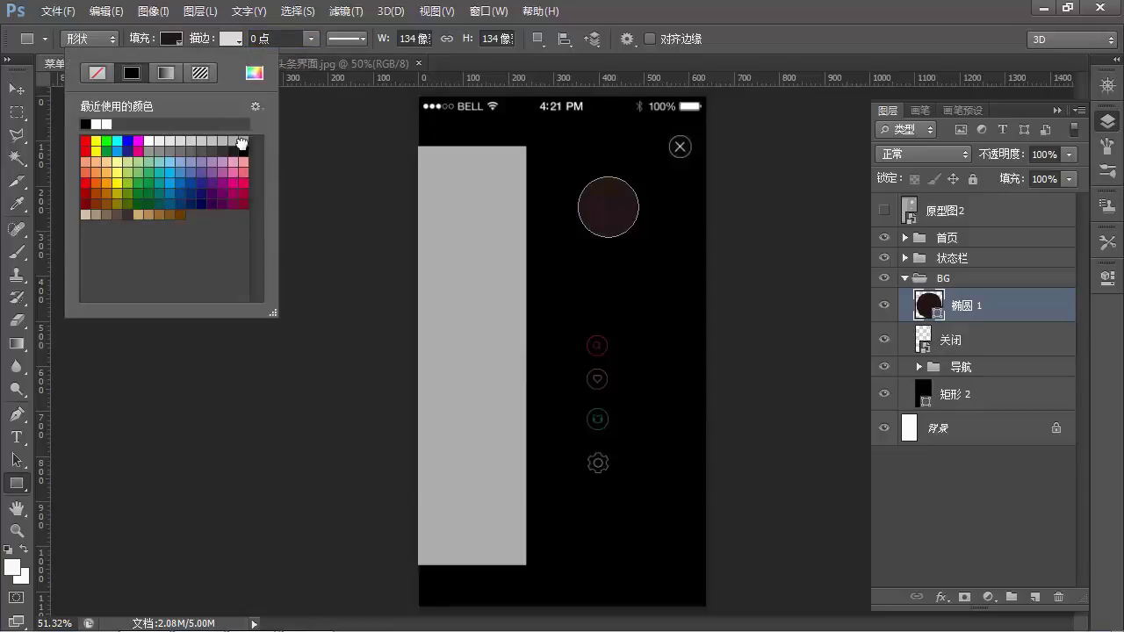
click(242, 142)
key(Return)
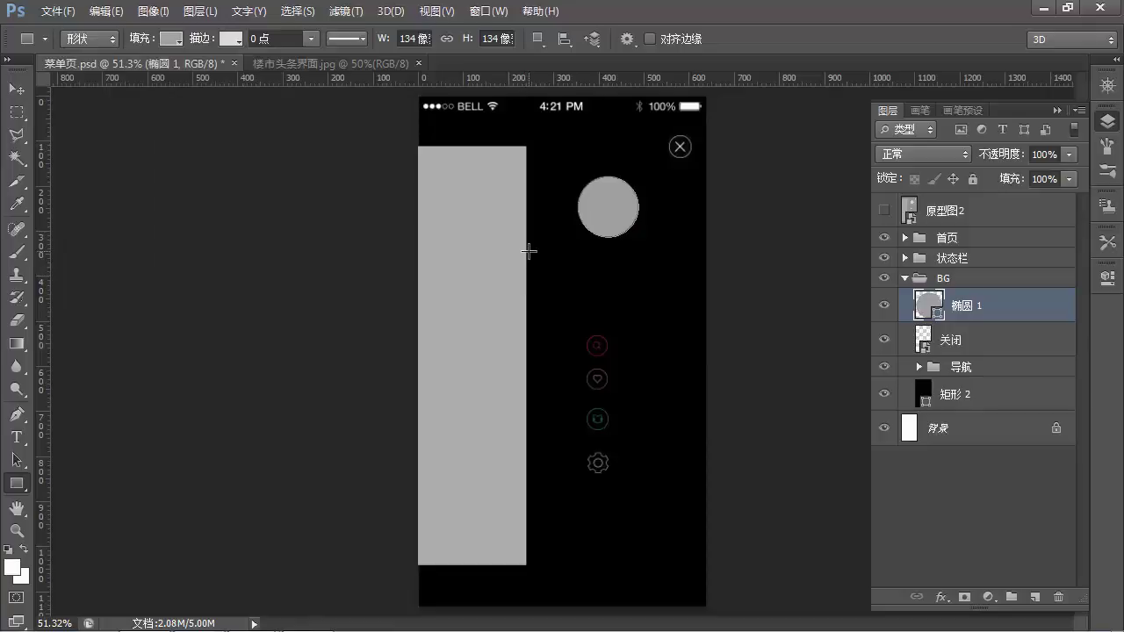
Draw a thin divider rectangle about 474 px wide below the avatar circle, across the black menu area, and set its height to 2 px
drag(523, 251, 736, 250)
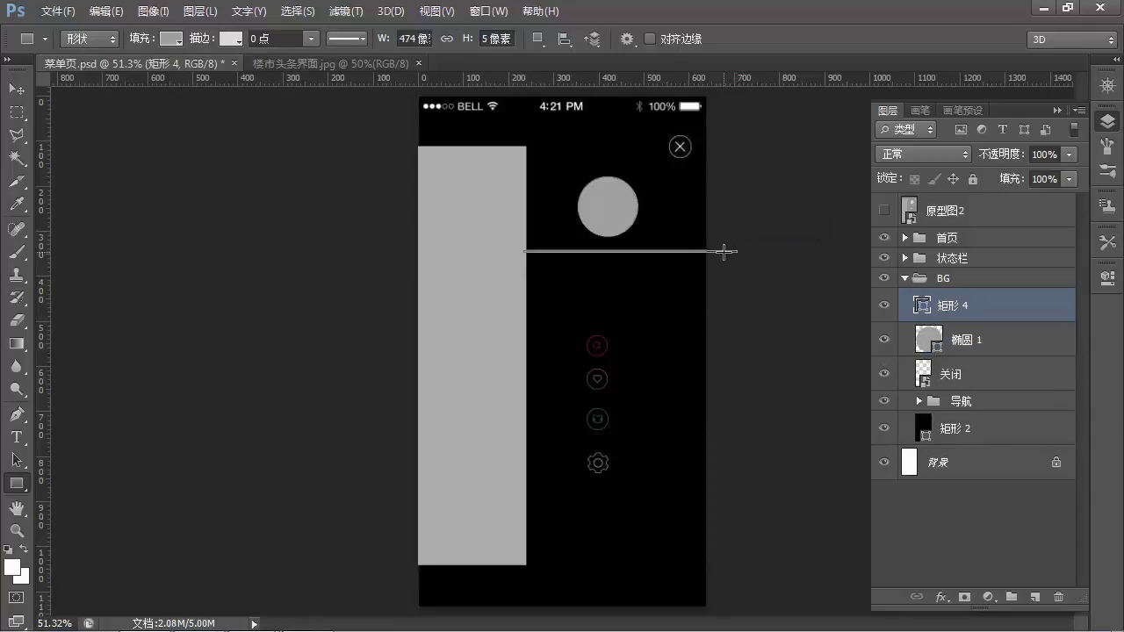
click(274, 37)
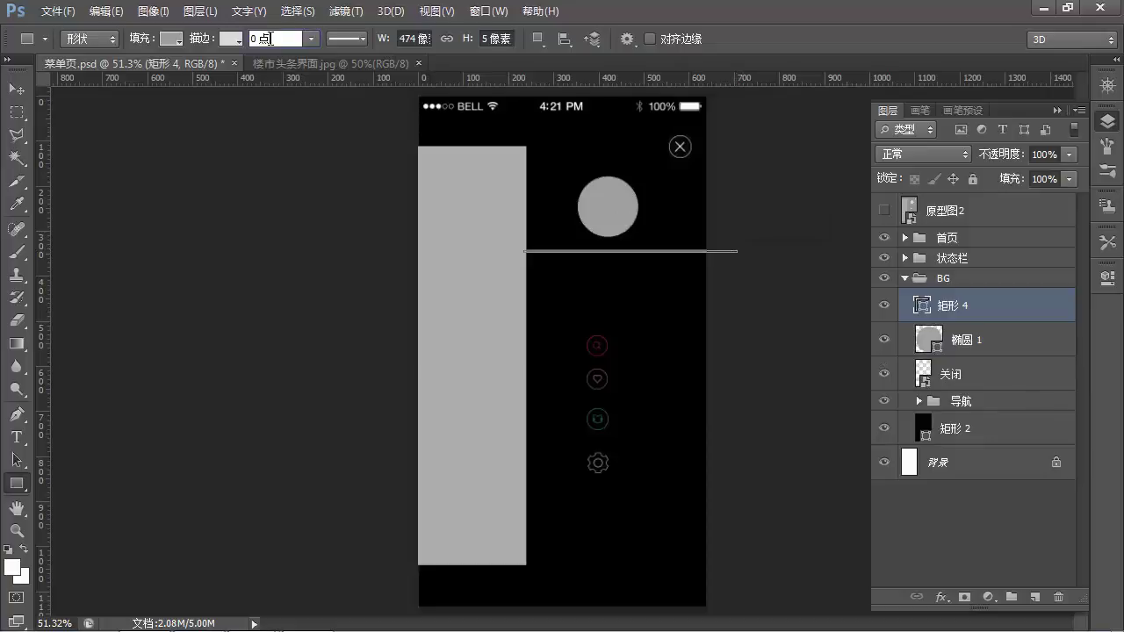
double_click(258, 39)
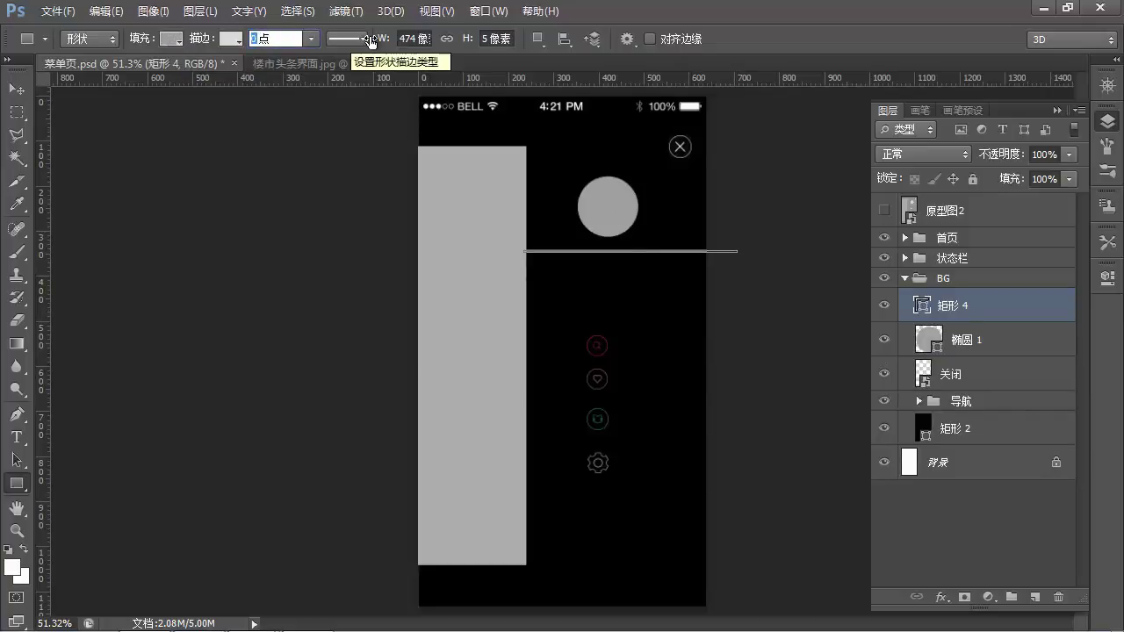
click(474, 38)
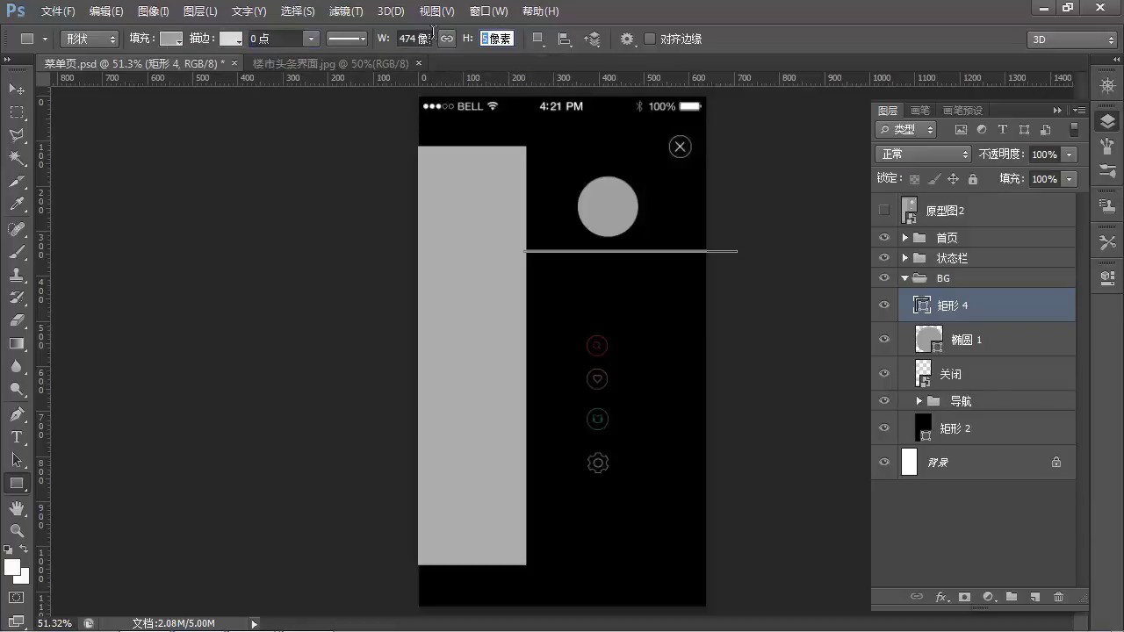
text(2)
key(Return)
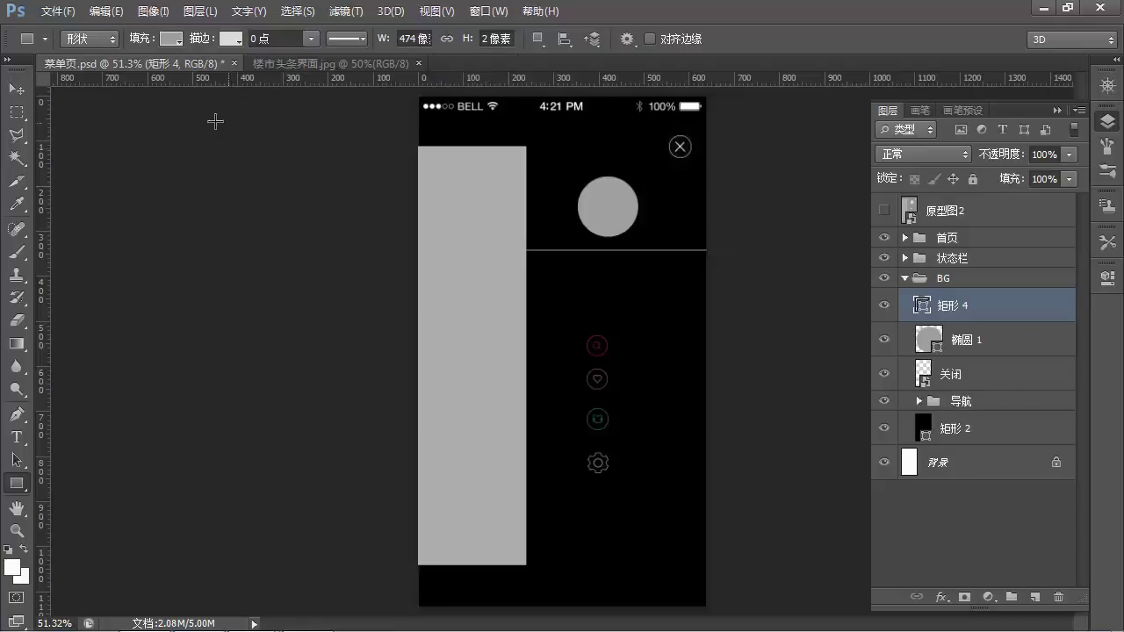
Try to enlarge the avatar circle slightly about its centre with Free Transform and undo the scaling
click(17, 89)
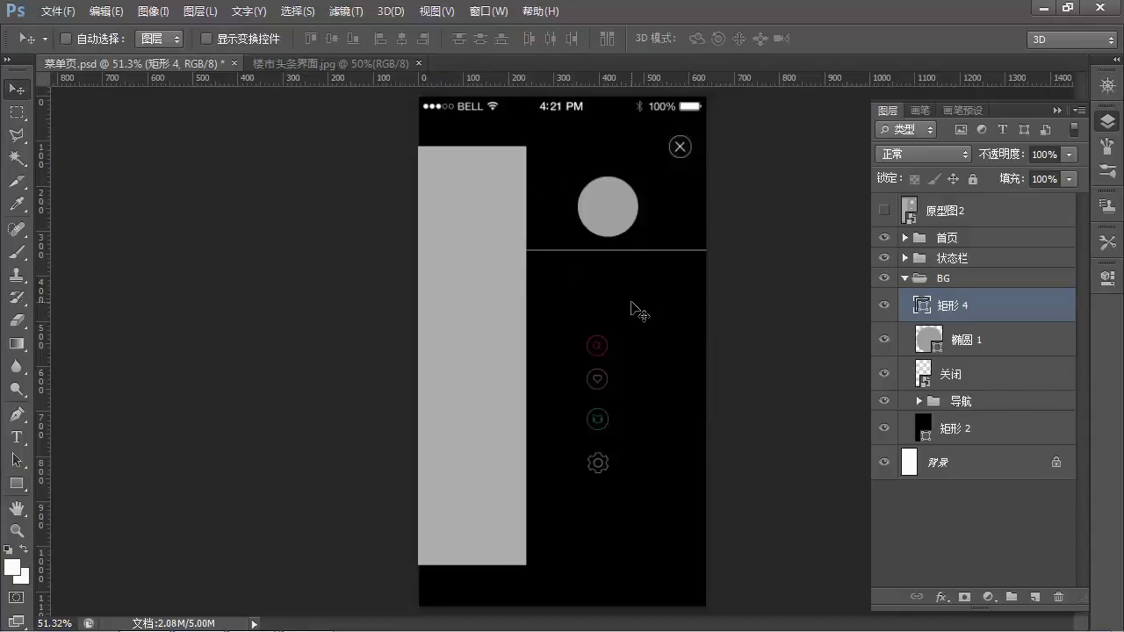
ctrl+click(609, 221)
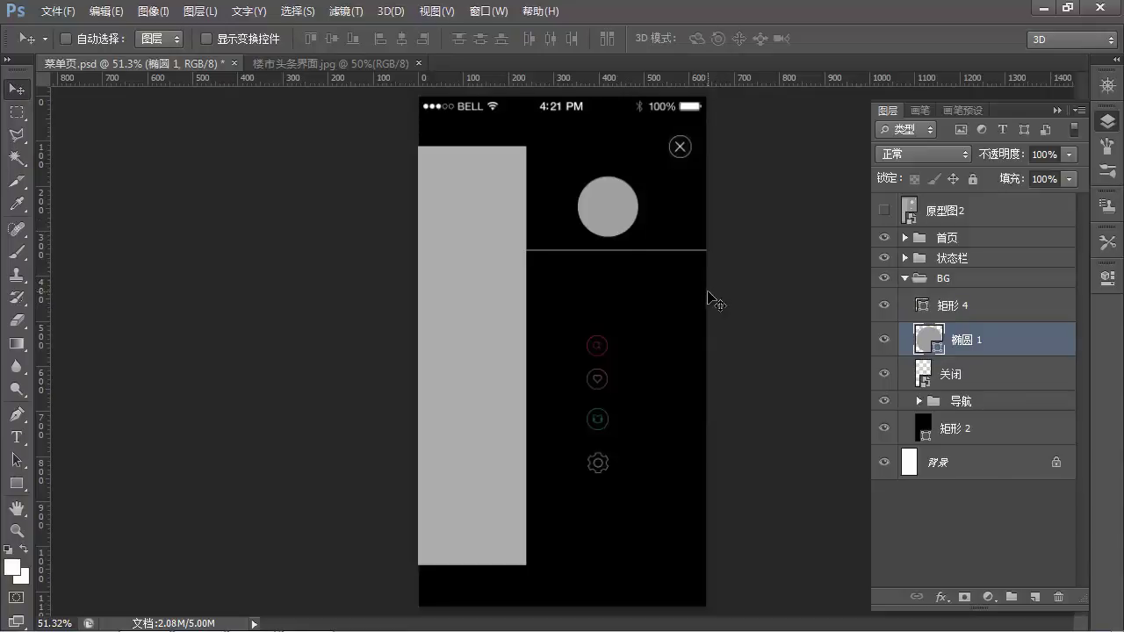
click(989, 311)
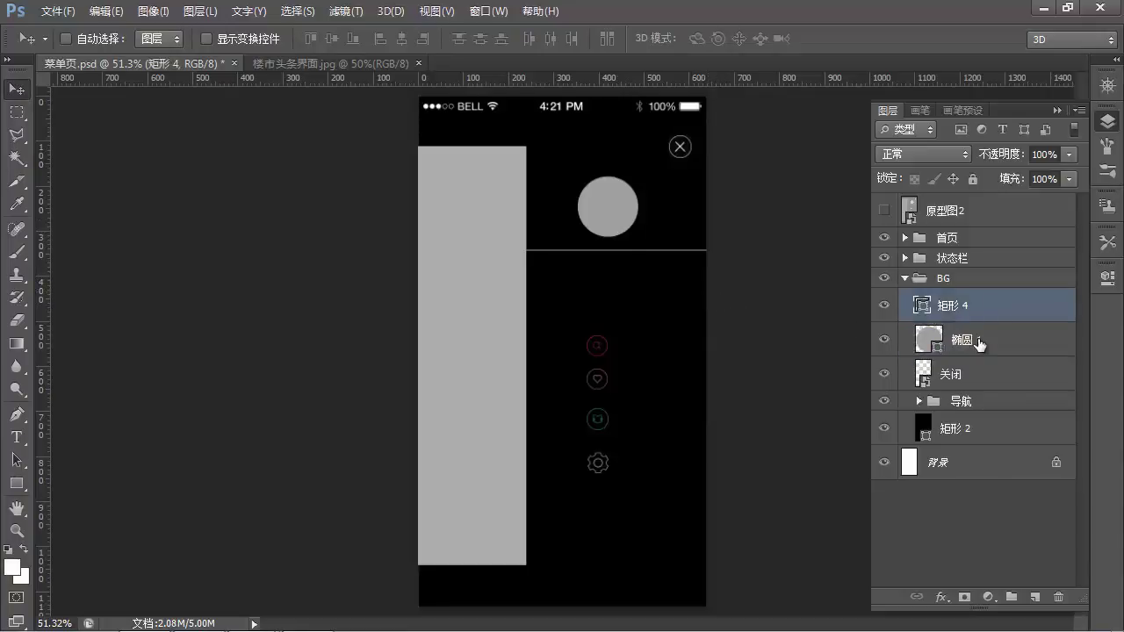
click(980, 344)
click(882, 341)
click(881, 342)
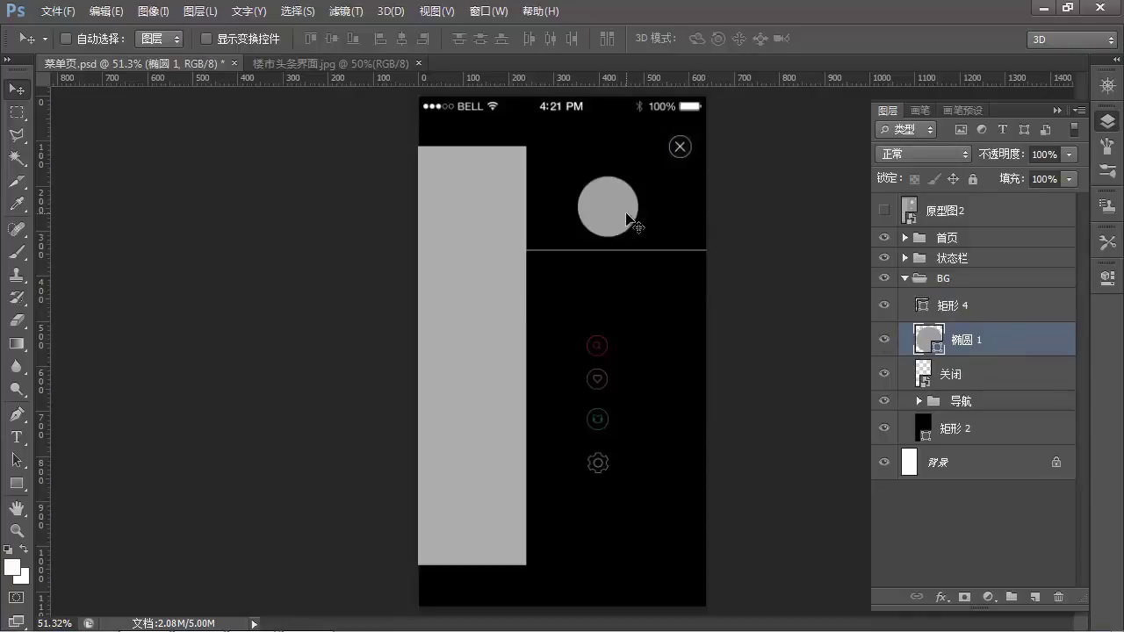
key(ctrl+t)
drag(641, 179, 644, 175)
key(Return)
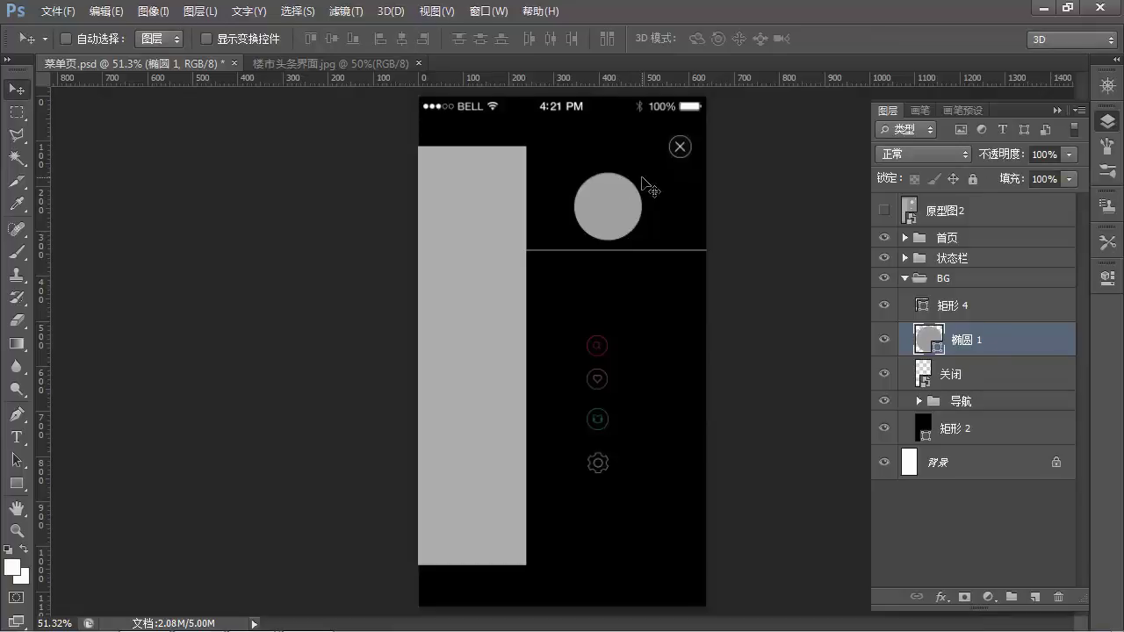
key(ctrl+z)
Nudge the divider line up slightly and shift the avatar circle about 10 px down
key(Up)
key(Up)
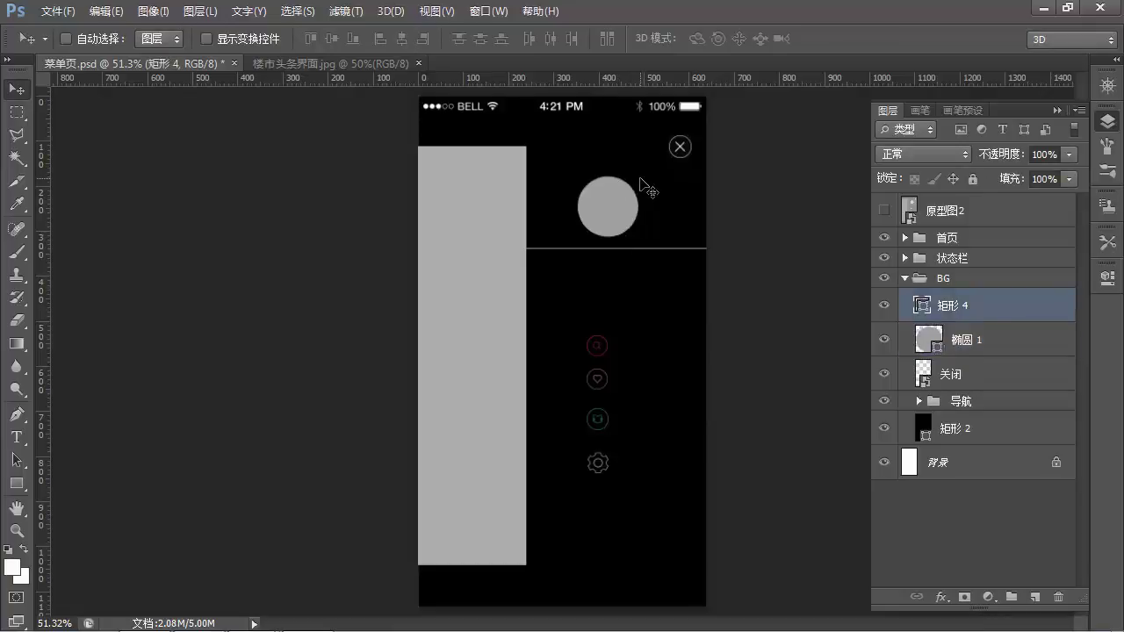
click(969, 340)
key(shift+Up)
key(shift+Up)
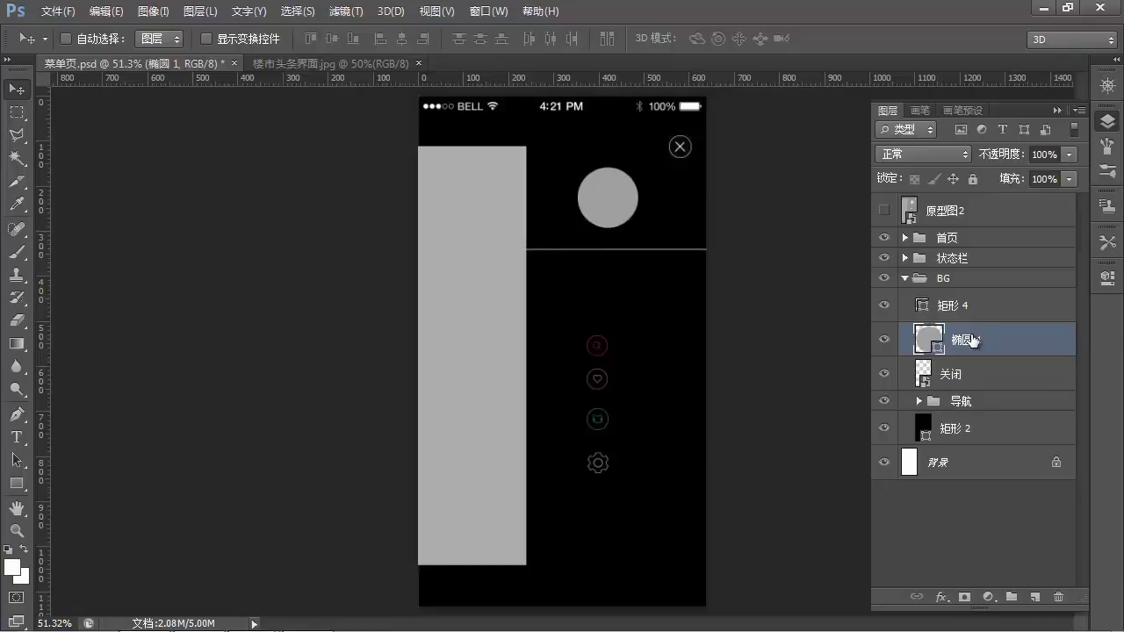
key(shift+Down)
key(shift+Down)
key(shift+Down)
Move the divider line 矩形 4 about 50 px down to leave room for a caption under the avatar
click(969, 306)
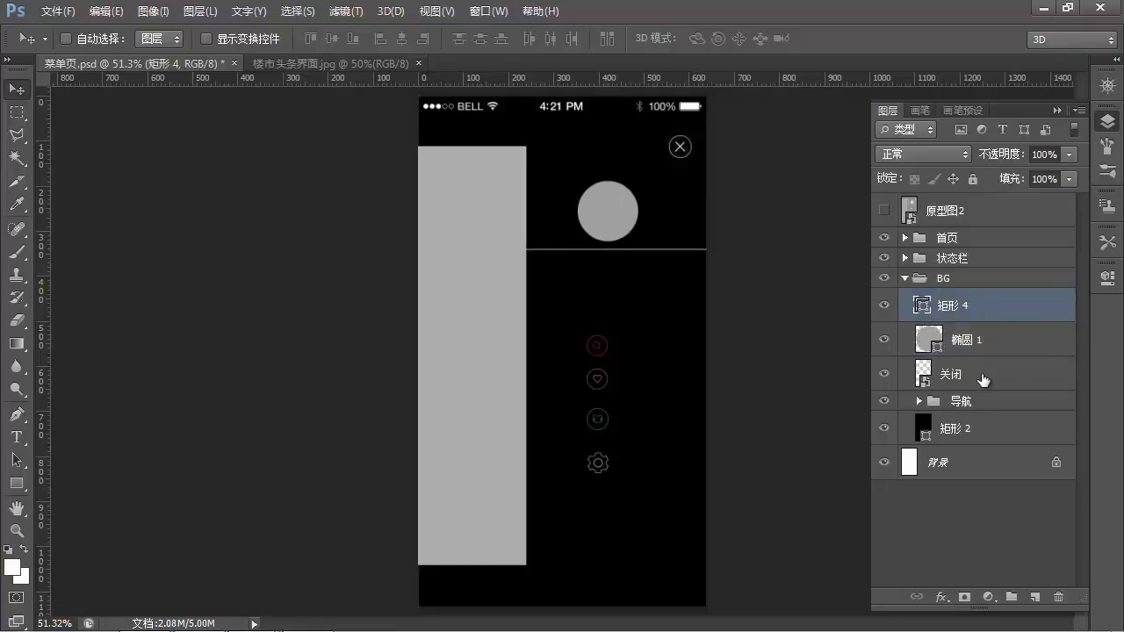
key(shift+Down)
key(shift+Down)
key(shift+Down)
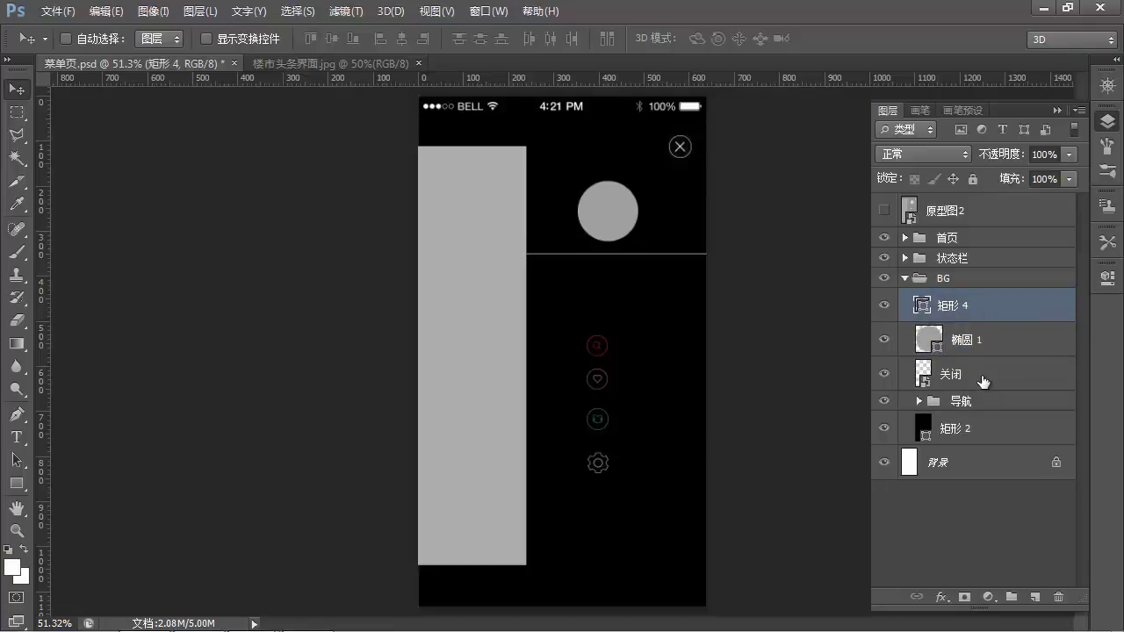
key(shift+Down)
key(shift+Down)
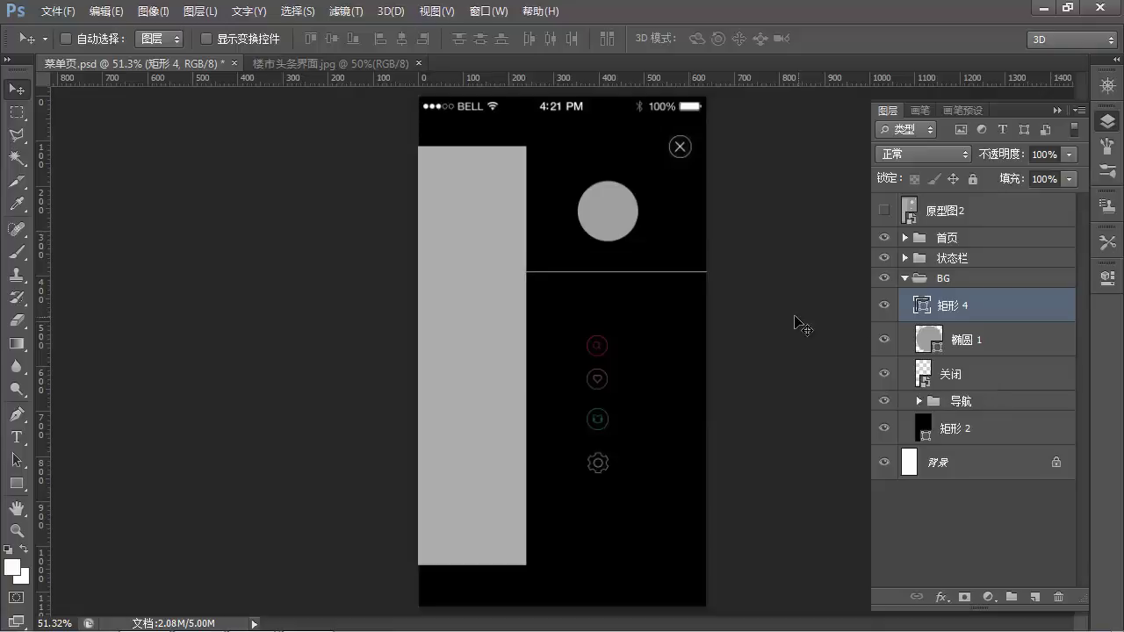
Start a new text layer between the avatar circle and the divider line
ctrl+click(619, 219)
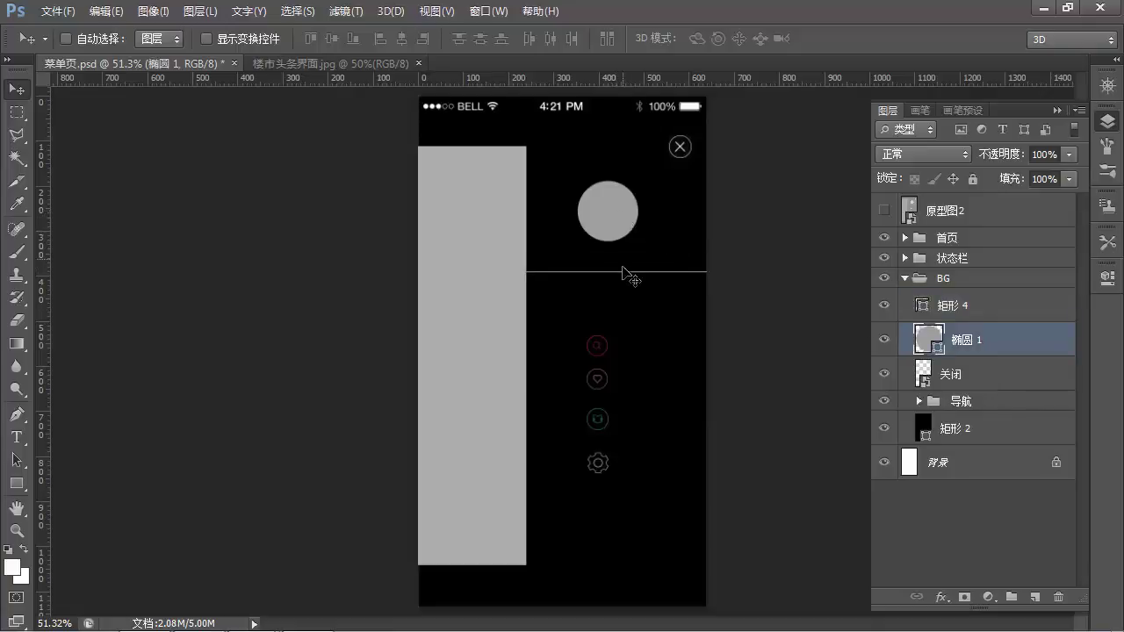
key(t)
click(588, 261)
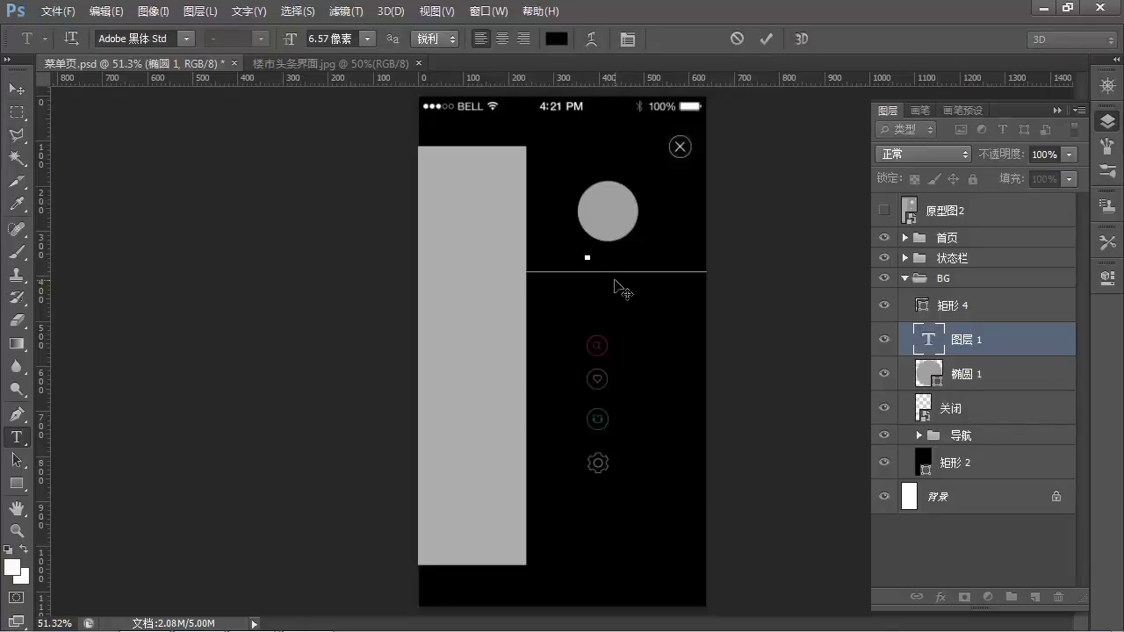
Switch to the 素材 folder in Windows Explorer, copy the line VIP用户名 from 菜单文本.txt and close the text file
mouse_move(526, 629)
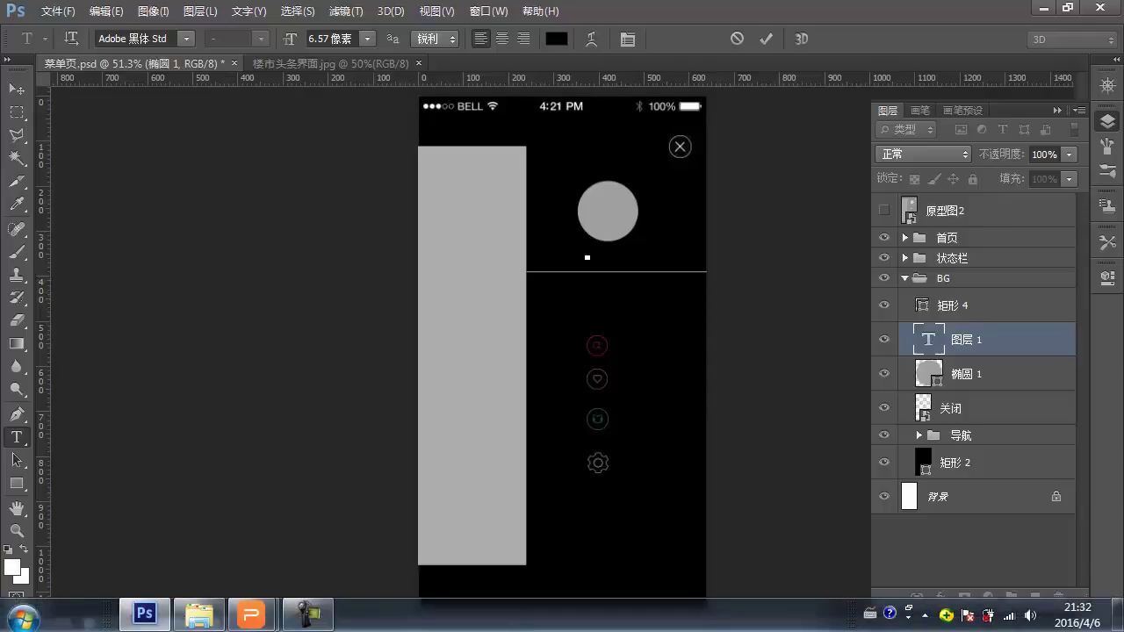
mouse_move(200, 617)
click(220, 566)
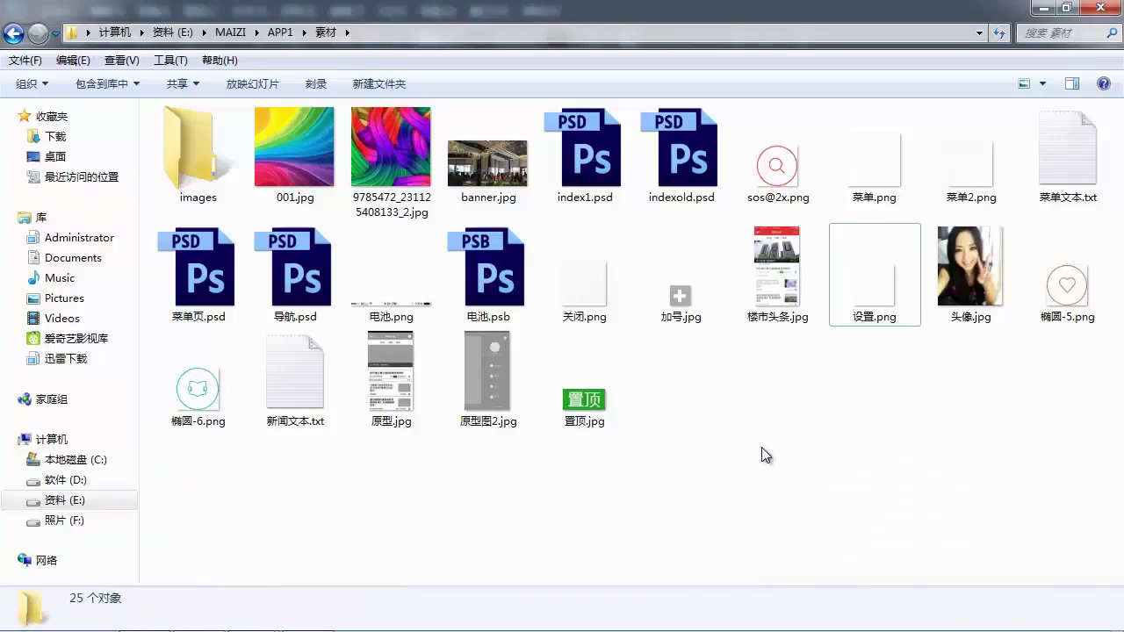
click(311, 384)
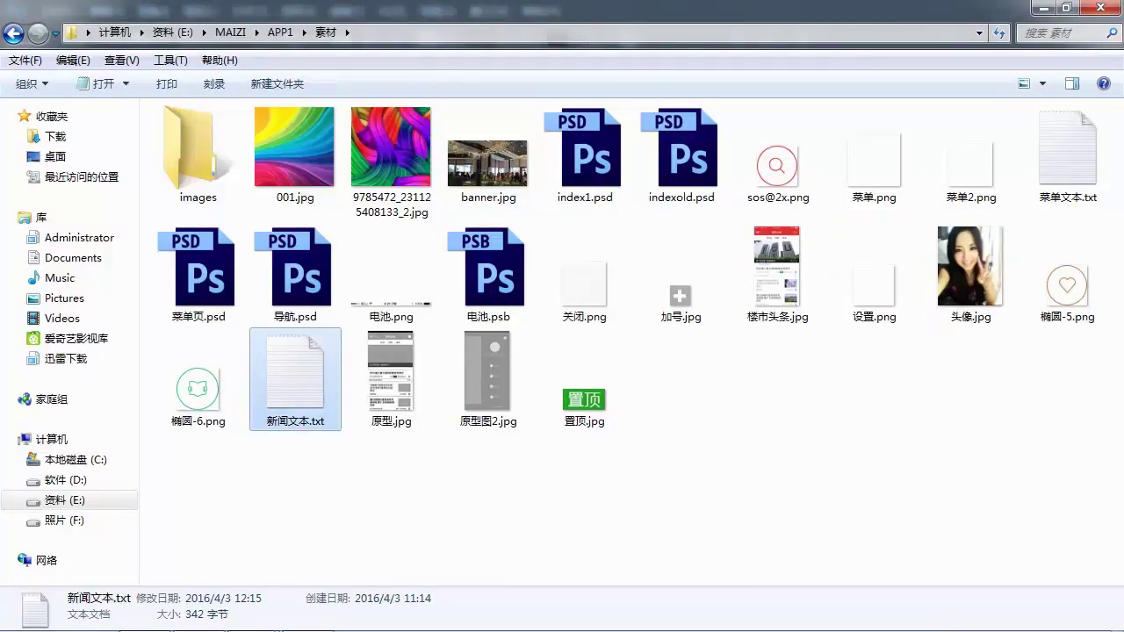
double_click(1087, 167)
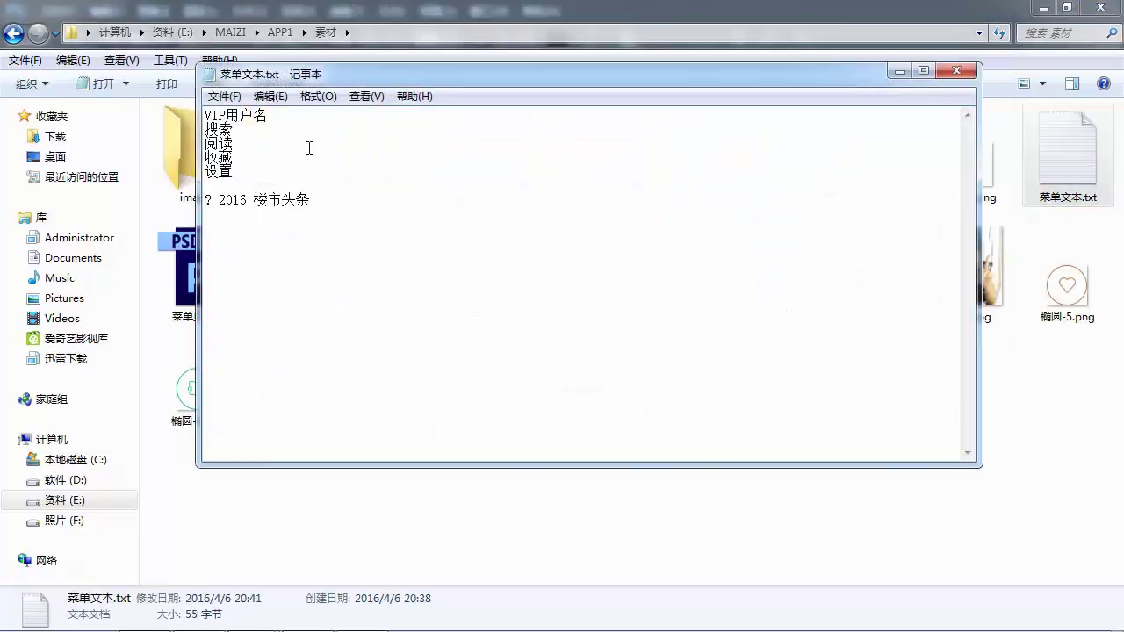
double_click(287, 121)
key(ctrl+c)
key(alt+F4)
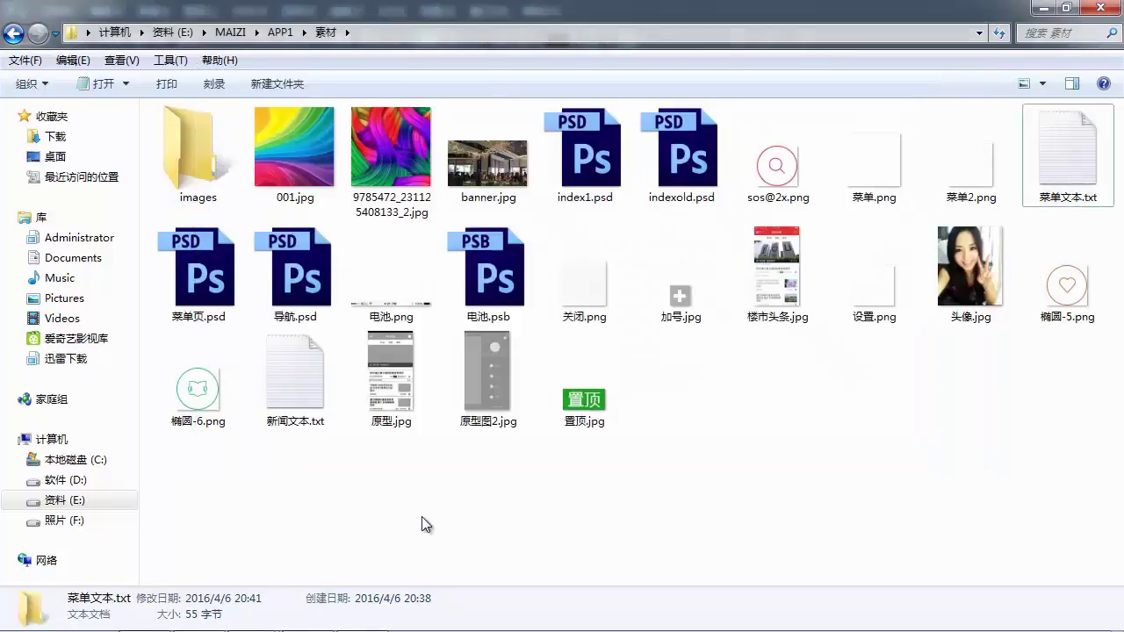
Switch back to Photoshop, paste VIP用户名 into the open text layer and commit the text
click(145, 617)
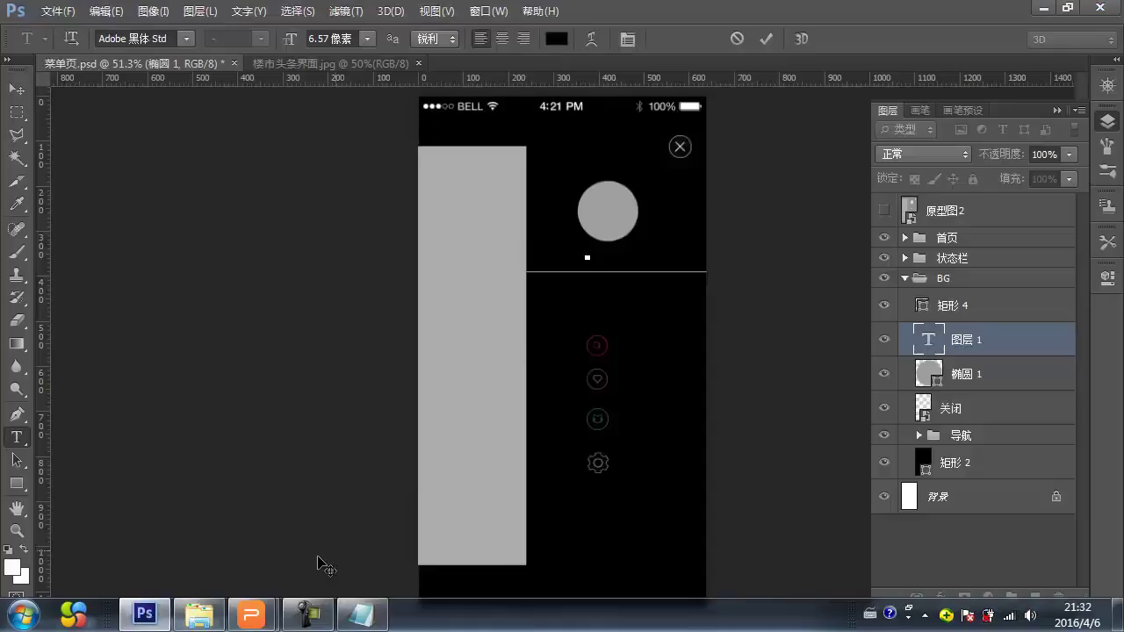
key(ctrl+v)
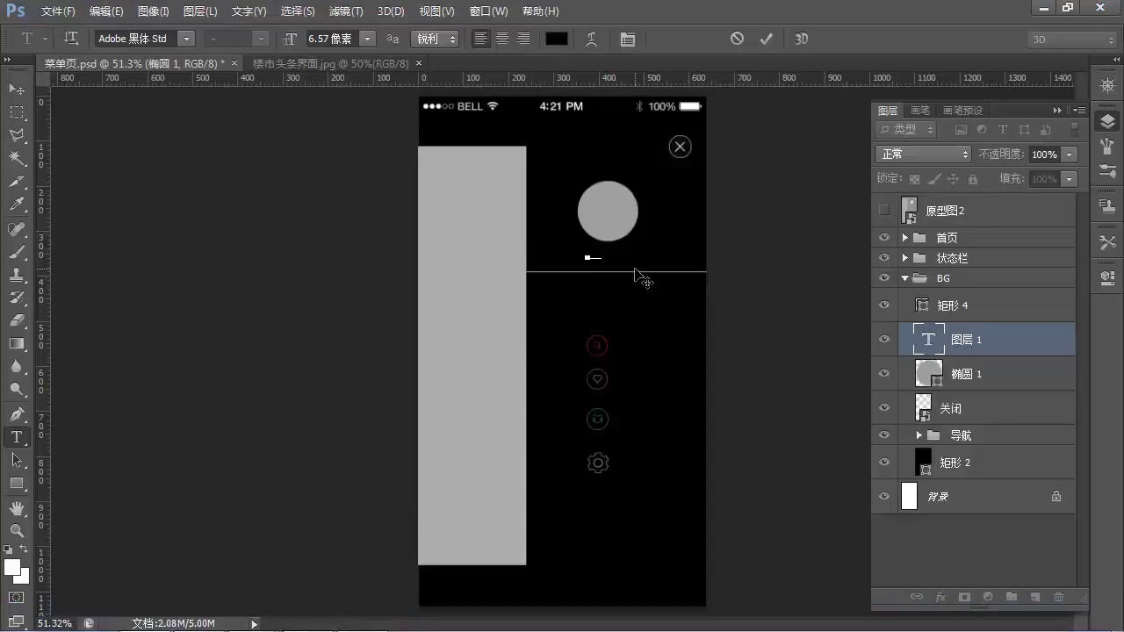
key(ctrl+Return)
key(ctrl+t)
drag(634, 274, 628, 258)
key(Escape)
Set the VIP用户名 text to a size of 30 px and the colour ffffff
key(t)
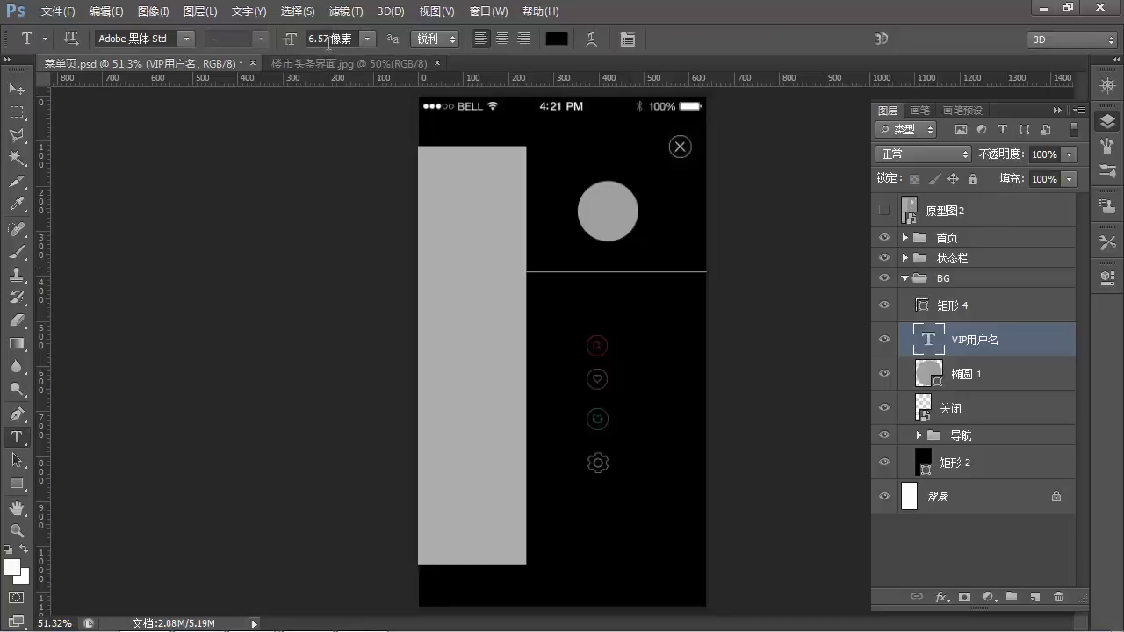
click(326, 39)
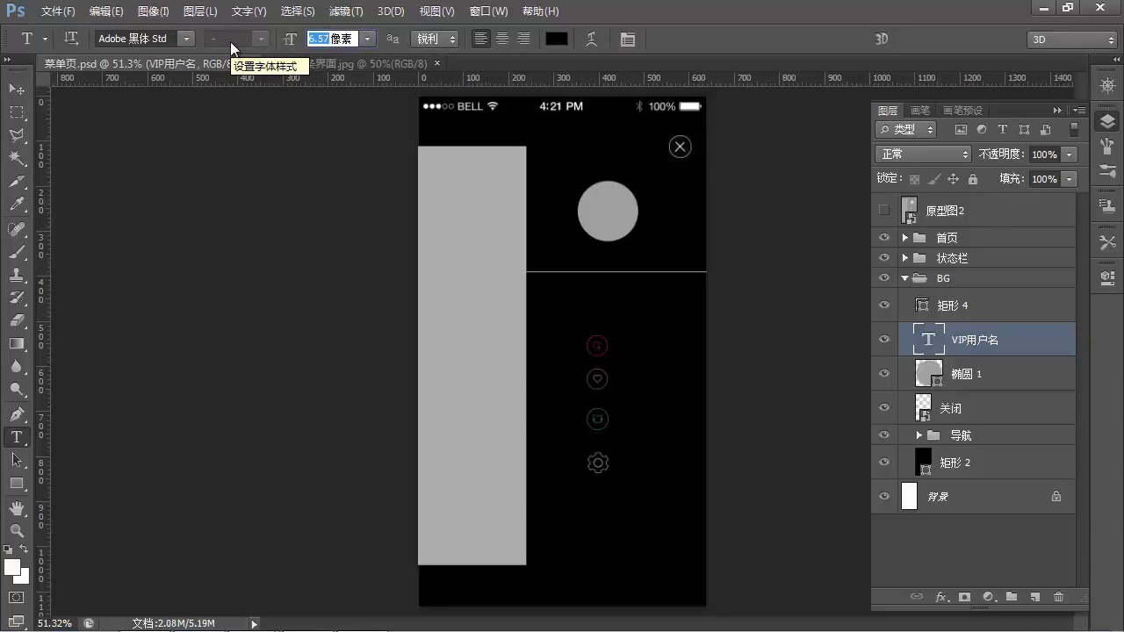
text(30)
key(Return)
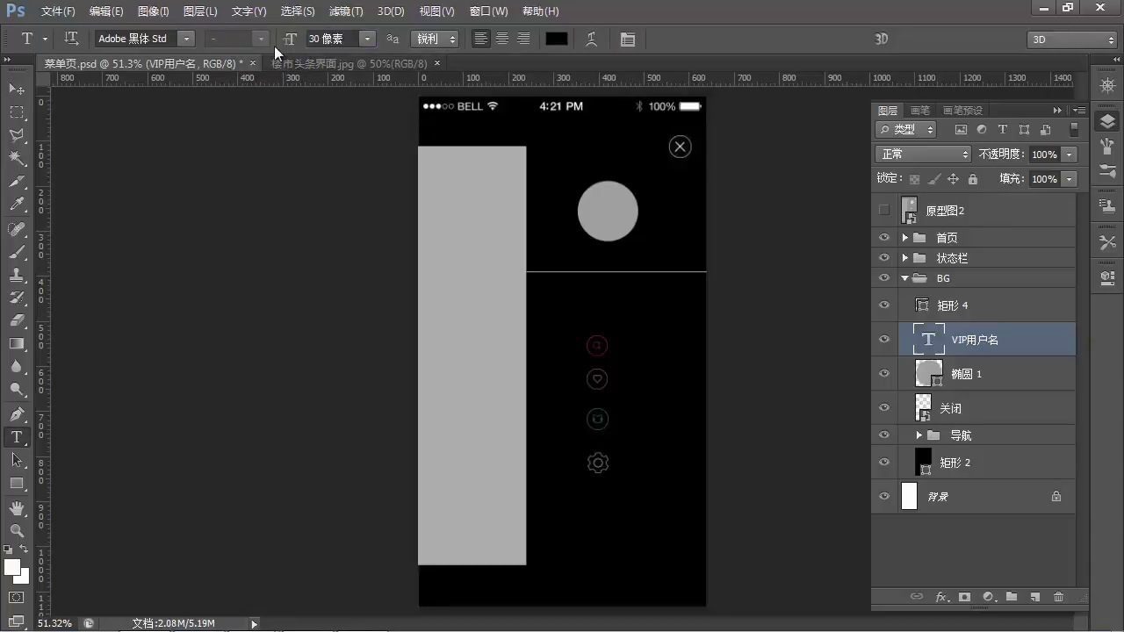
click(556, 39)
drag(250, 321, 158, 238)
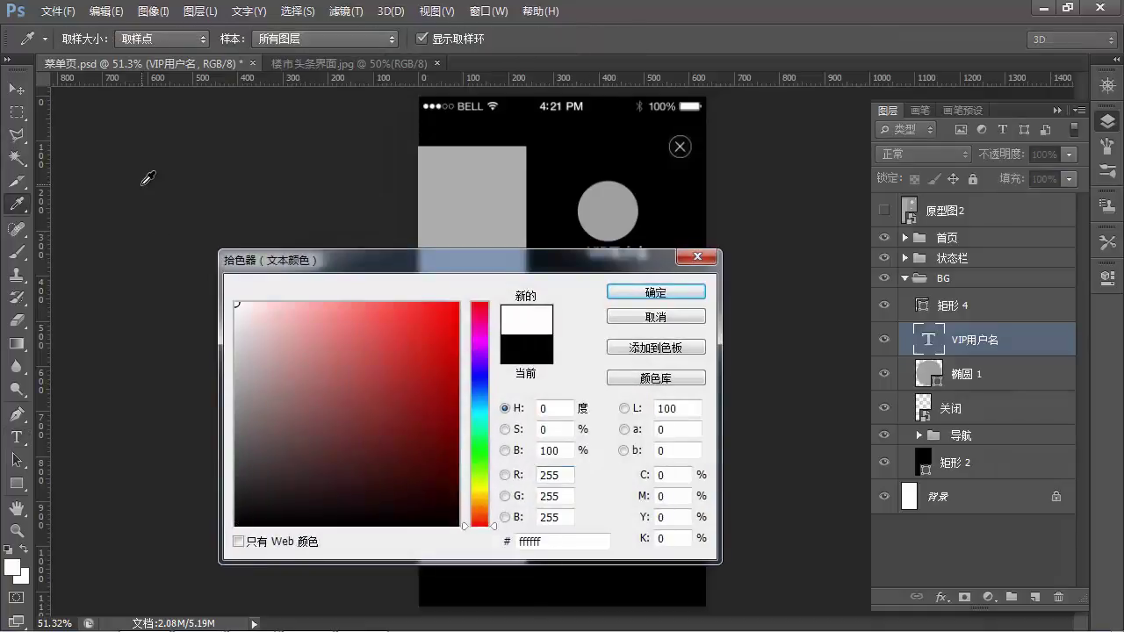
key(Return)
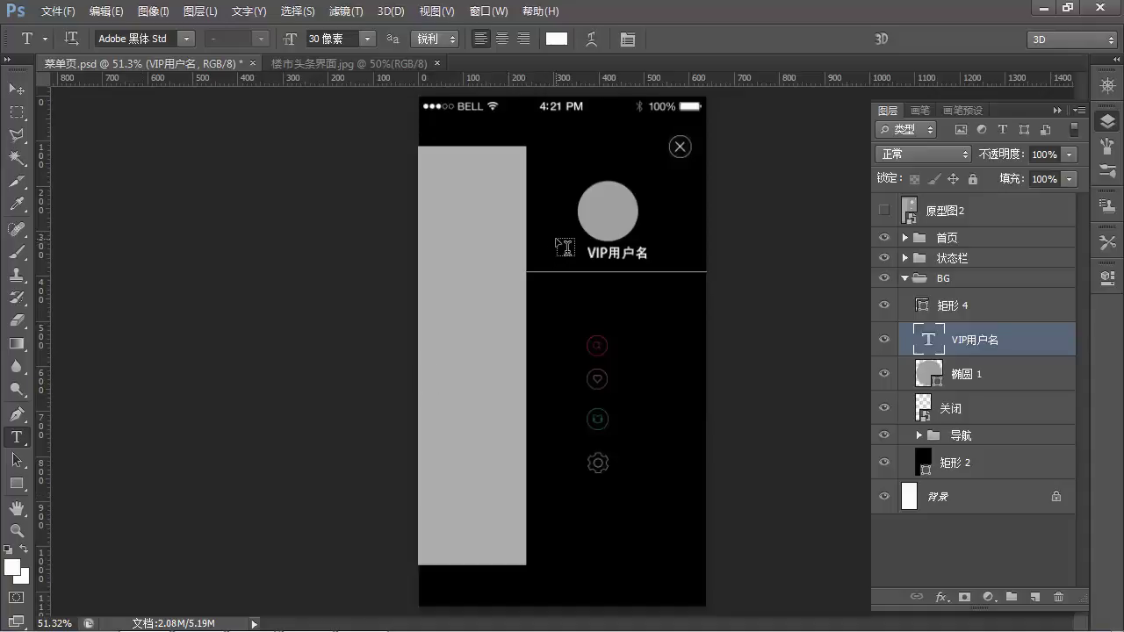
Move the grey avatar circle so it sits centred above the VIP用户名 text and save the document
key(v)
ctrl+click(596, 229)
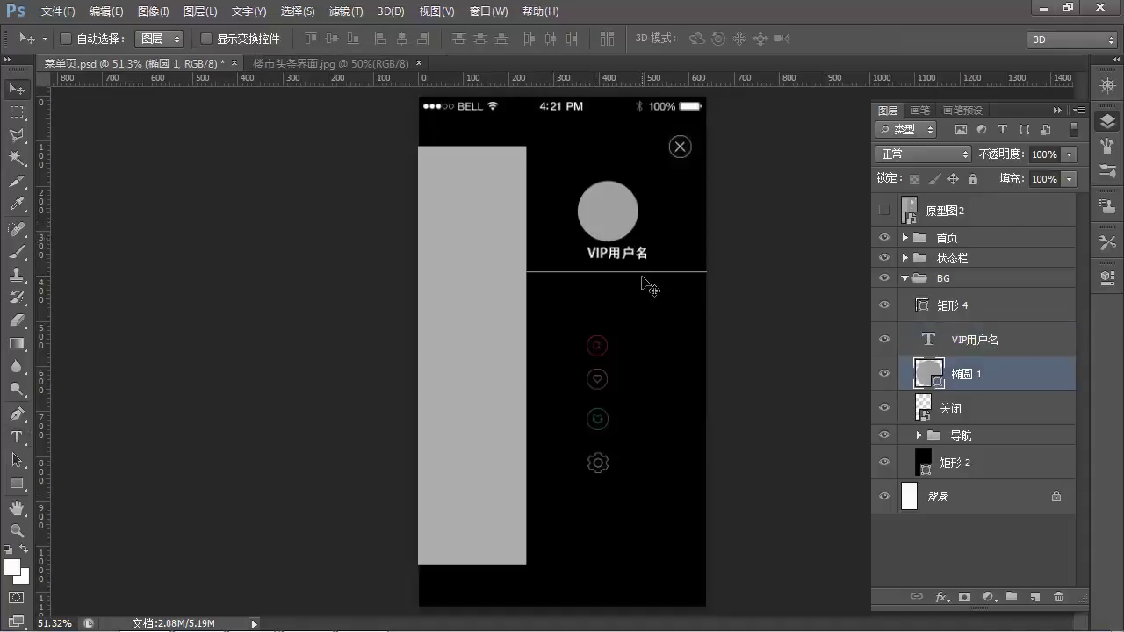
drag(616, 216, 622, 216)
key(Up)
key(Up)
key(Up)
key(Up)
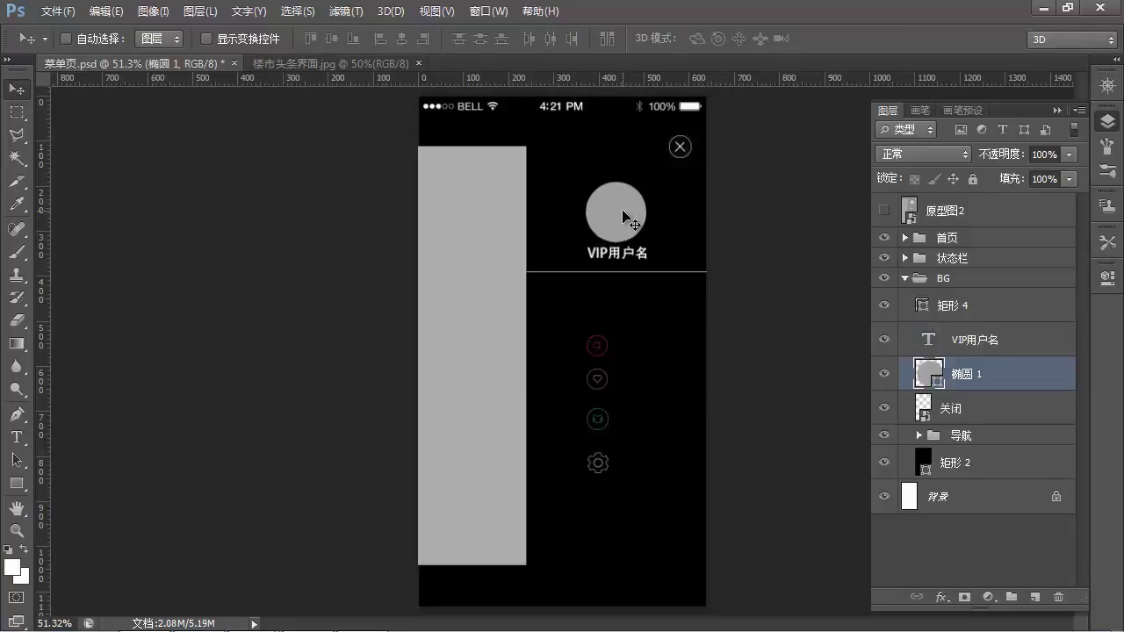
key(Left)
key(Up)
key(ctrl+s)
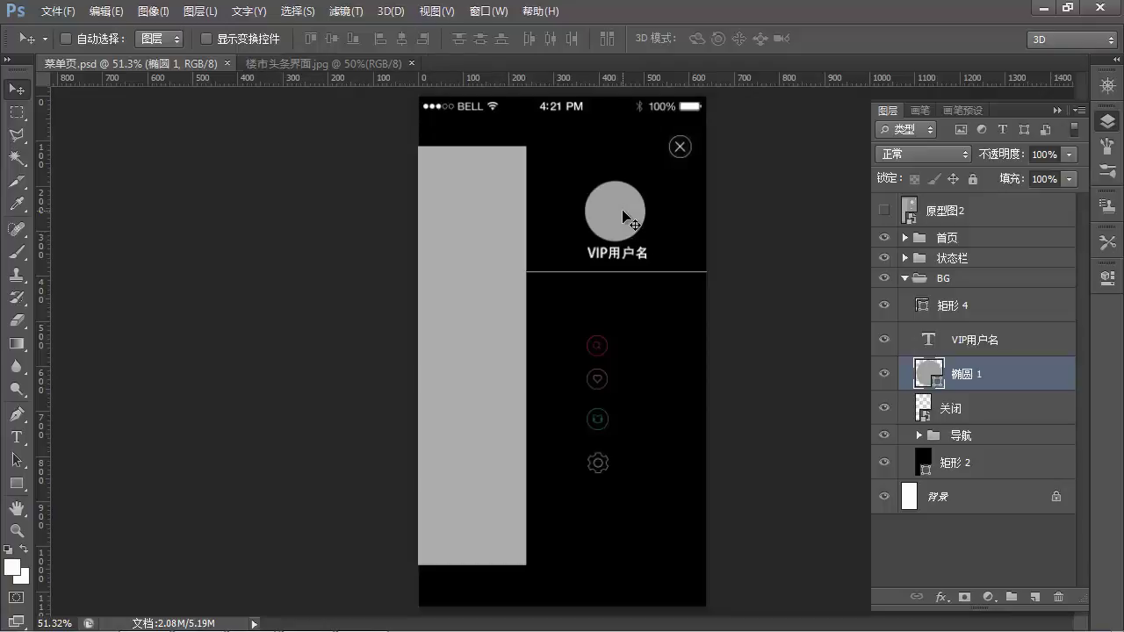
Switch to the 素材 folder in Windows Explorer and place 头像.jpg into 菜单页.psd in Photoshop at about half size
mouse_move(308, 625)
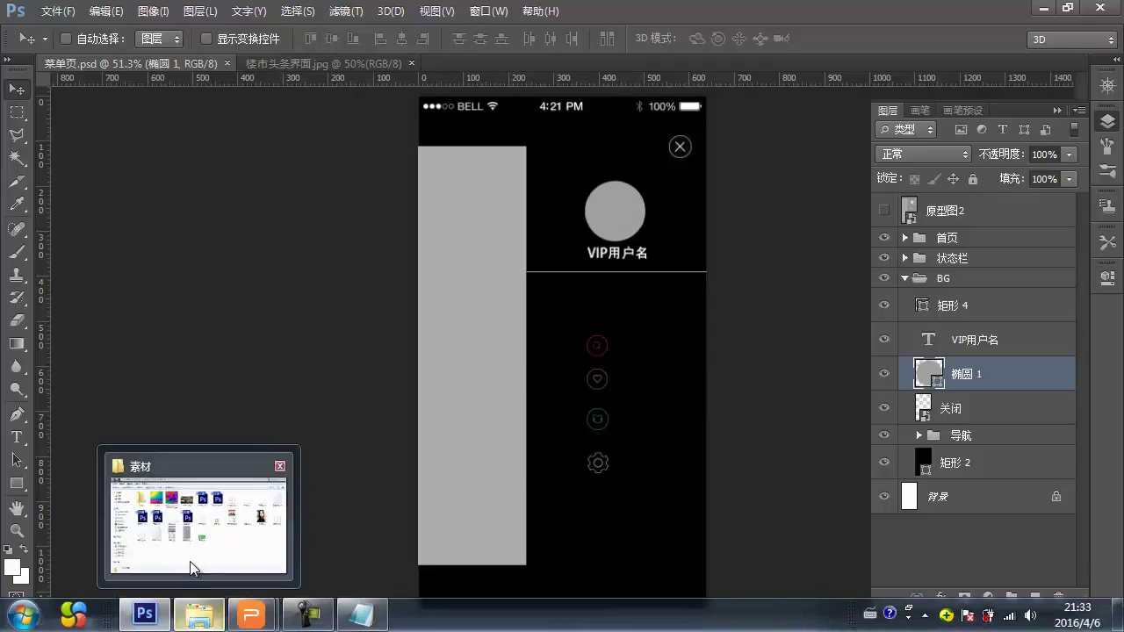
click(199, 622)
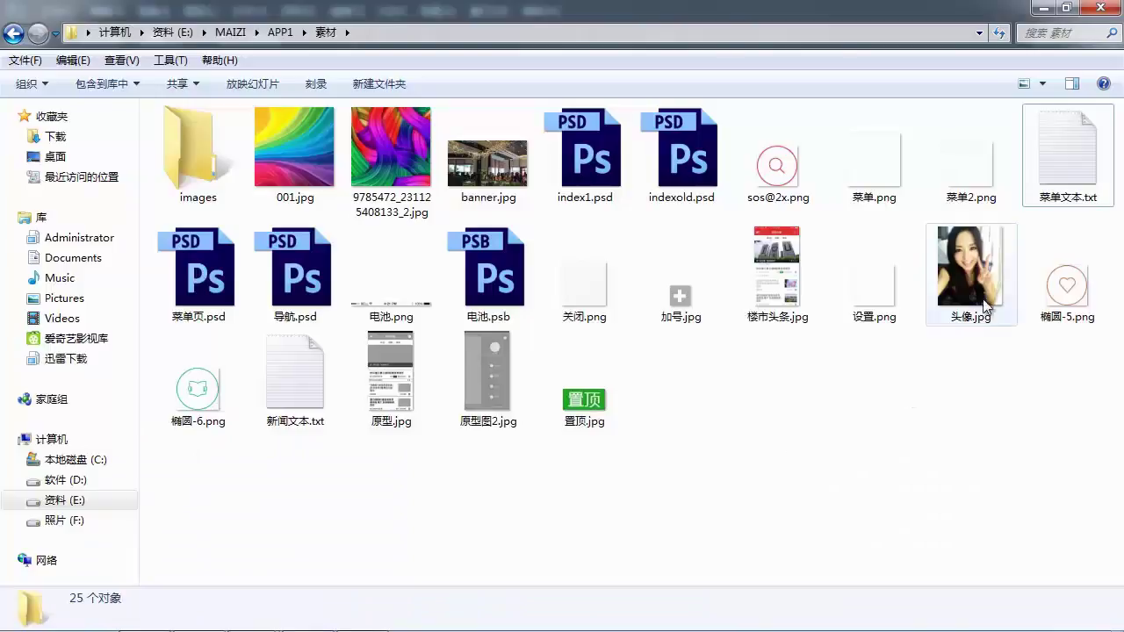
drag(971, 260, 679, 209)
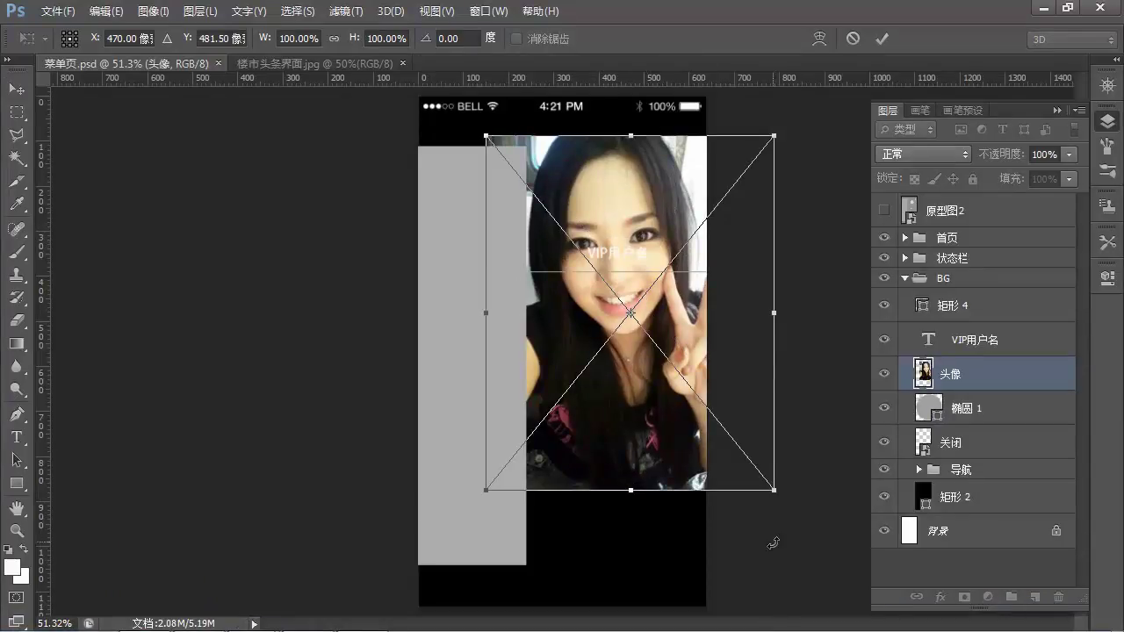
drag(771, 492, 708, 403)
key(Return)
Move the portrait photo over the avatar circle and scale it down to slightly larger than the circle
drag(645, 378, 618, 307)
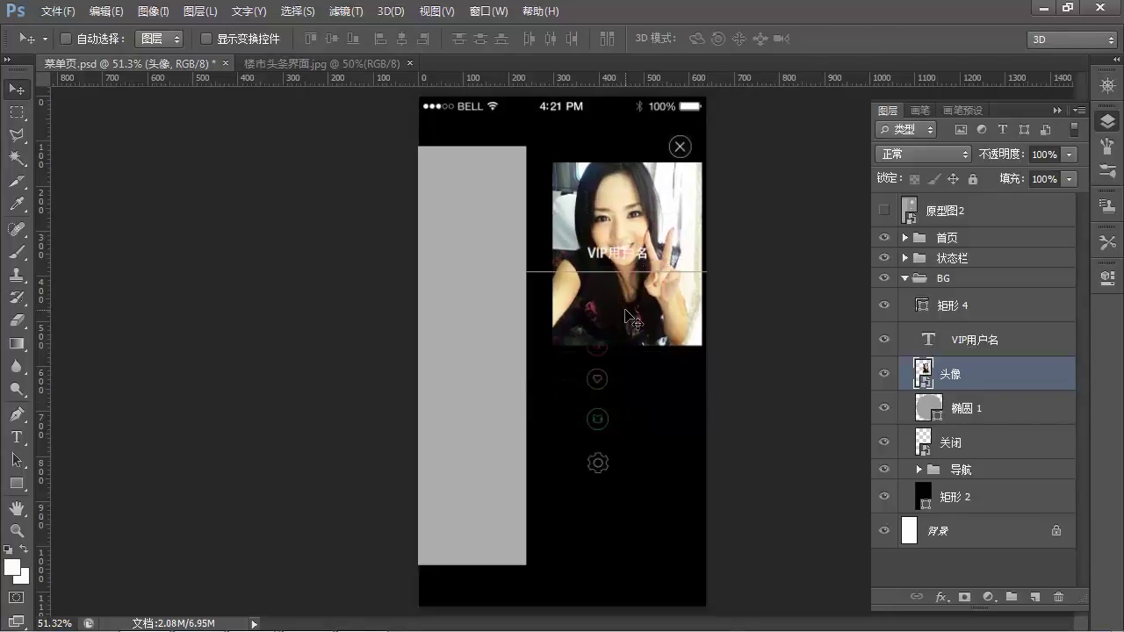
key(ctrl+t)
drag(701, 343, 633, 242)
key(Return)
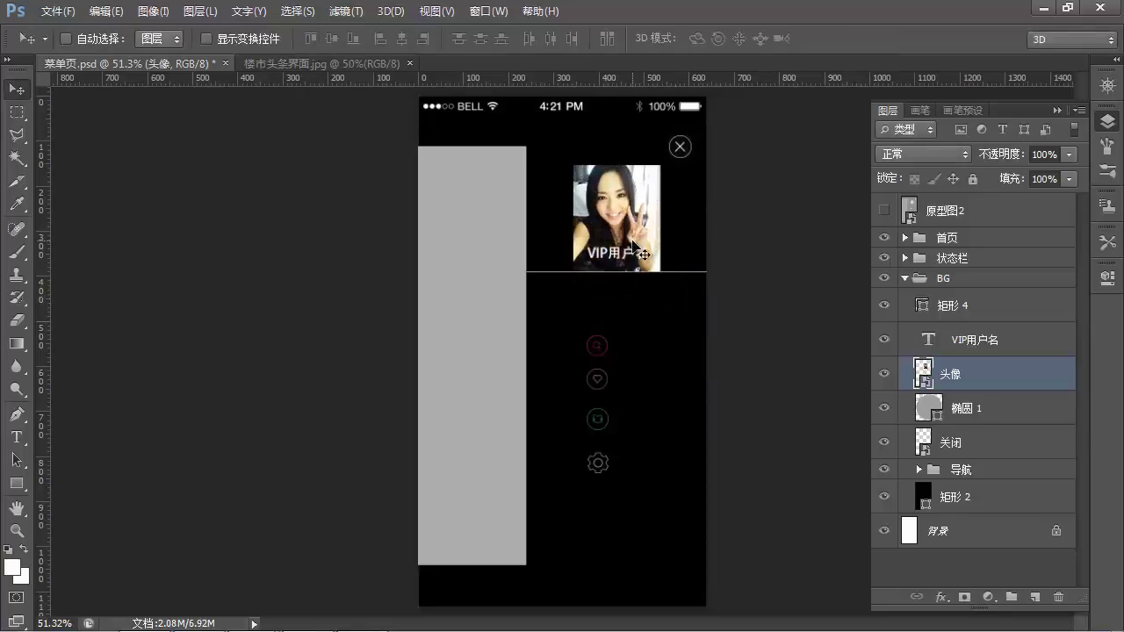
Clip the 头像 layer to the 椭圆 1 circle and reposition the photo so the face fills the circle
click(977, 409)
click(979, 380)
key(ctrl+alt+g)
drag(637, 237, 586, 237)
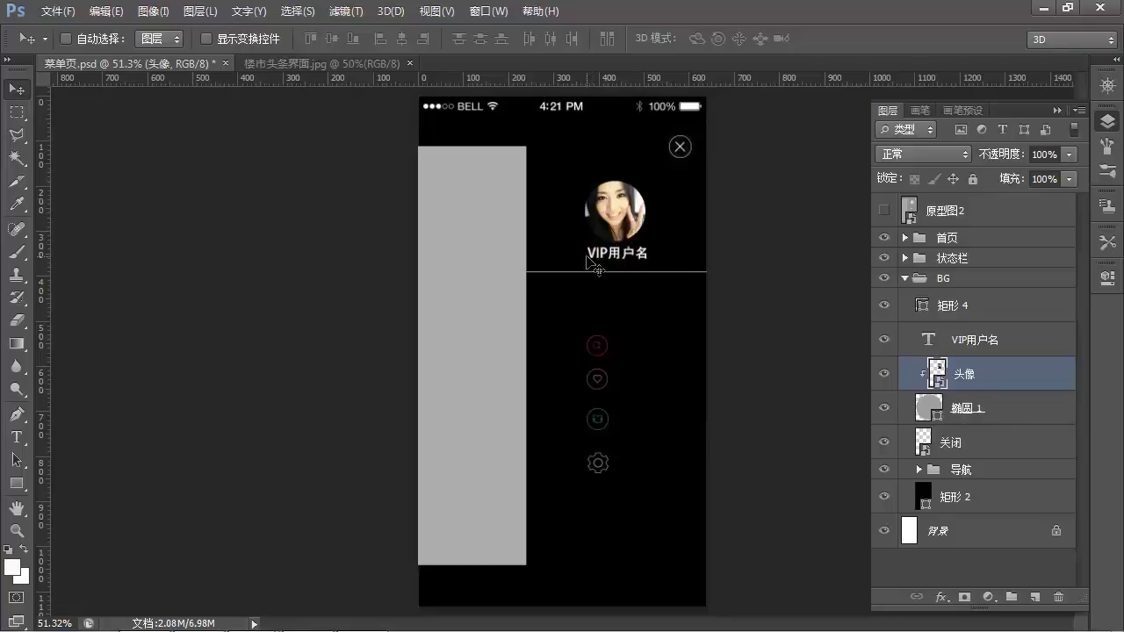
Set the stroke width of the 椭圆 1 avatar circle to 1 点
key(alt+bracketleft)
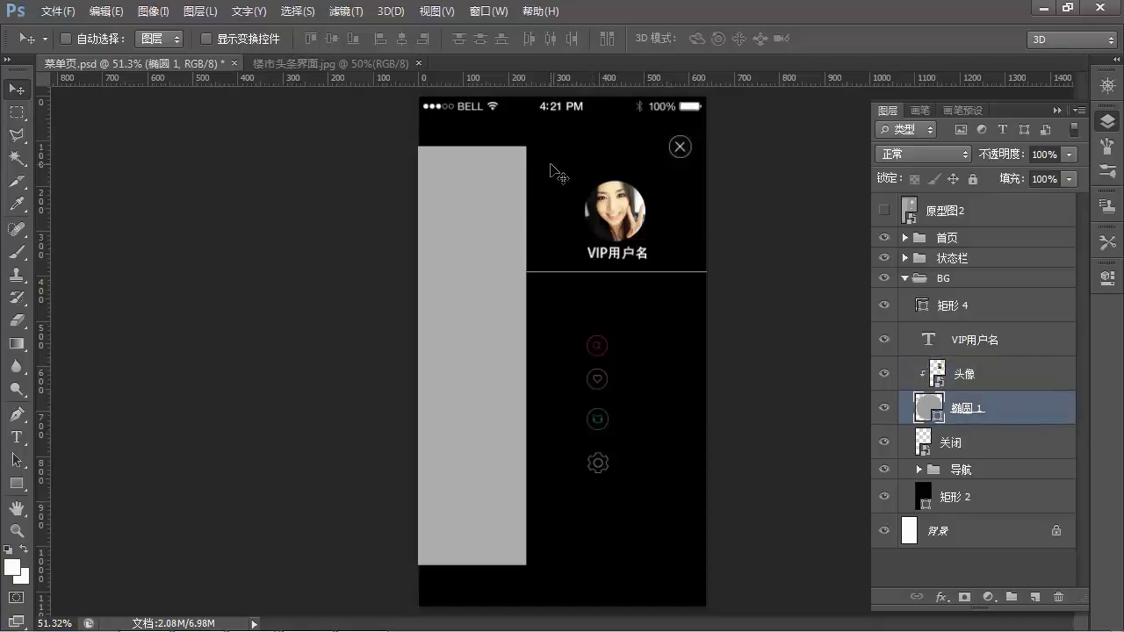
key(u)
click(275, 41)
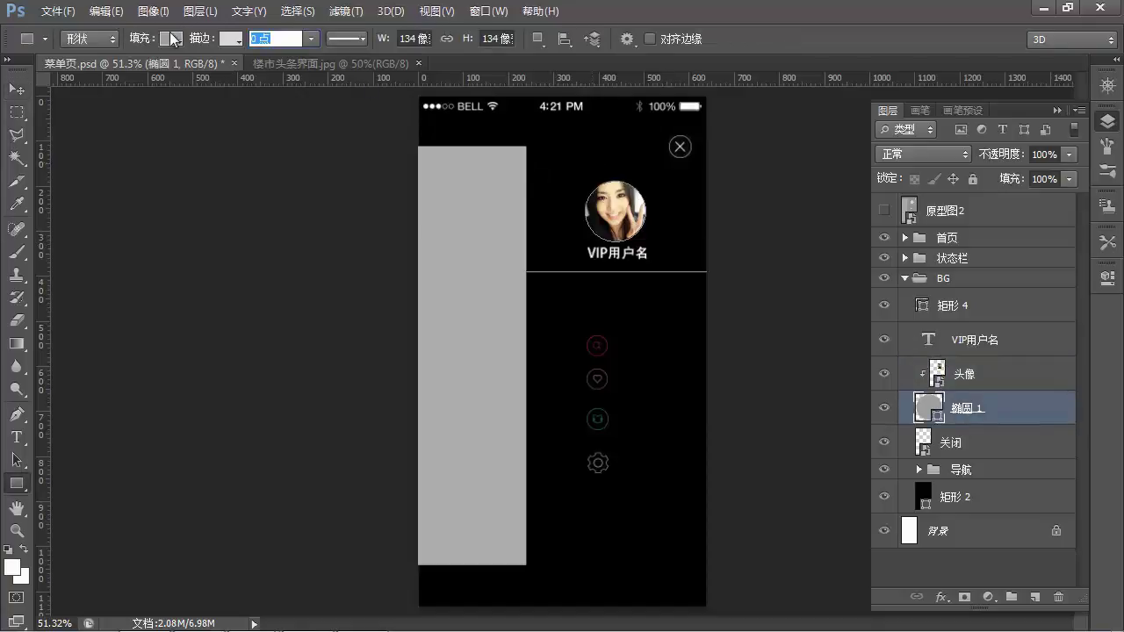
key(Return)
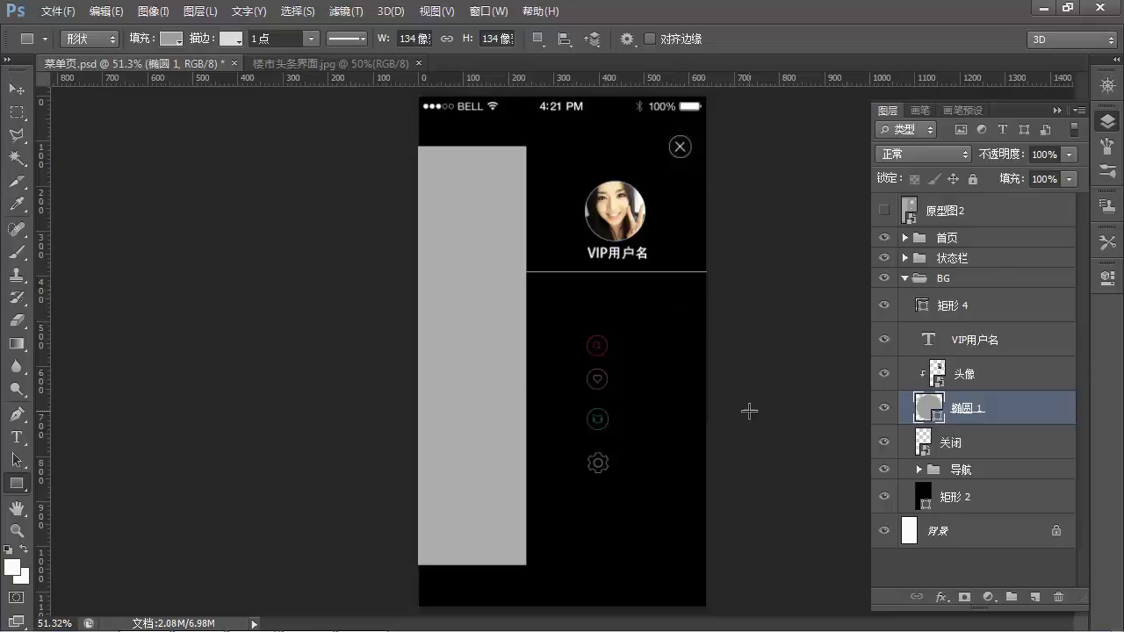
Change the colour of the VIP用户名 text to 999999
key(t)
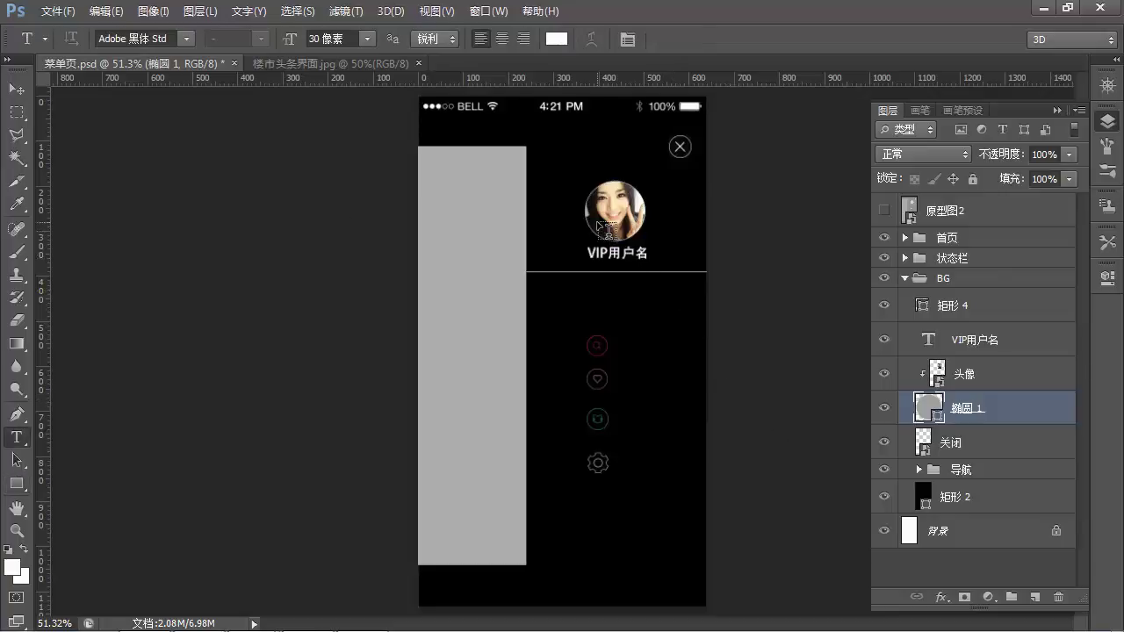
click(609, 253)
key(ctrl+Return)
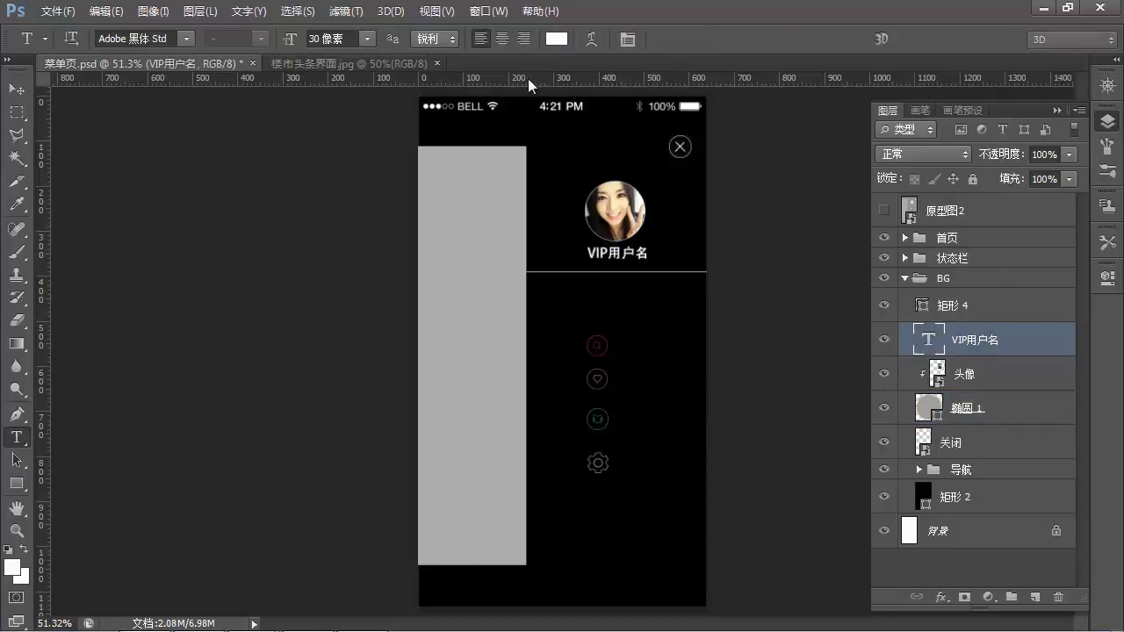
click(556, 39)
click(236, 441)
click(236, 437)
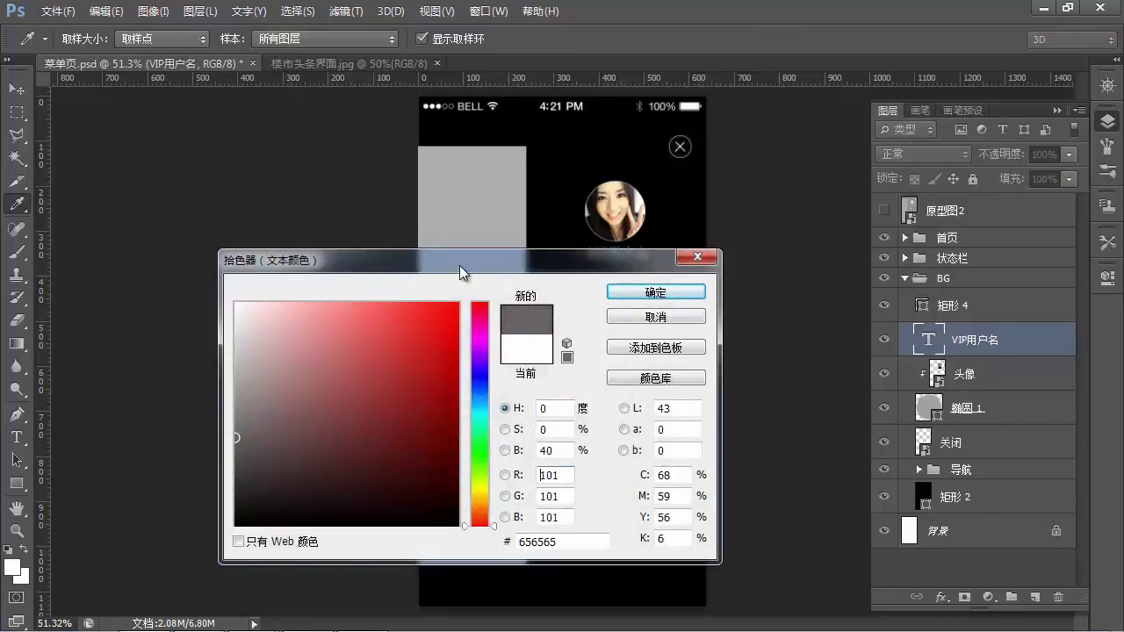
drag(460, 263, 495, 315)
drag(372, 413, 231, 440)
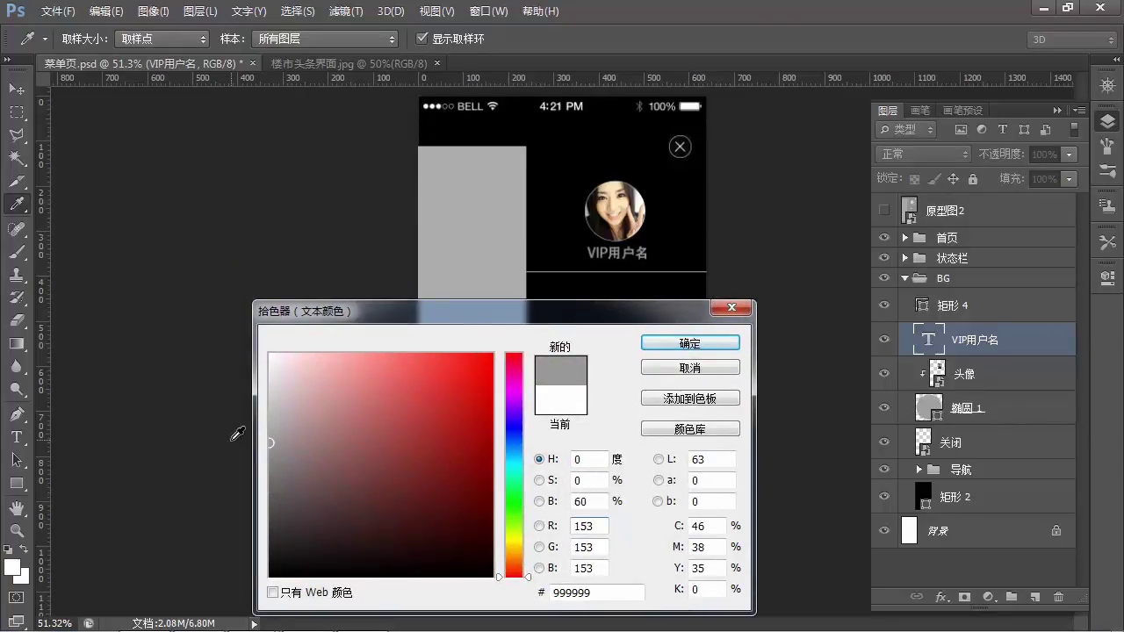
key(Return)
Select the black 矩形 2 layer, then switch to 菜单文本.txt in Notepad and copy 2016 楼市头条
key(v)
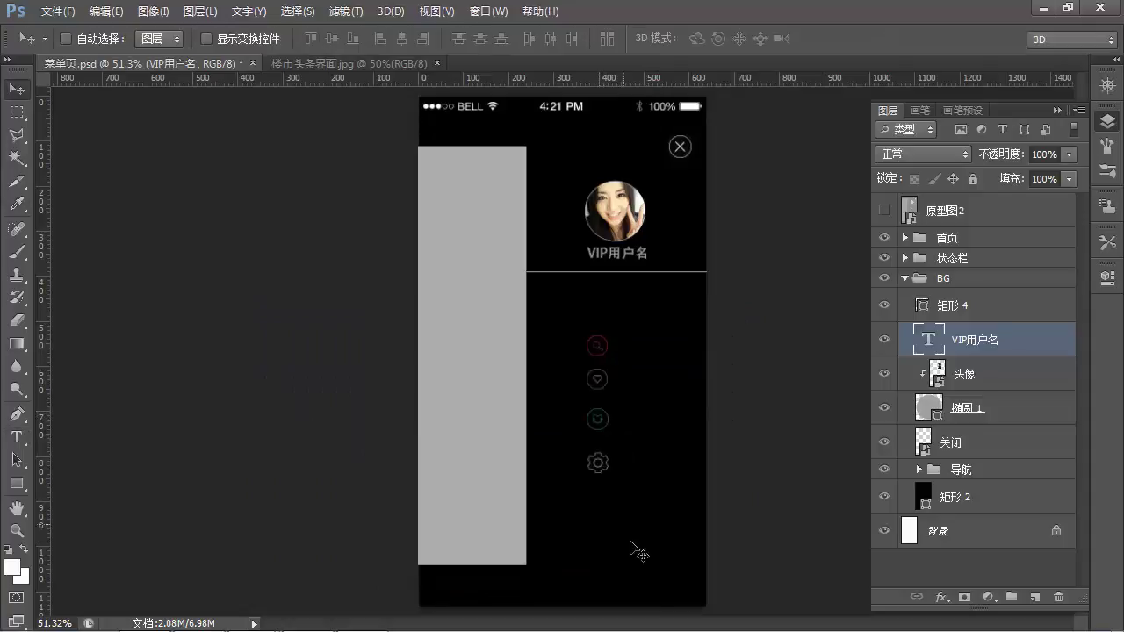
ctrl+click(565, 596)
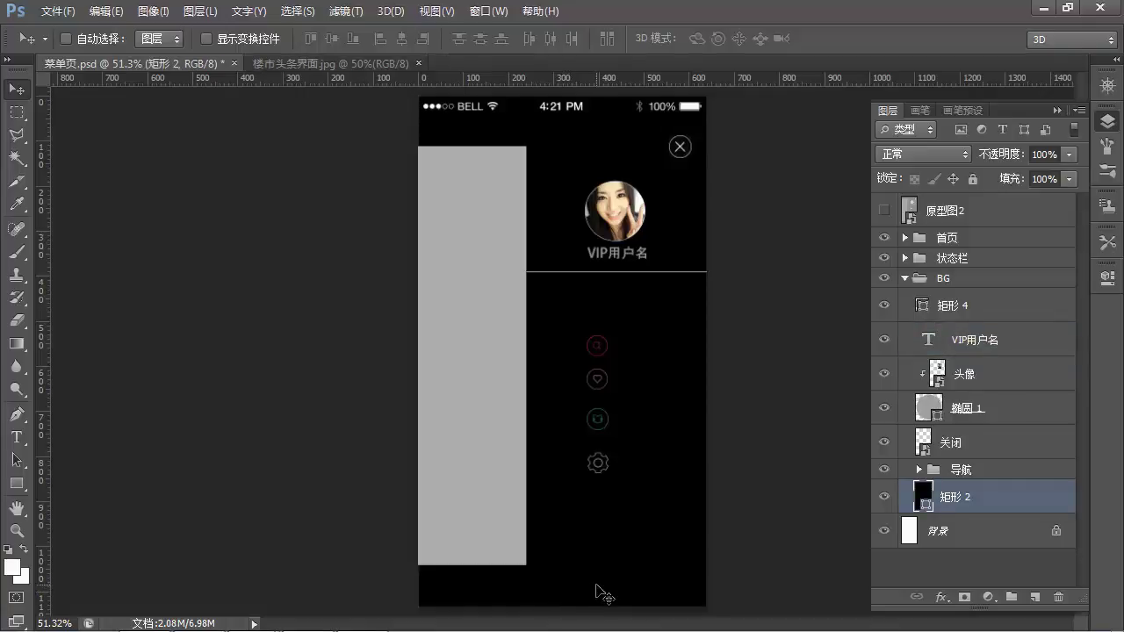
key(t)
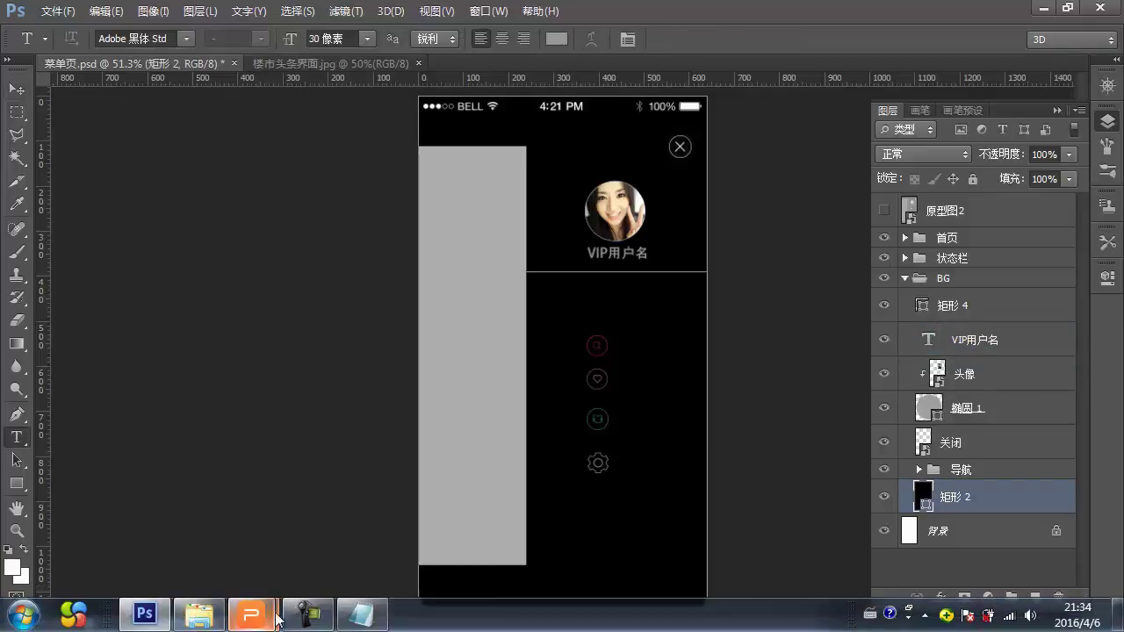
click(362, 615)
click(286, 211)
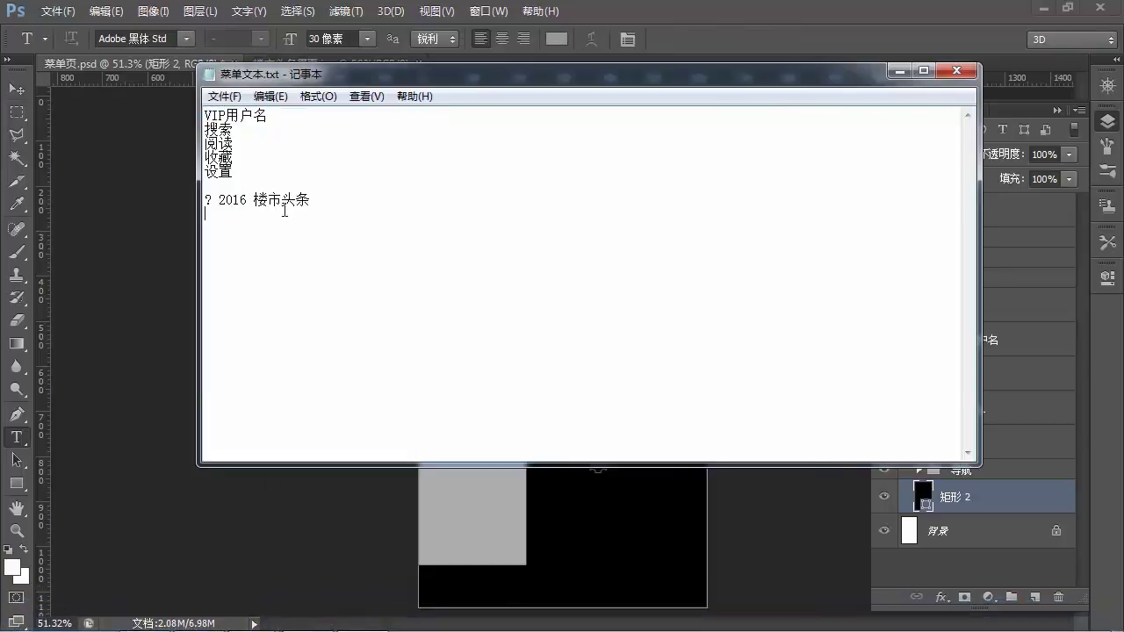
drag(311, 203, 220, 201)
key(ctrl+c)
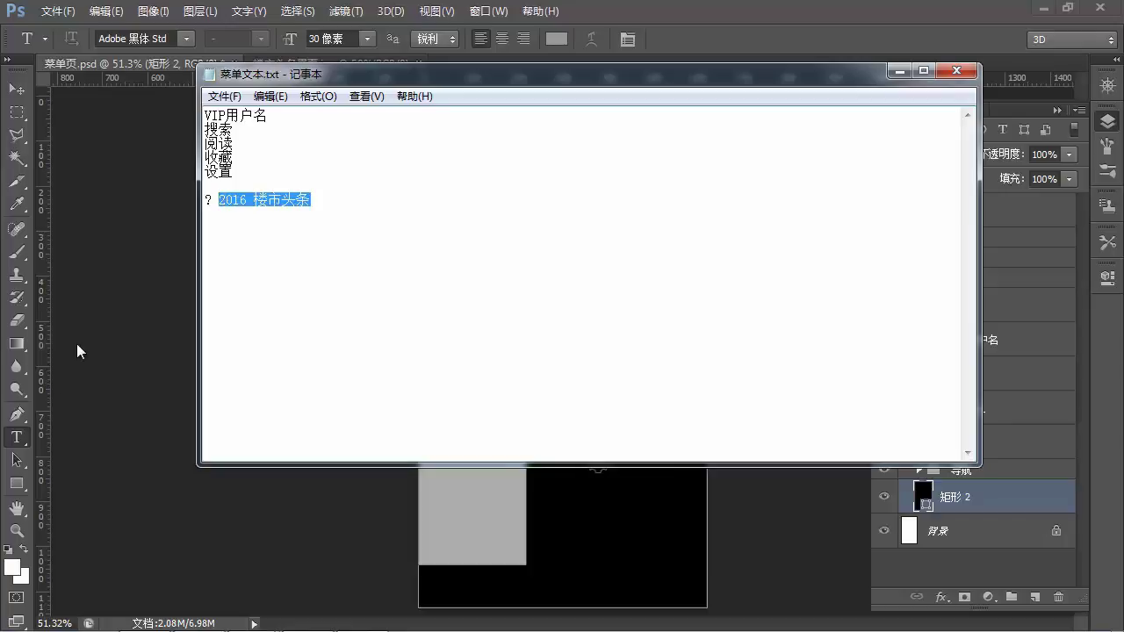
Switch back to Photoshop and add the copied 2016 楼市头条 as a new text layer at the bottom of the menu page
click(167, 404)
click(545, 583)
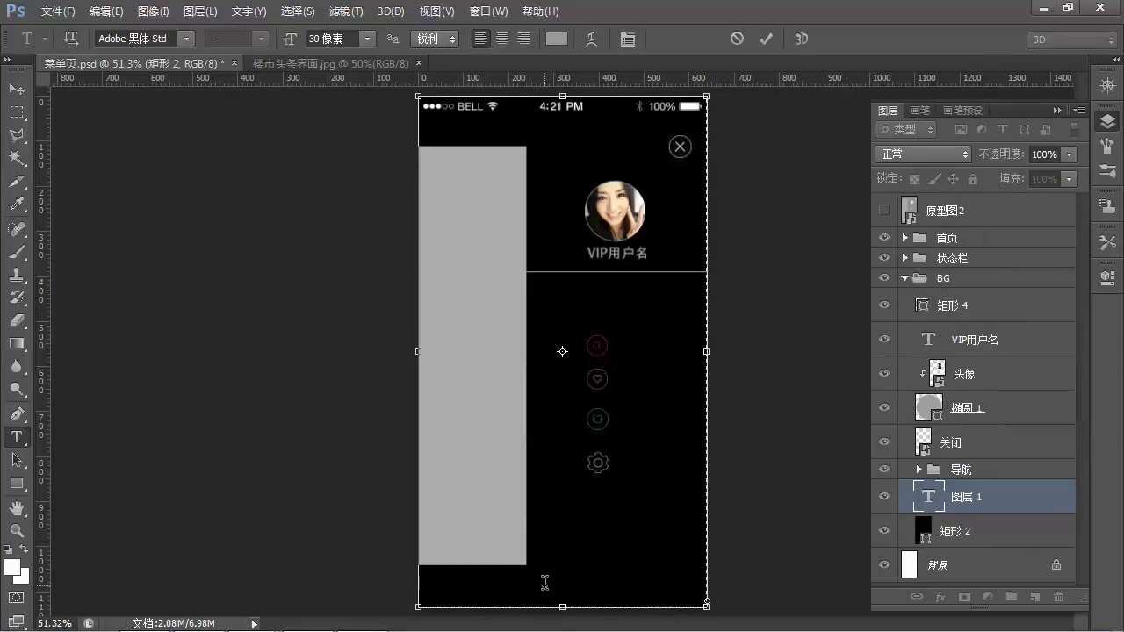
key(Escape)
click(640, 602)
key(ctrl+v)
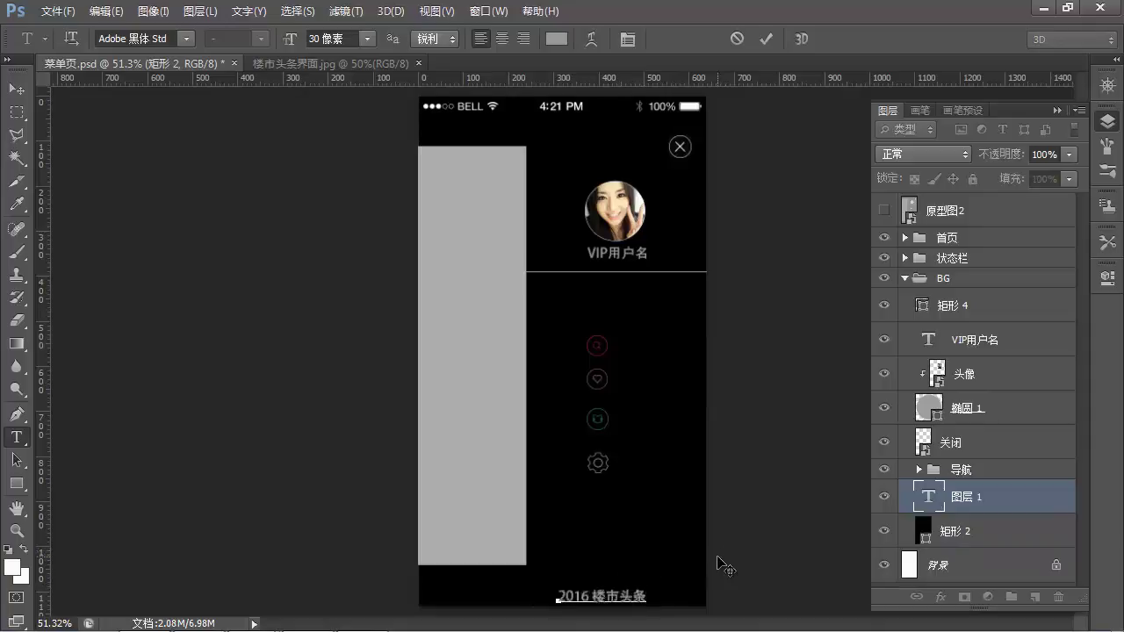
key(ctrl+Return)
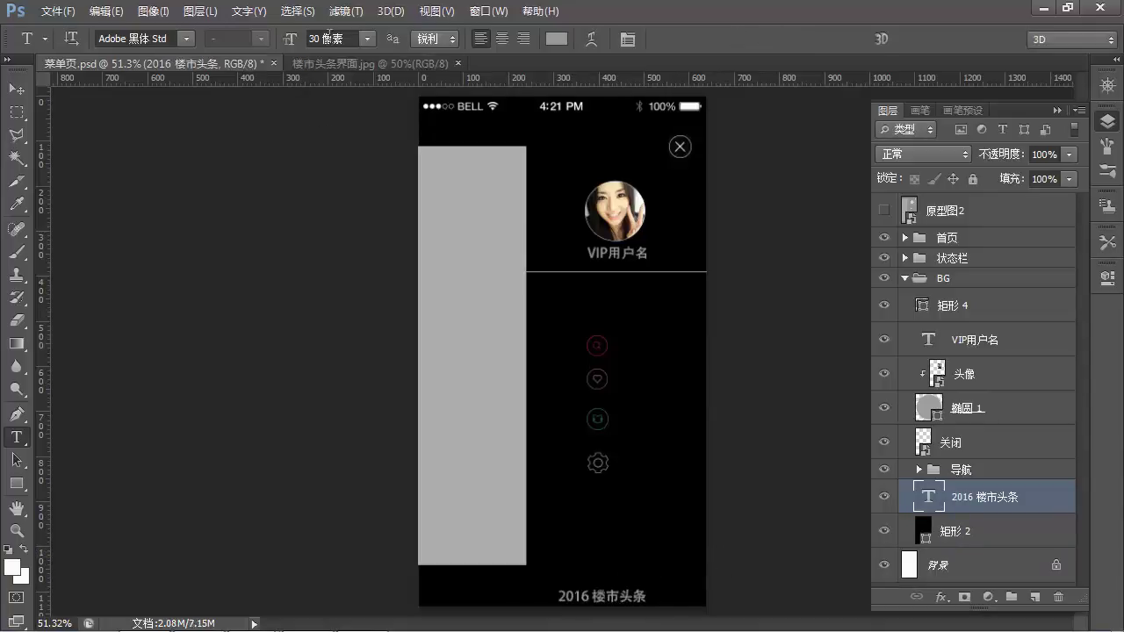
Set the 2016 楼市头条 text to 12 px and shift it slightly up and to the right
click(322, 39)
text(12)
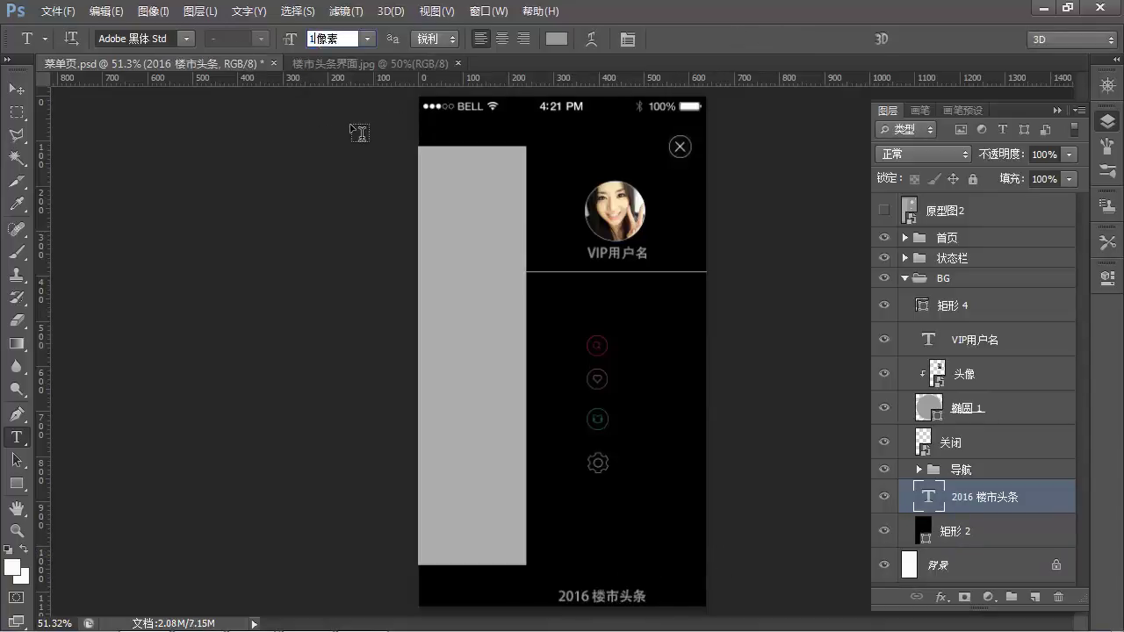
key(Return)
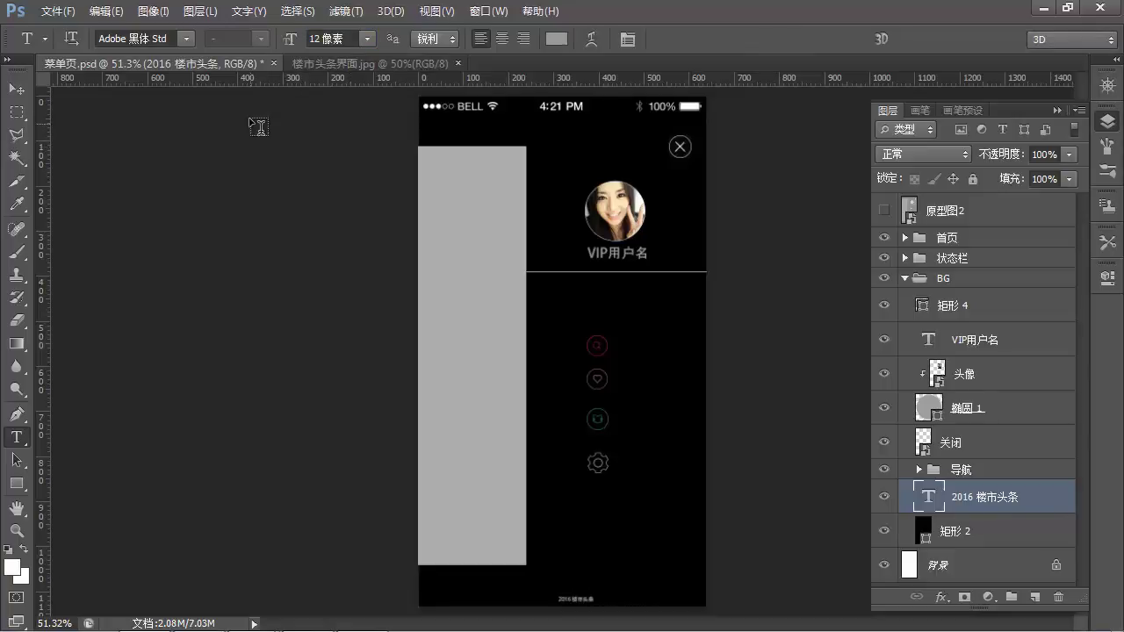
click(14, 90)
drag(615, 594, 622, 588)
Set the size of the 2016 楼市头条 text to 14 px
key(t)
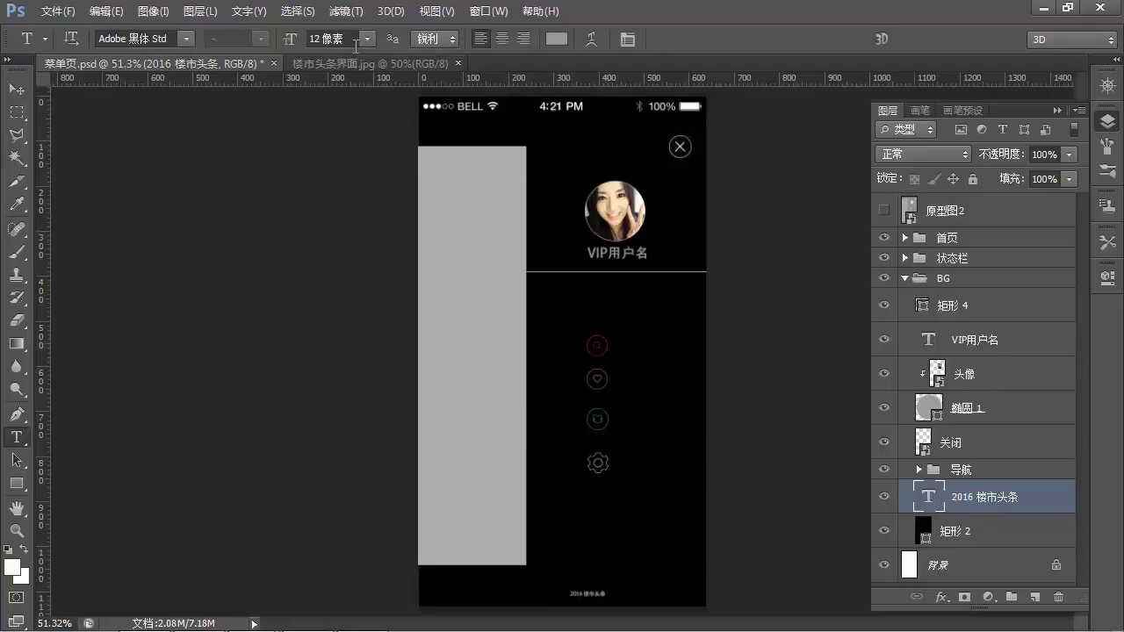
click(324, 39)
double_click(316, 39)
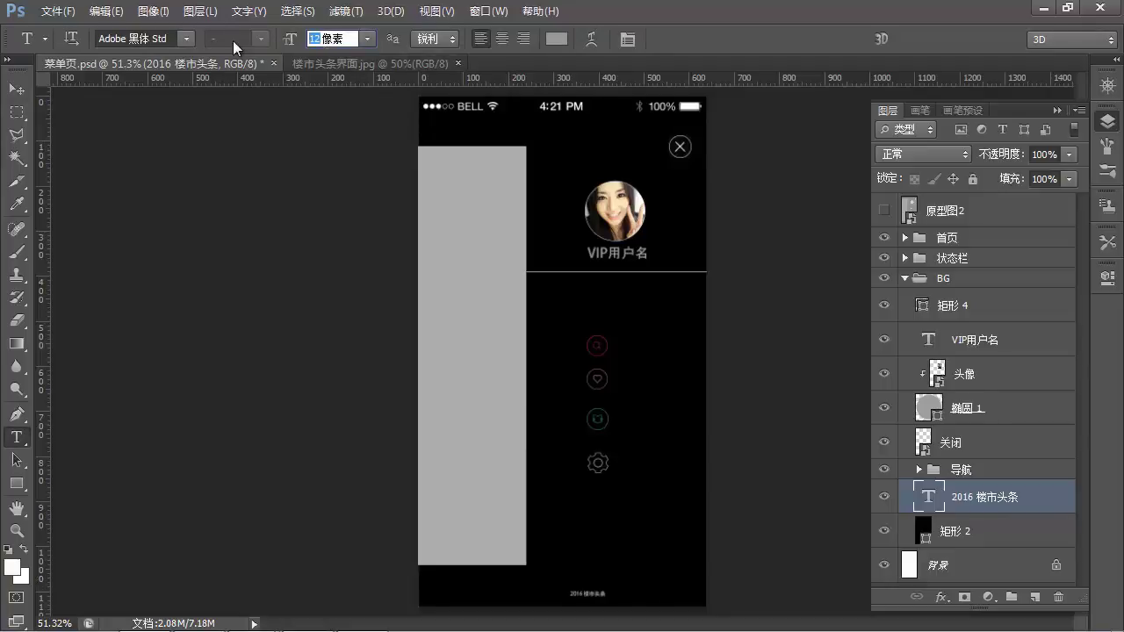
text(14)
key(Return)
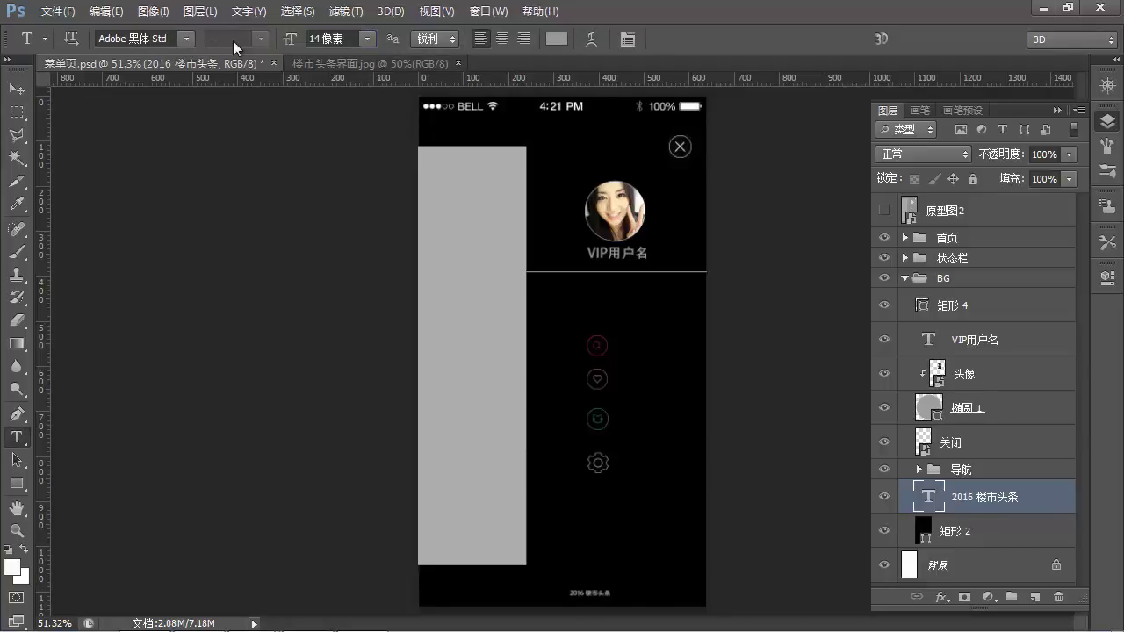
click(18, 89)
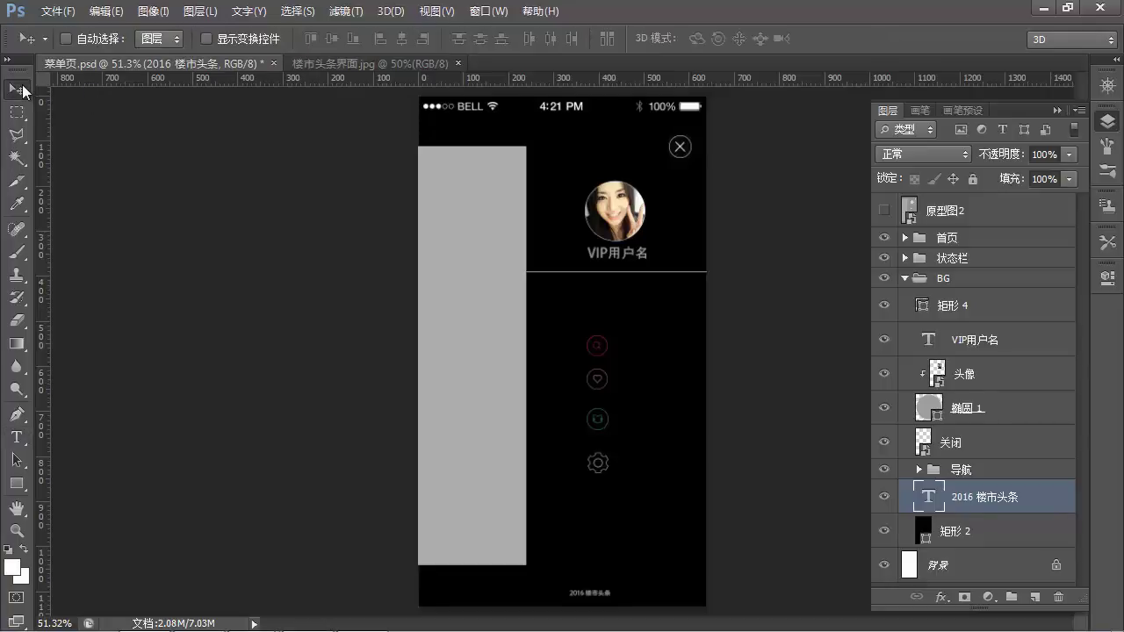
Change the 2016 楼市头条 text to the 微软雅黑 font and move it right, roughly beneath the VIP用户名 column
key(t)
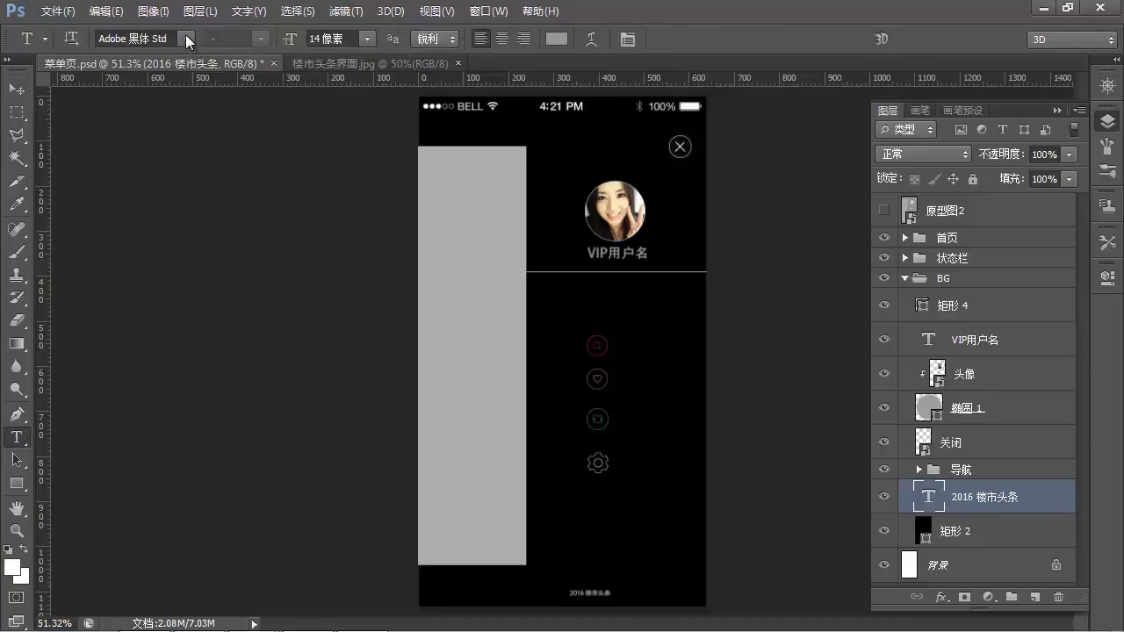
click(186, 39)
drag(352, 280, 356, 305)
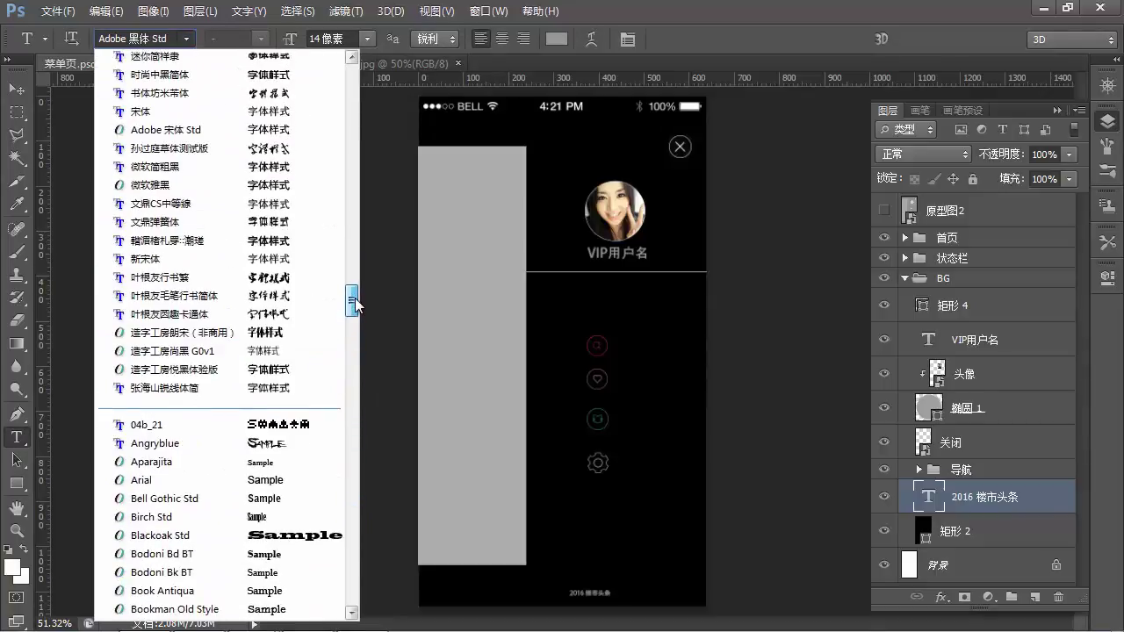
click(218, 185)
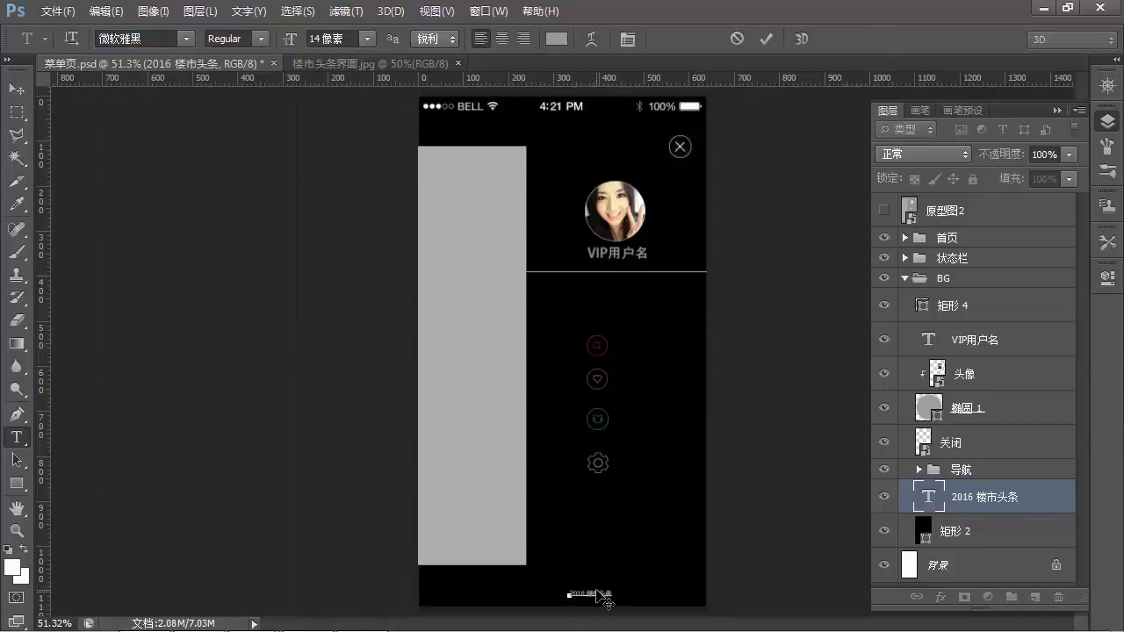
key(v)
drag(608, 592, 629, 595)
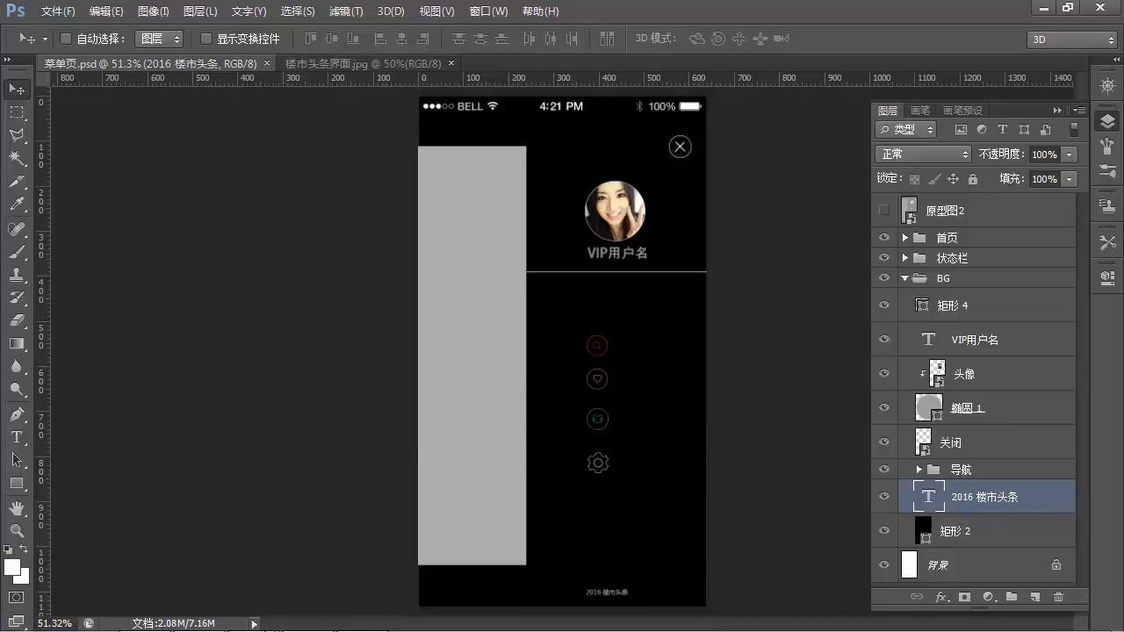
mouse_move(202, 620)
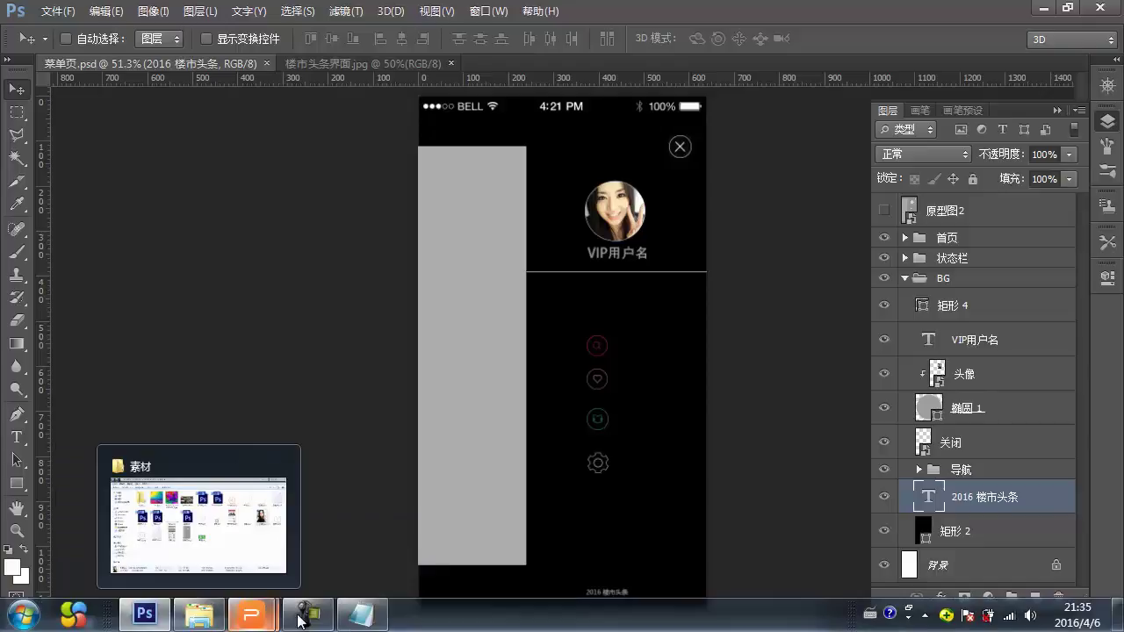
Switch to 菜单文本.txt in Notepad and copy the four menu labels 搜索, 阅读, 收藏 and 设置
click(362, 618)
drag(236, 173, 203, 125)
key(ctrl+c)
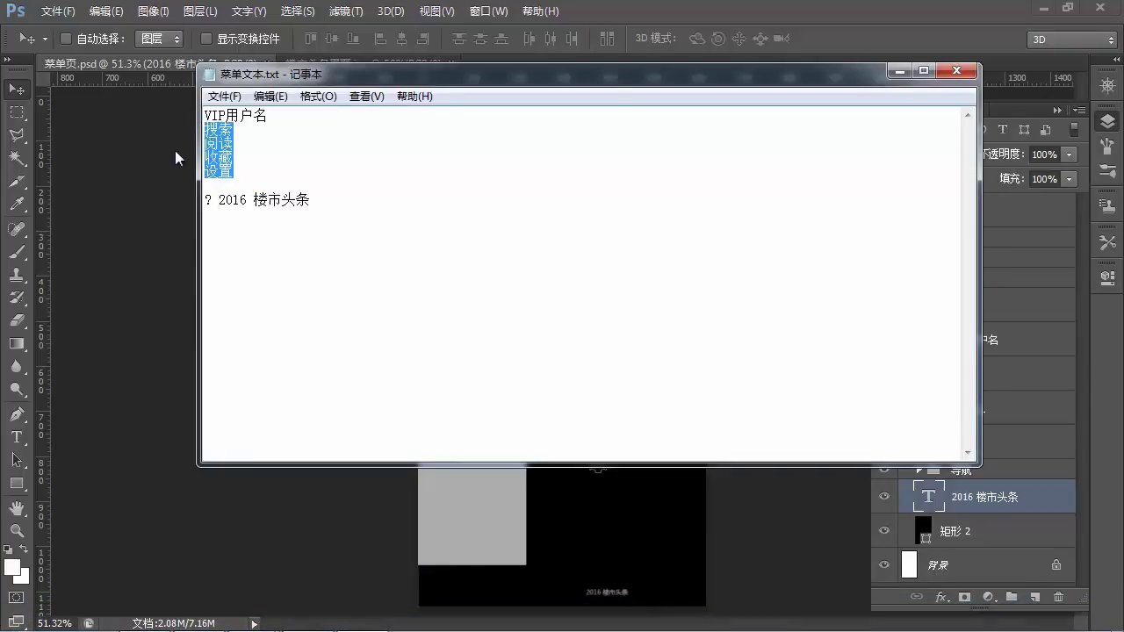
Switch back to Photoshop and add the copied menu labels as a new text layer just right of the red search icon
click(730, 540)
key(t)
click(624, 339)
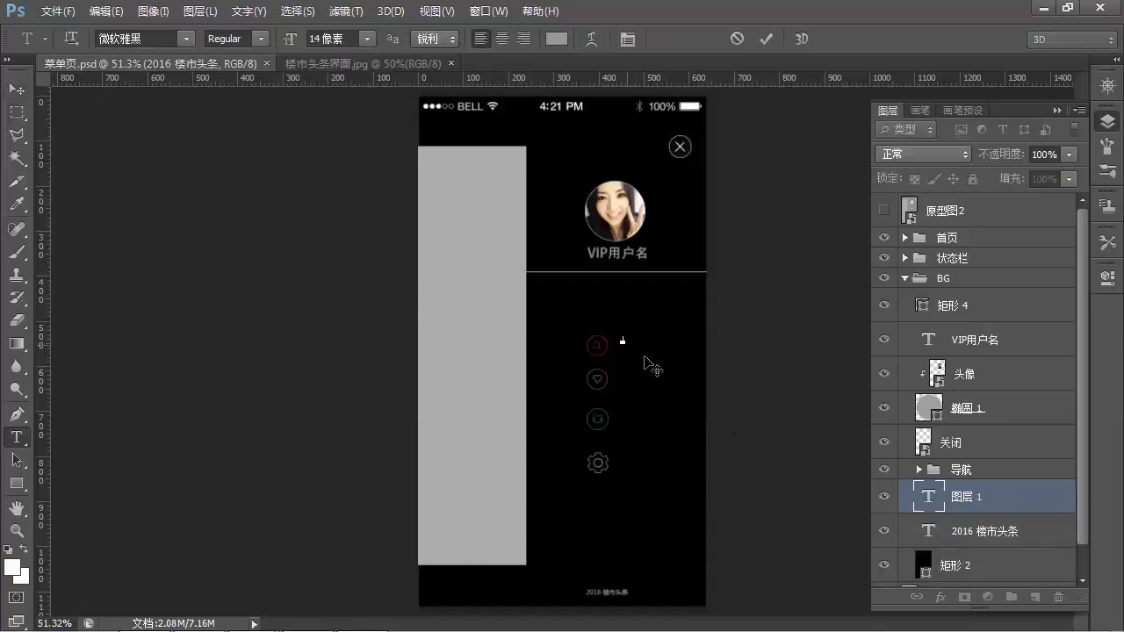
key(ctrl+v)
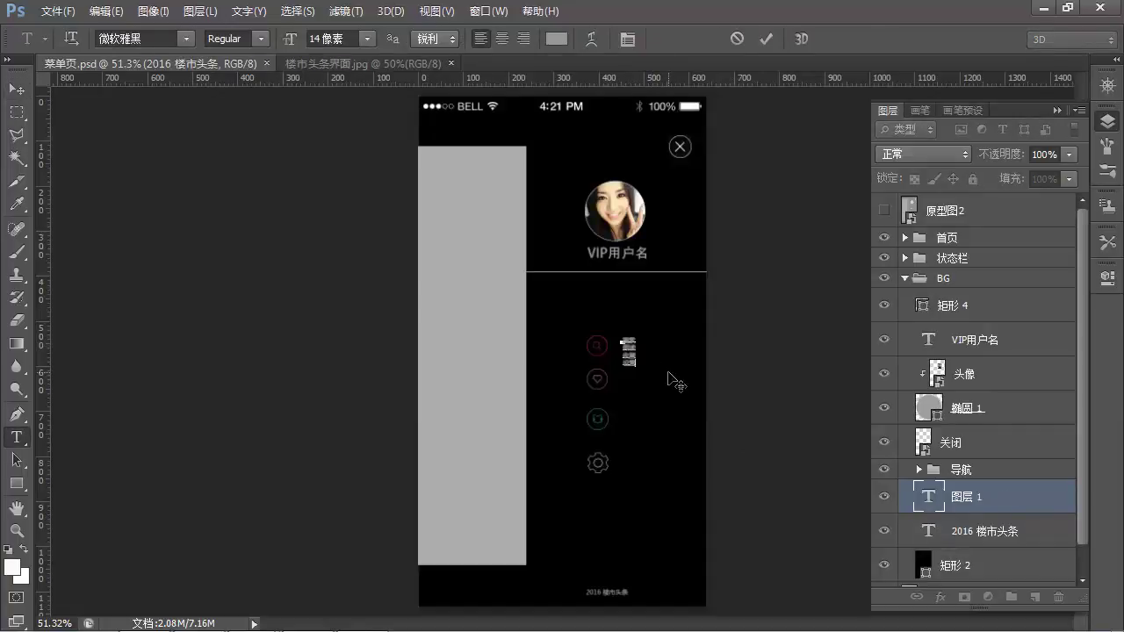
key(ctrl+Return)
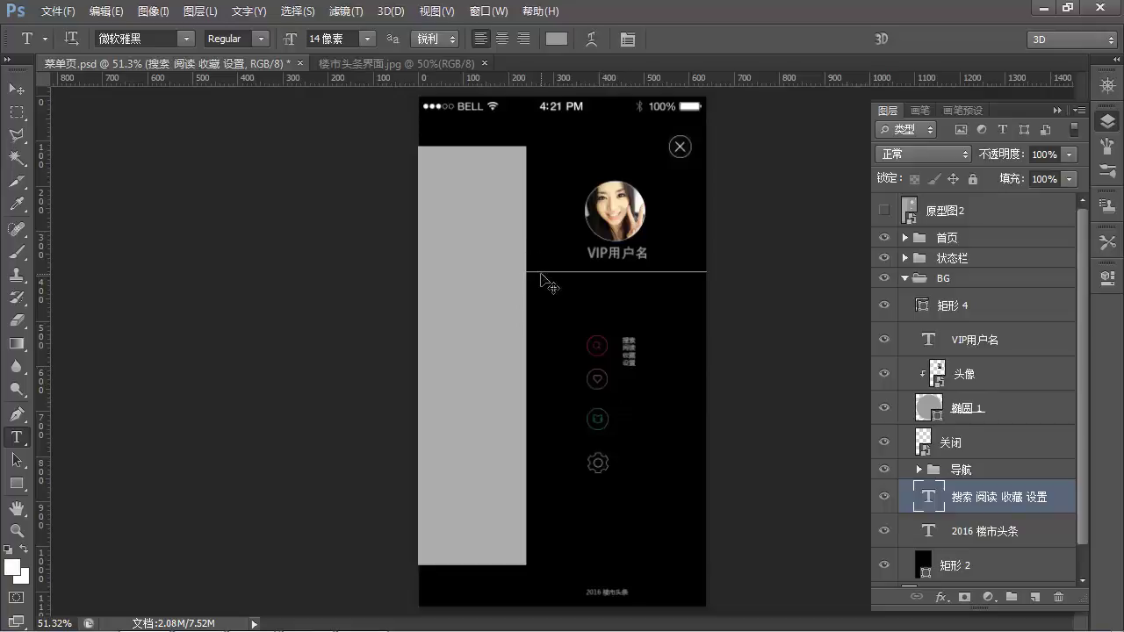
Scale the four-line menu label text up to about 40 px with Free Transform
key(ctrl+t)
drag(639, 373, 658, 421)
key(Return)
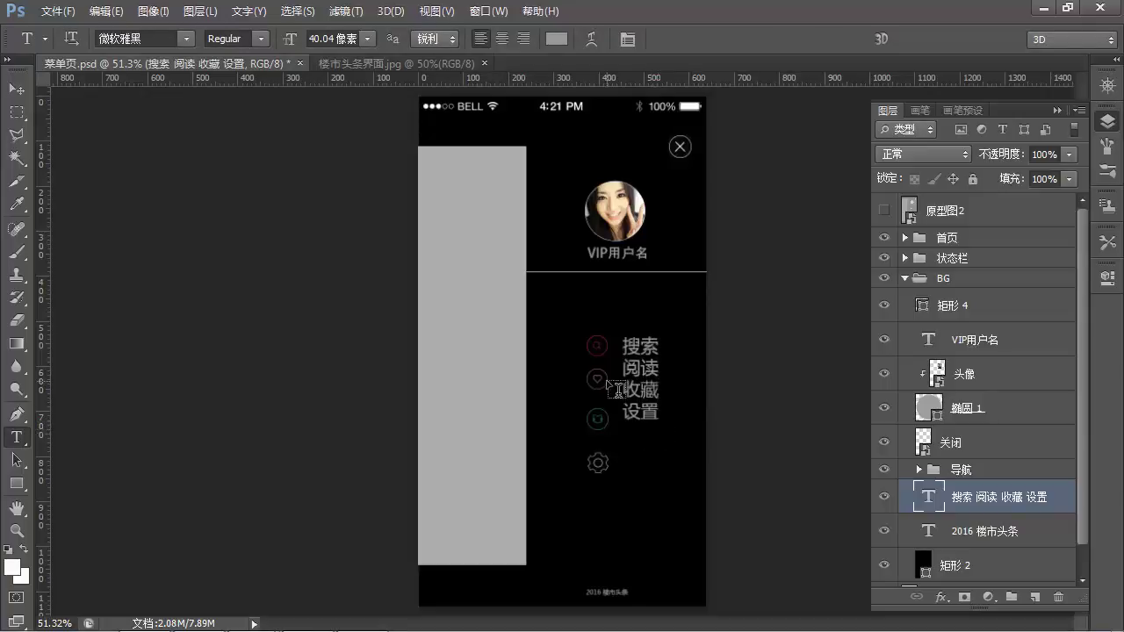
Show the 原型图2 wireframe to check the spacing of the menu icons and labels, and hide it again
key(v)
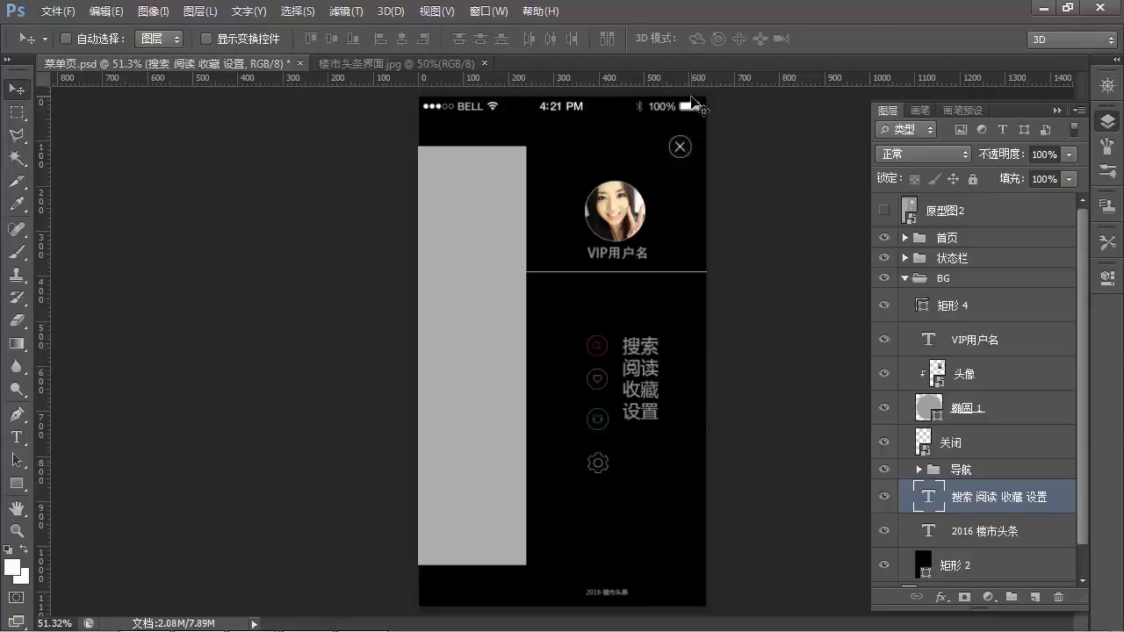
click(884, 213)
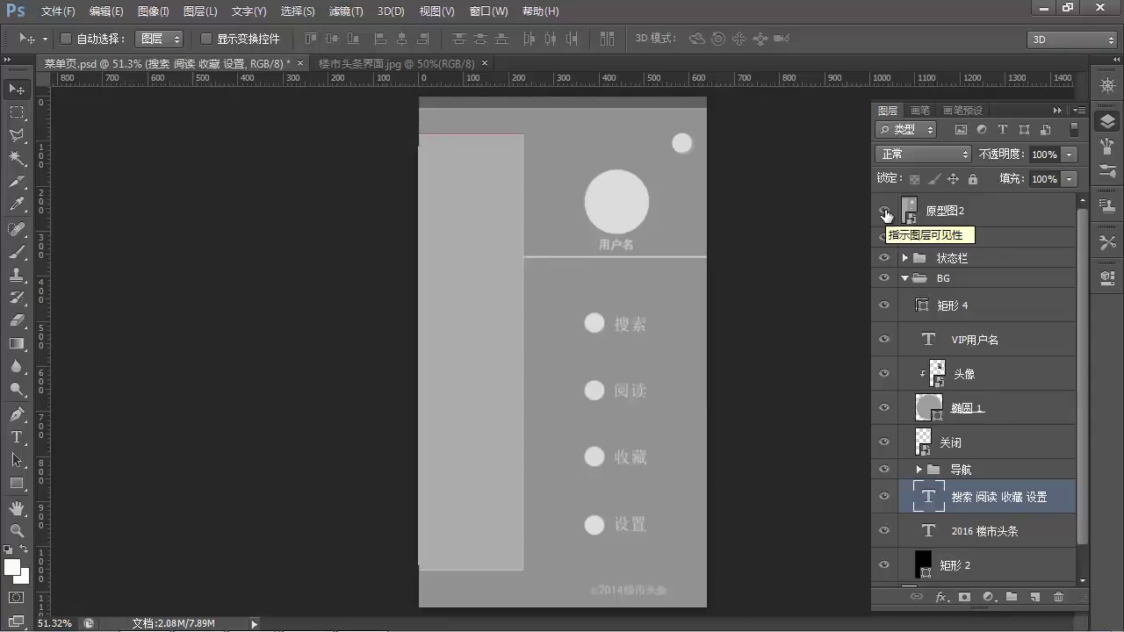
click(885, 213)
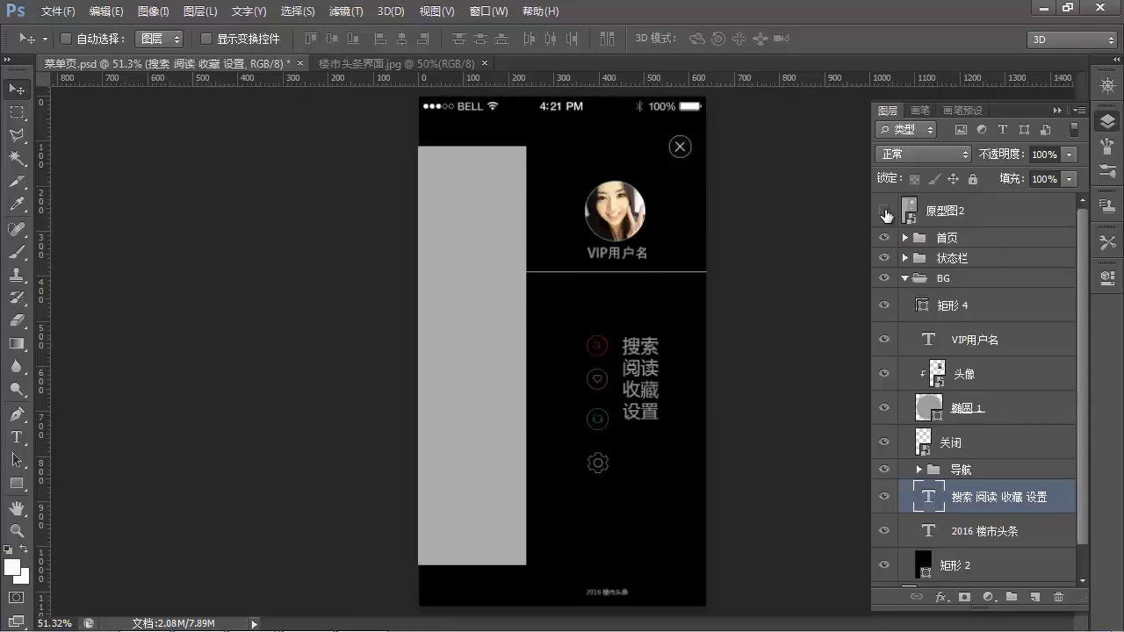